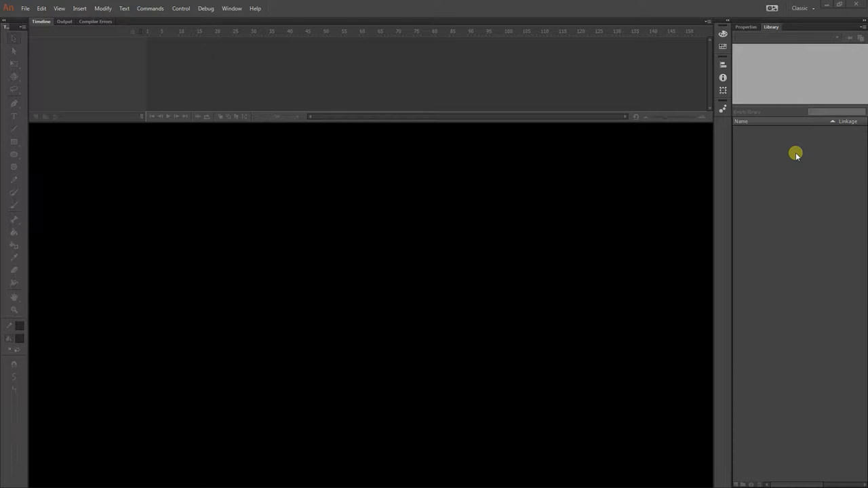
left_click(25, 8)
left_click(40, 30)
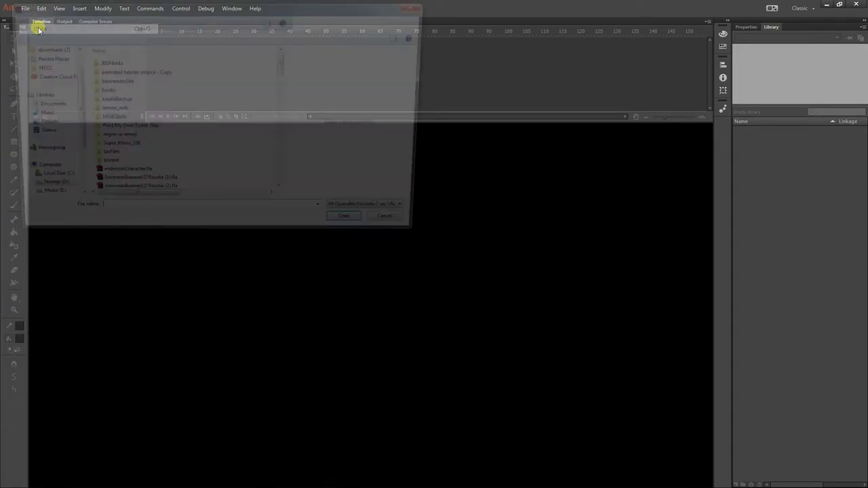
left_click(402, 229)
- Create a new ActionScript 3.0 document with the default settings
left_click(25, 8)
left_click(25, 8)
key("ctrl+n")
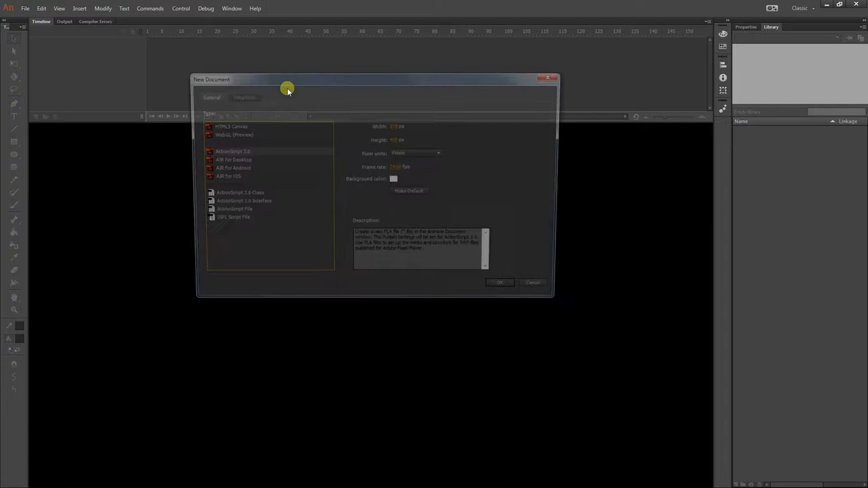
left_click_drag(343, 78, 346, 131)
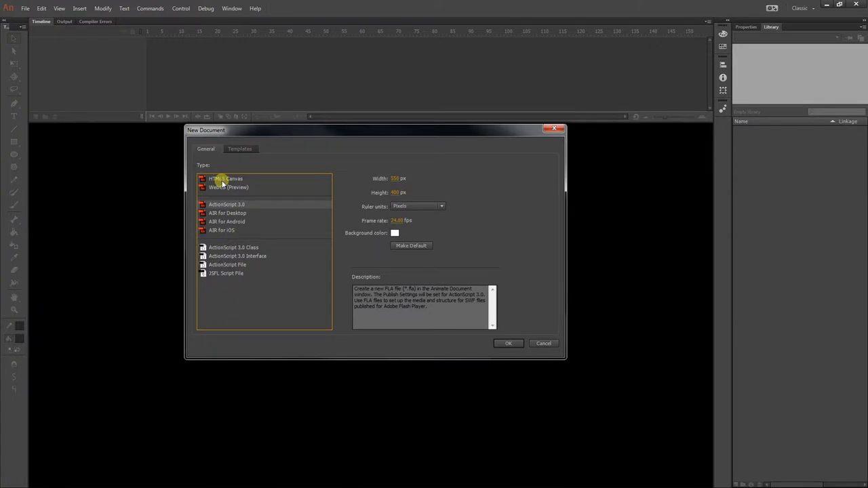
left_click(222, 180)
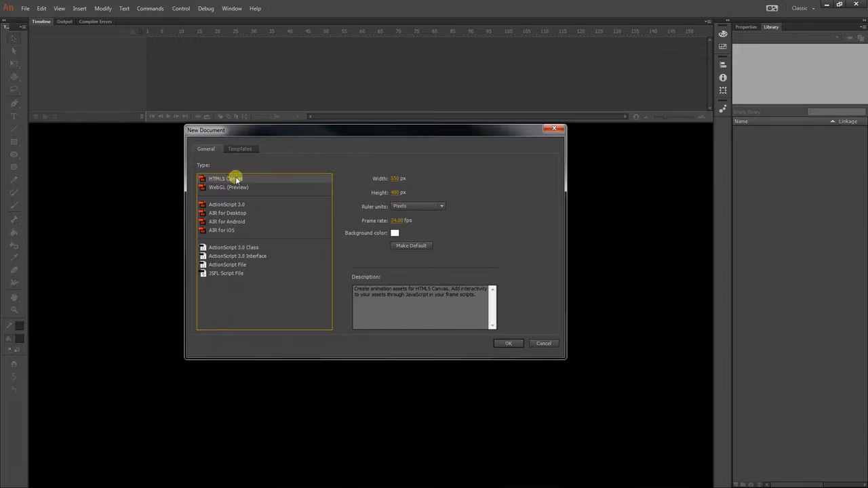
left_click(228, 203)
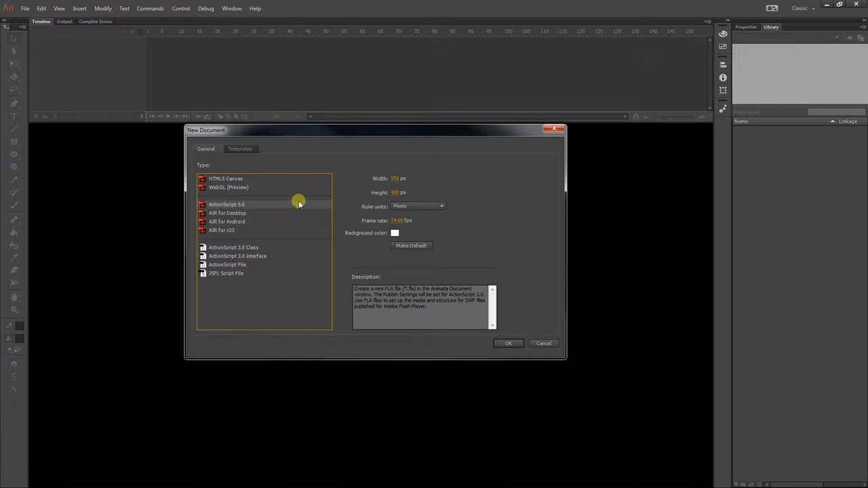
left_click(508, 343)
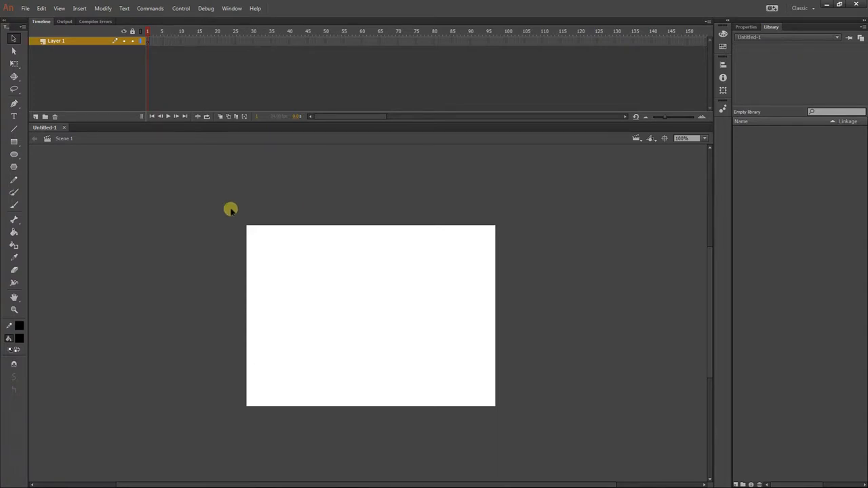
left_click(231, 8)
mouse_move(282, 290)
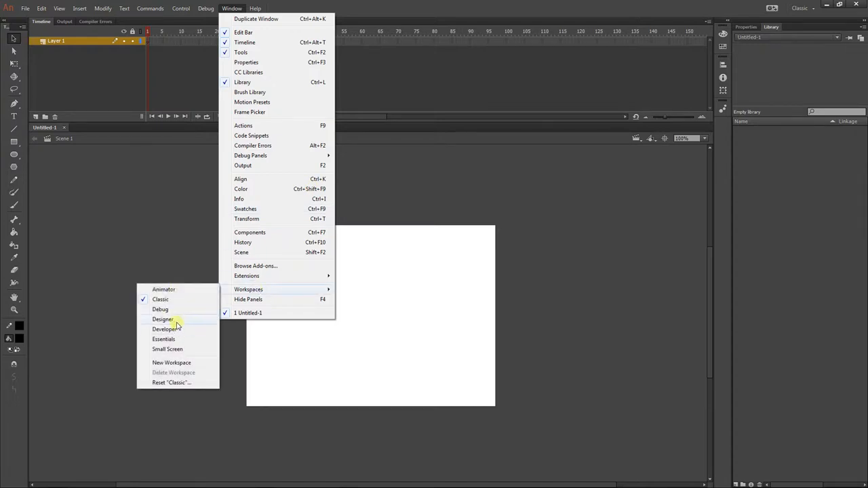
left_click(112, 243)
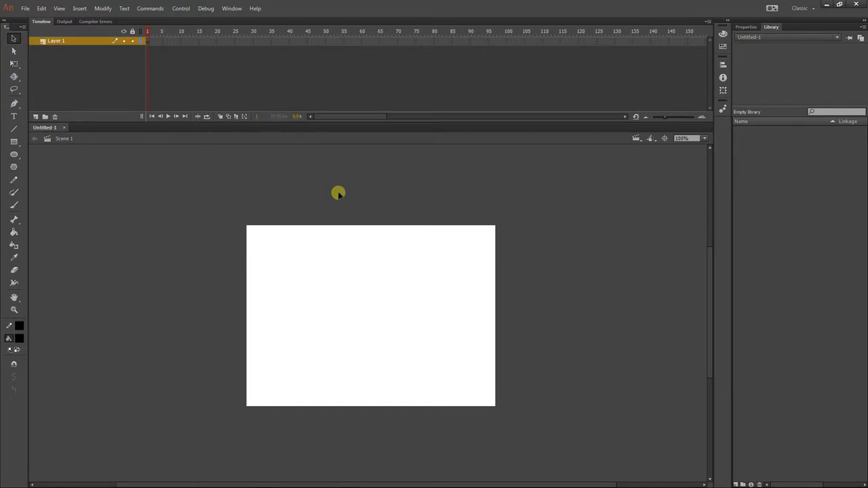
- Set the document's stage size to 1920 px wide and 1080 px high
left_click_drag(358, 260, 335, 201)
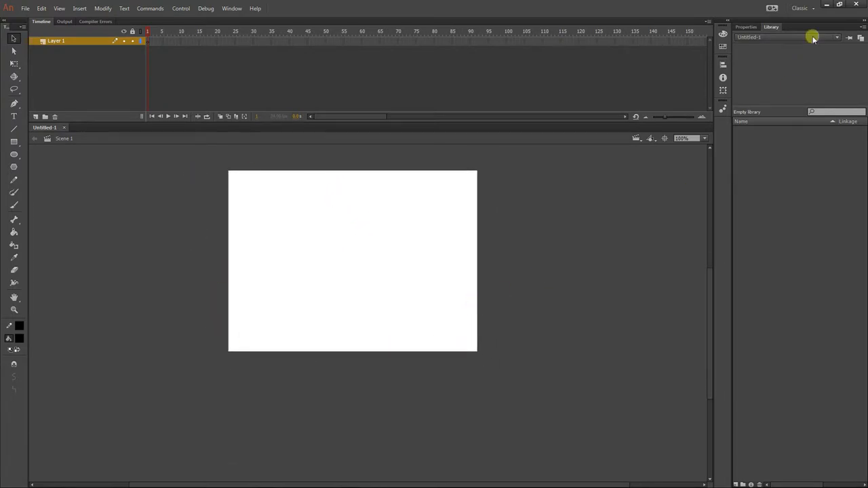
left_click(746, 27)
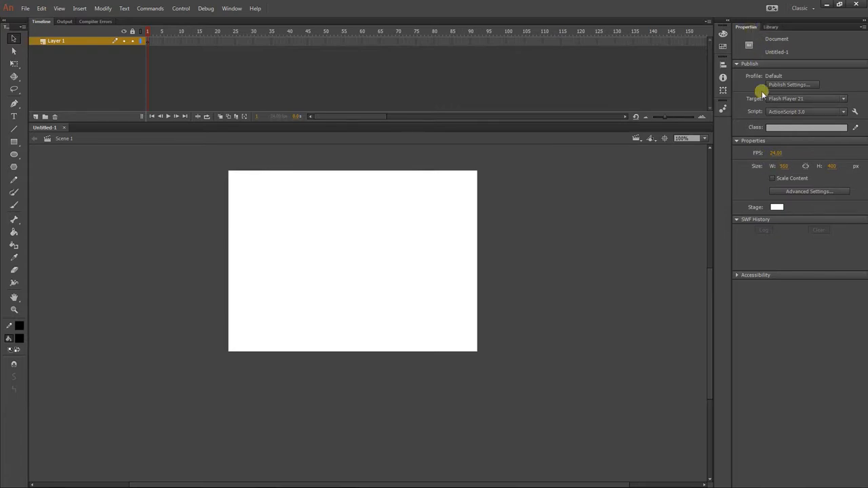
left_click(785, 167)
type("1920")
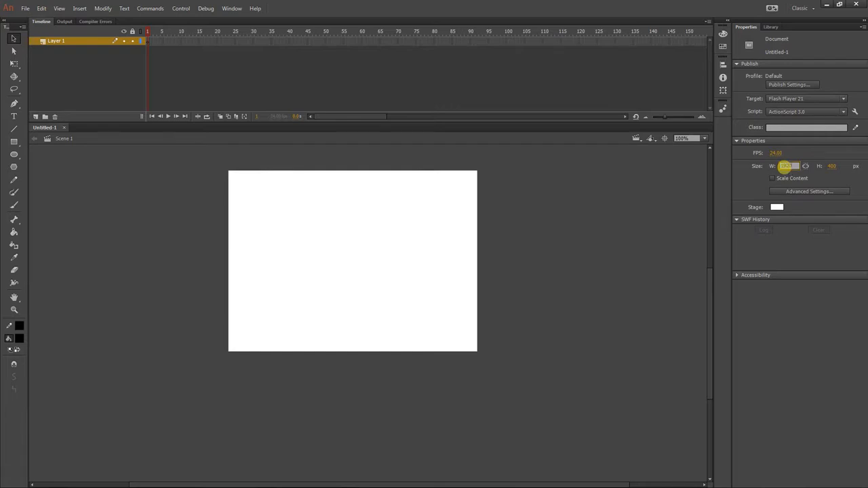
key("Tab")
type("10")
key("Return")
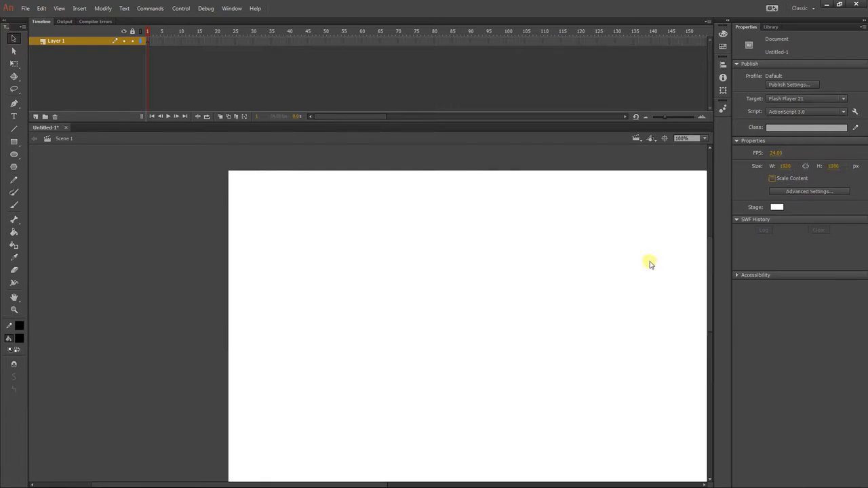
- Reduce the timeline area's height to enlarge the stage area and fit the whole stage in the window
left_click_drag(391, 127, 392, 82)
left_click_drag(391, 216, 290, 201)
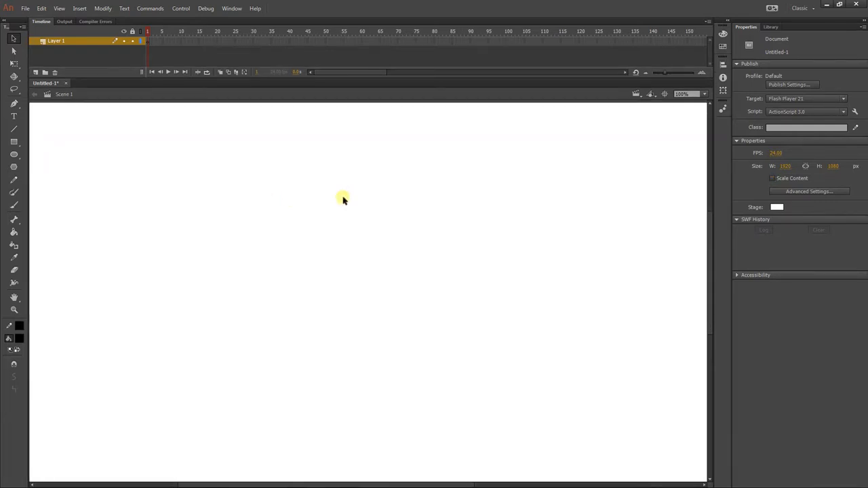
key("ctrl+minus")
key("ctrl+equal")
key("ctrl+minus")
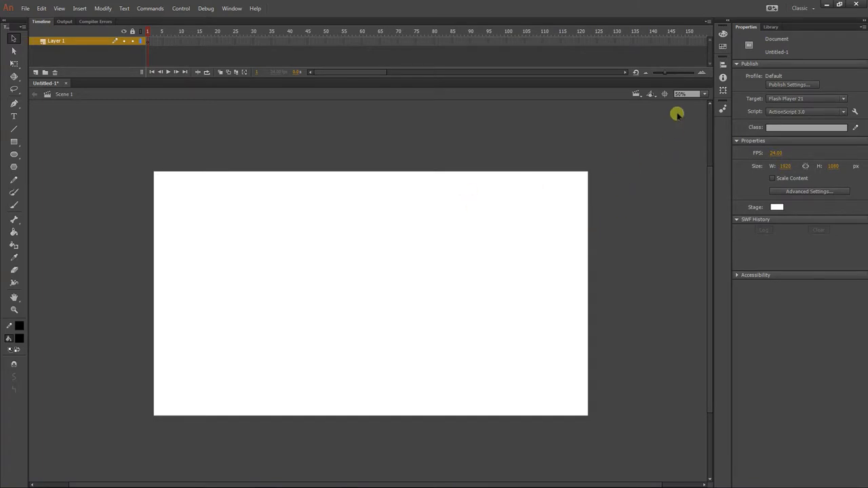
left_click(696, 95)
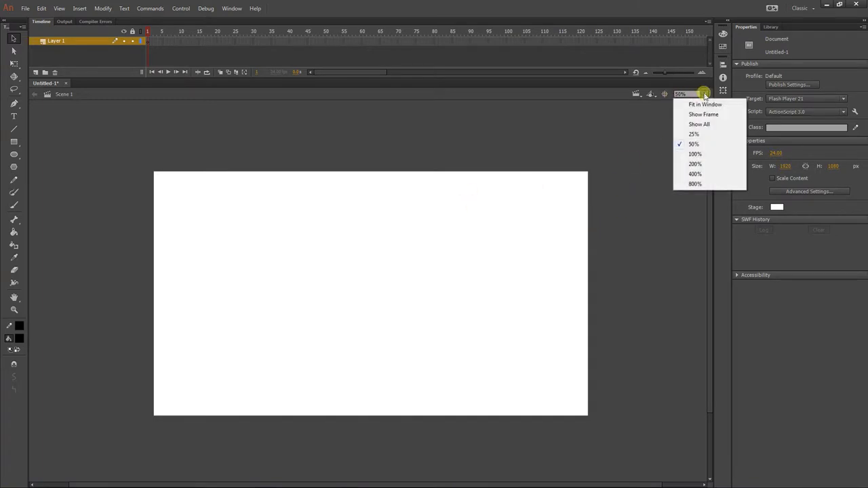
left_click(705, 103)
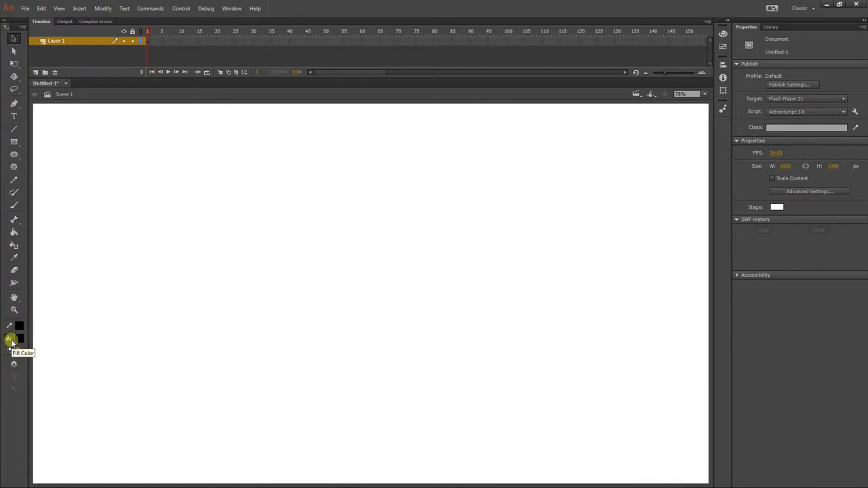
- Draw a rectangle about 634 by 447 px with a bright green fill and a dark blue stroke, left of the stage's centre
left_click(14, 142)
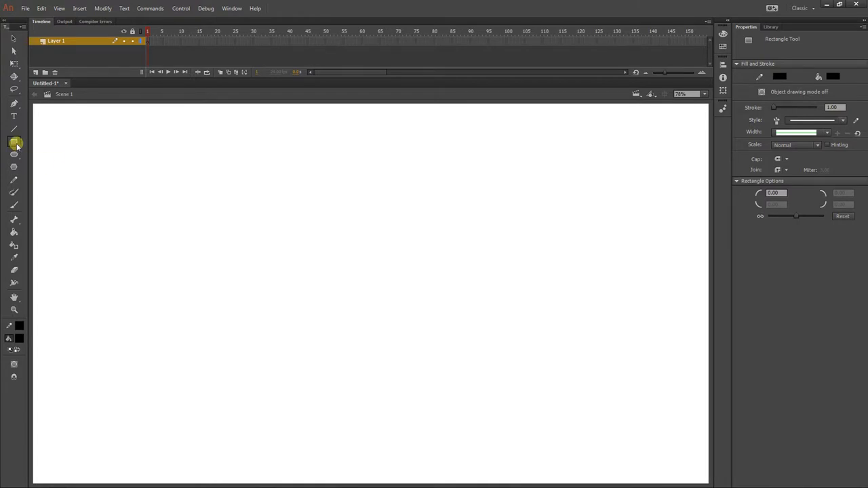
left_click(19, 339)
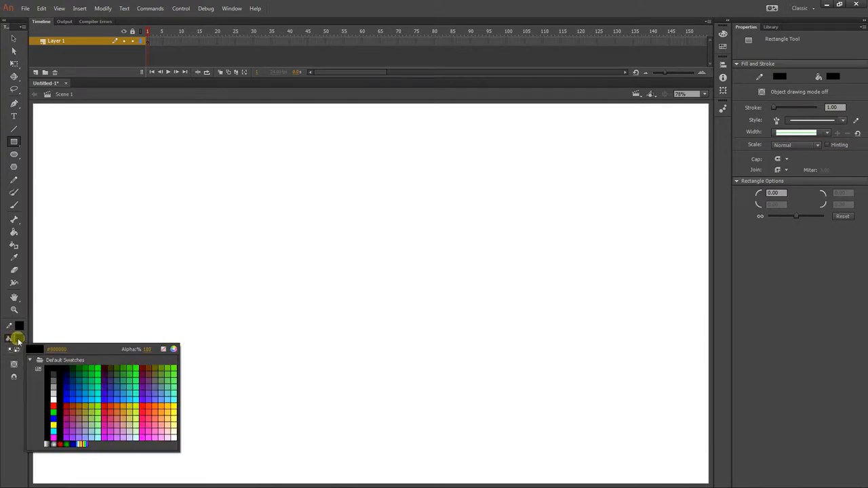
left_click(140, 384)
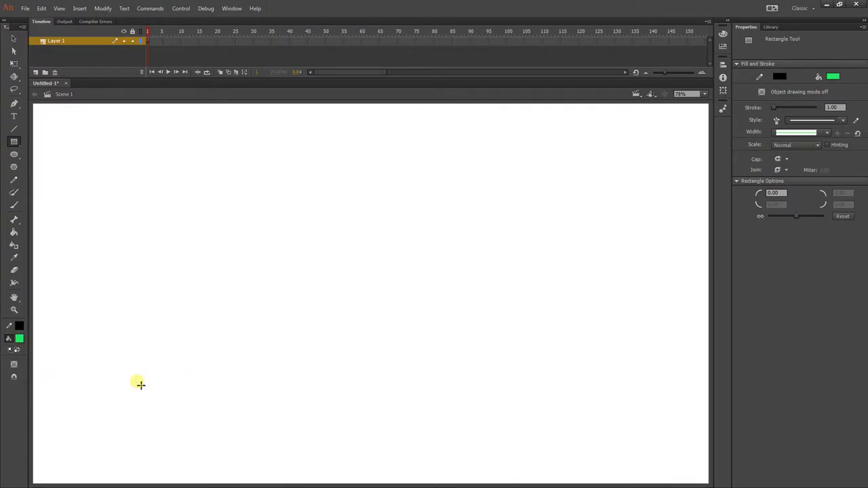
left_click(21, 325)
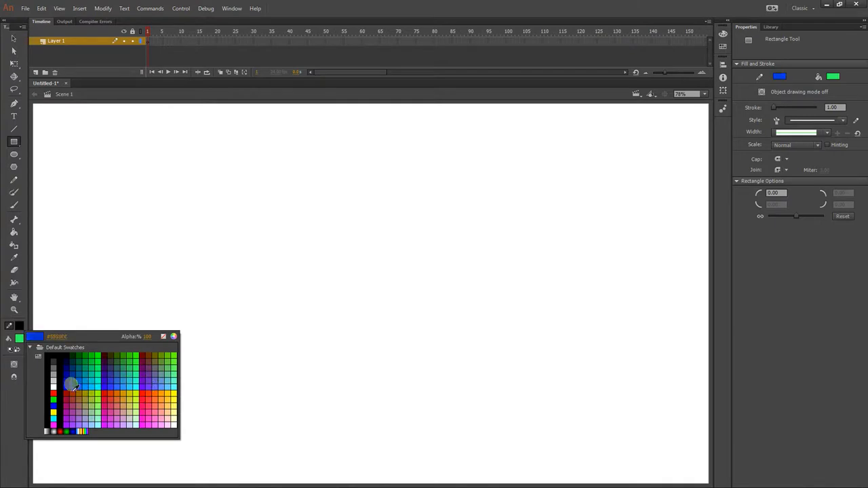
left_click(69, 380)
left_click_drag(199, 176, 423, 335)
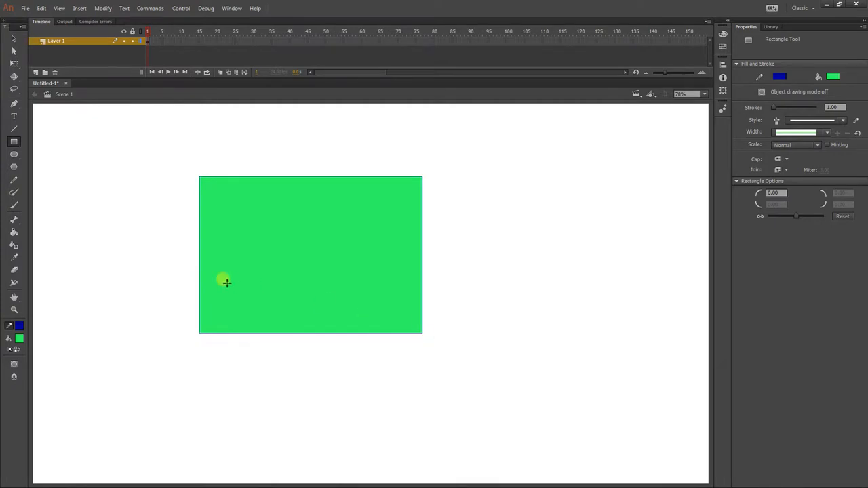
- Select the green rectangle together with its outline and thicken the stroke to about 11.5
left_click(14, 38)
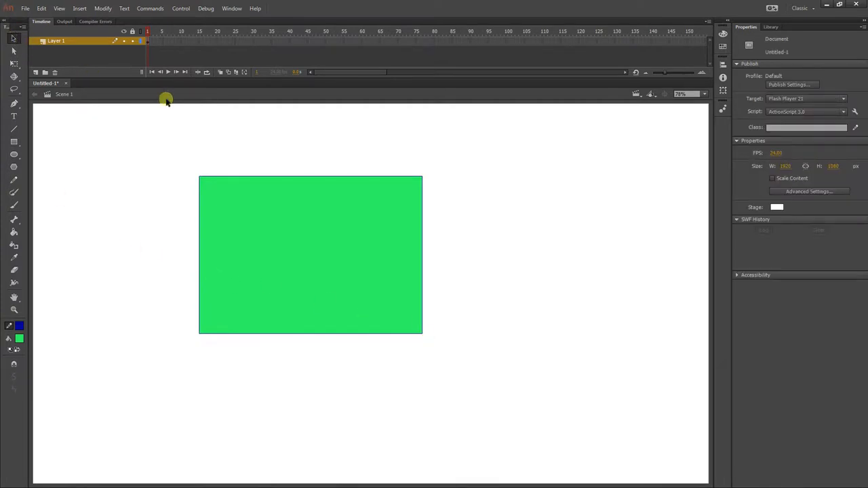
double_click(353, 213)
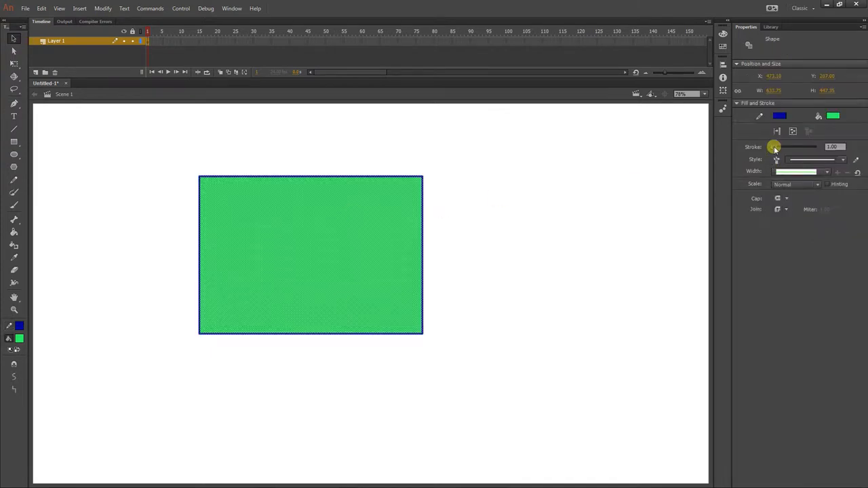
left_click_drag(773, 146, 775, 145)
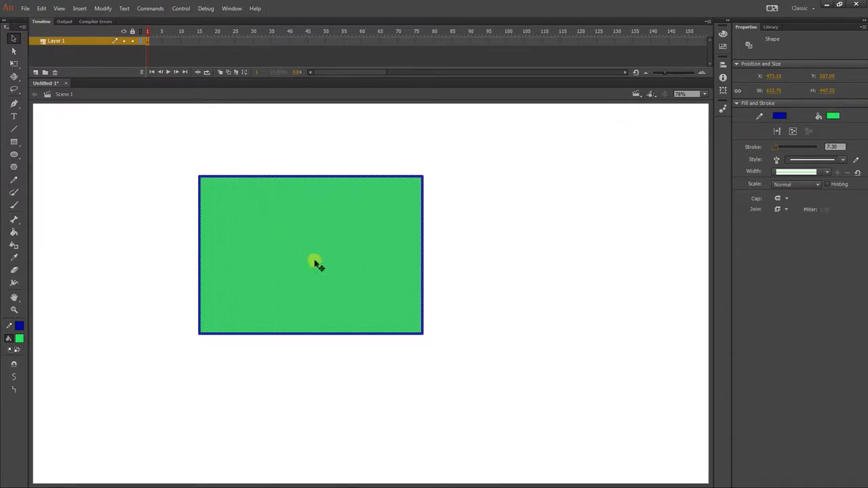
left_click_drag(770, 144, 776, 145)
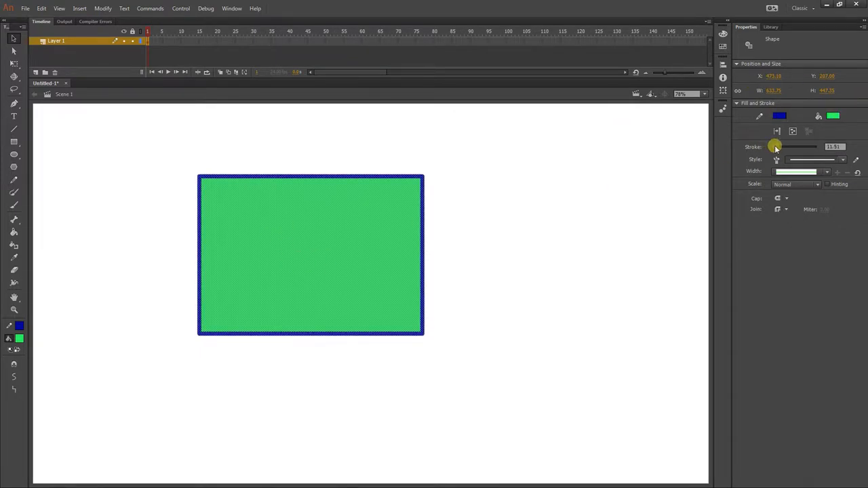
left_click(573, 225)
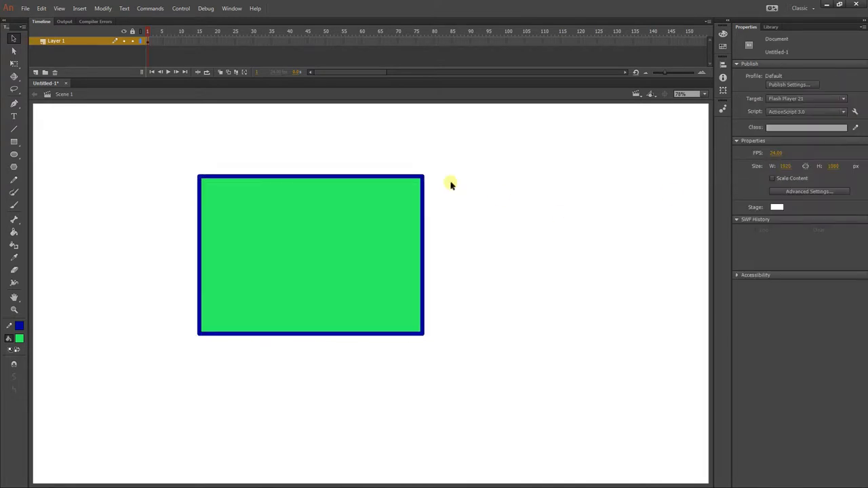
- Examine the rectangle's blue stroke and edge closely at high magnification, then return to a view of the whole stage
left_click(228, 255)
left_click(159, 229)
key("ctrl+=")
key("ctrl+=")
left_click_drag(577, 240, 385, 199)
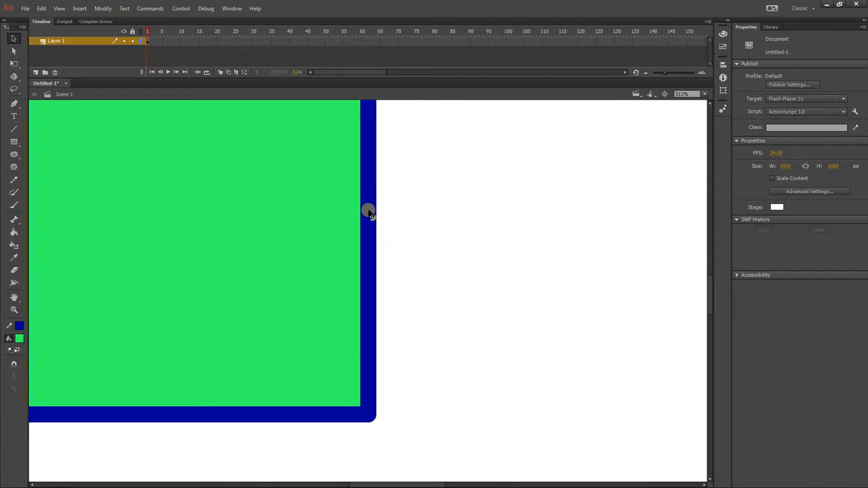
key("ctrl+=")
key("ctrl+=")
key("ctrl+=")
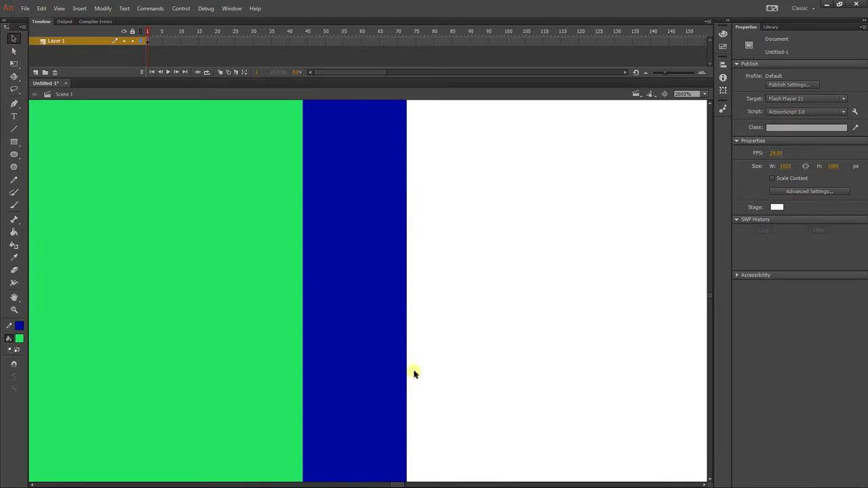
scroll(415, 374, "down", 4, "ctrl")
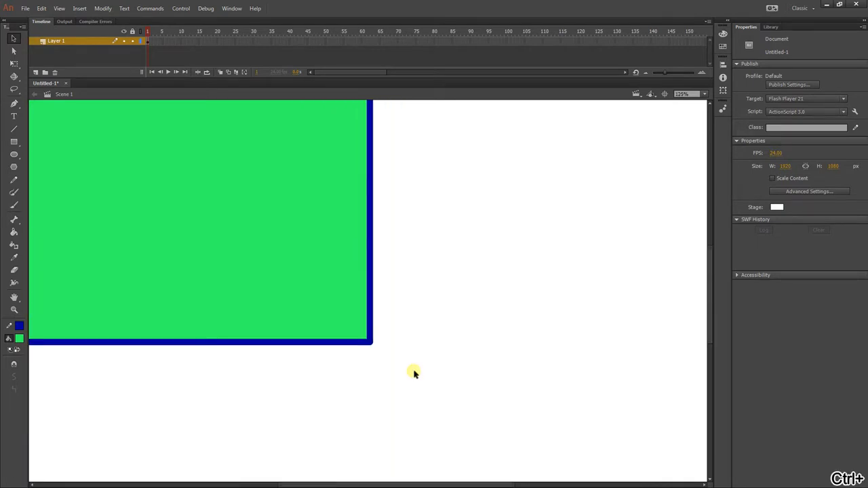
scroll(429, 287, "down", 1, "ctrl")
left_click_drag(396, 313, 428, 304)
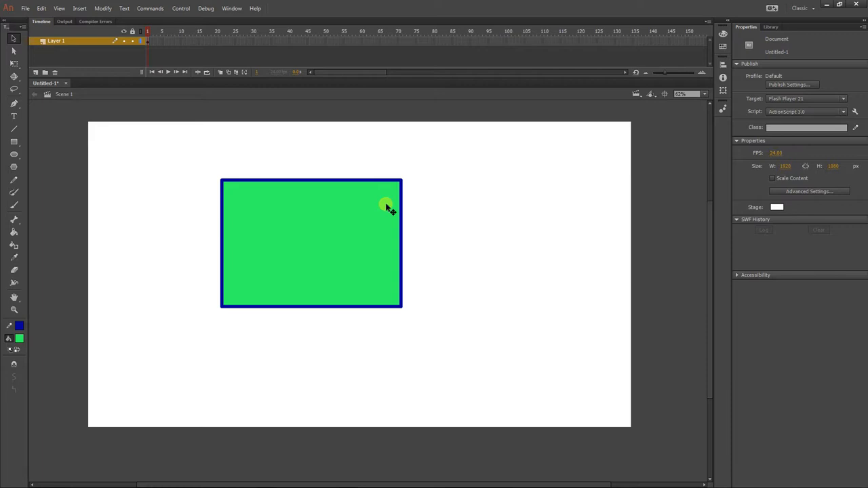
- Change only the rectangle's fill colour to orange #FF9900
left_click(312, 217)
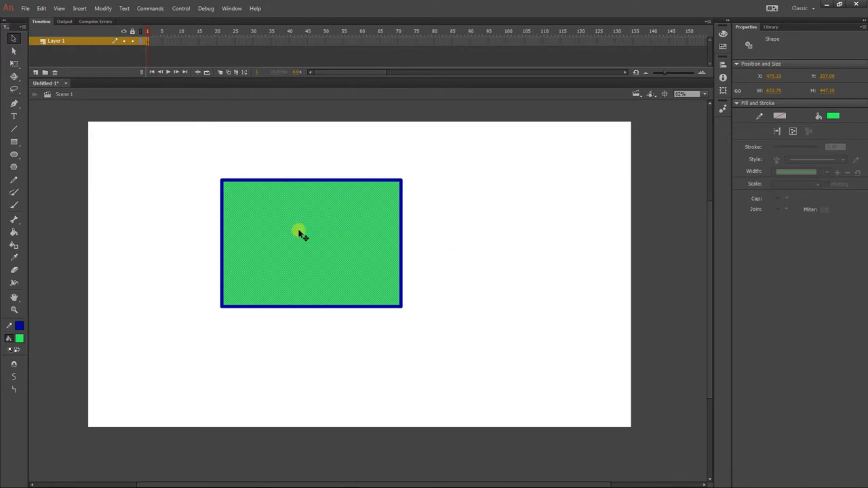
left_click(833, 117)
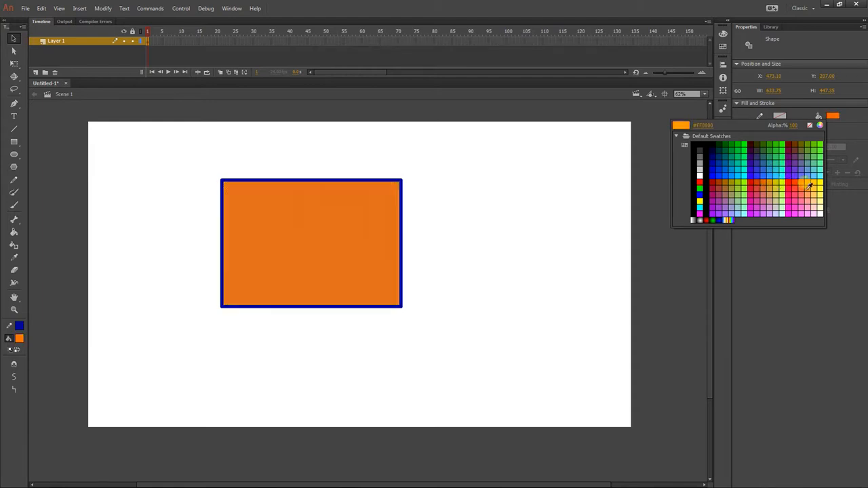
left_click(794, 184)
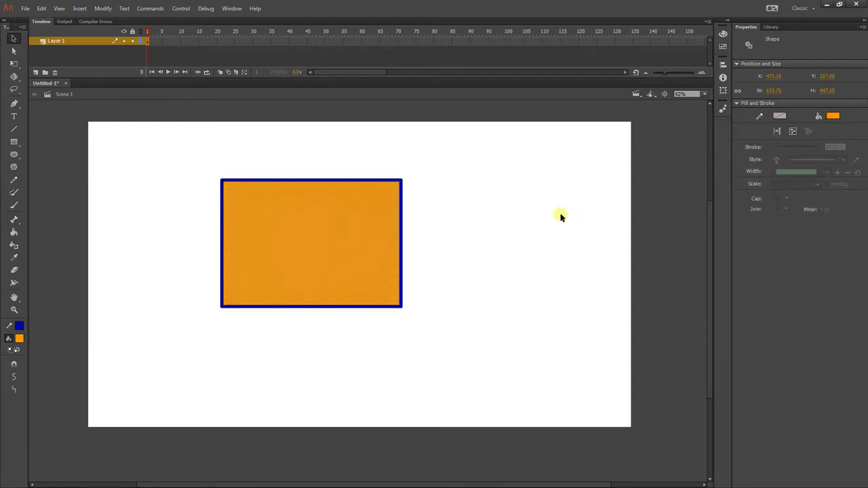
left_click(520, 205)
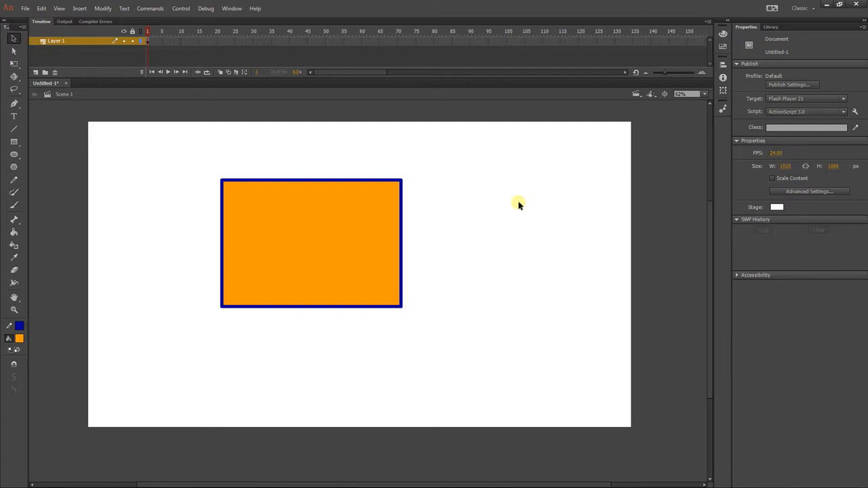
- Change the colour of the rectangle's whole outline to dark green #003300
left_click(370, 182)
double_click(372, 183)
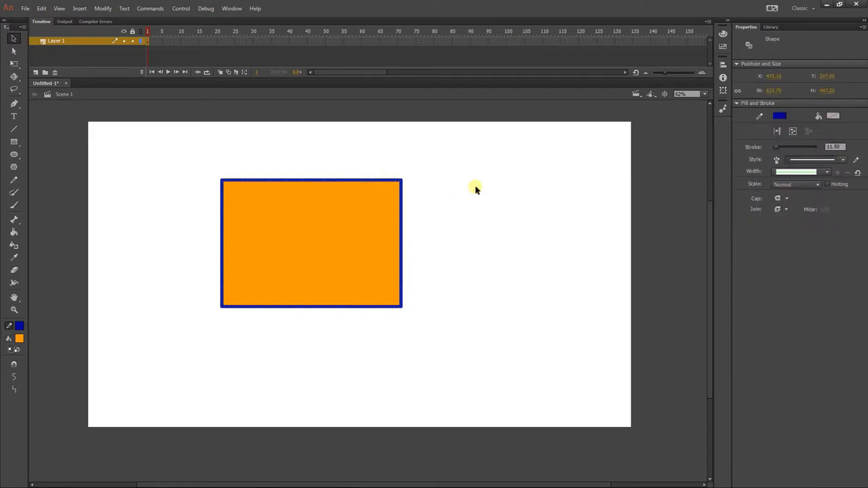
left_click(779, 115)
left_click(675, 145)
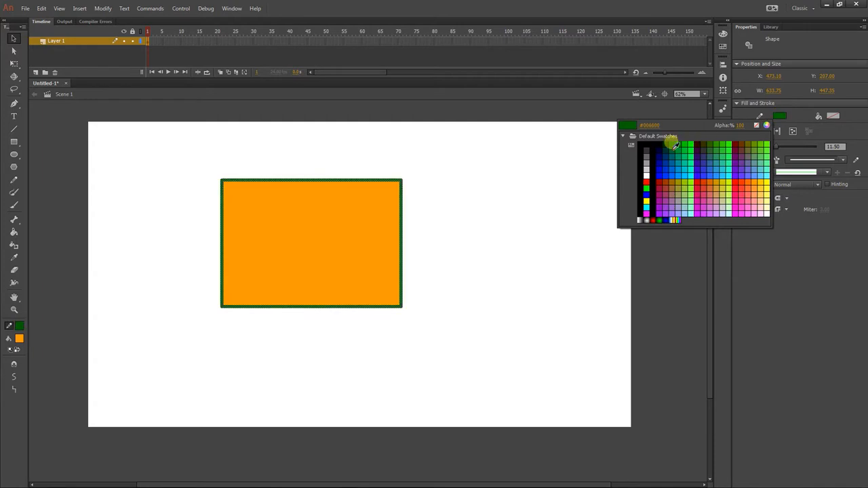
left_click(662, 144)
left_click(547, 209)
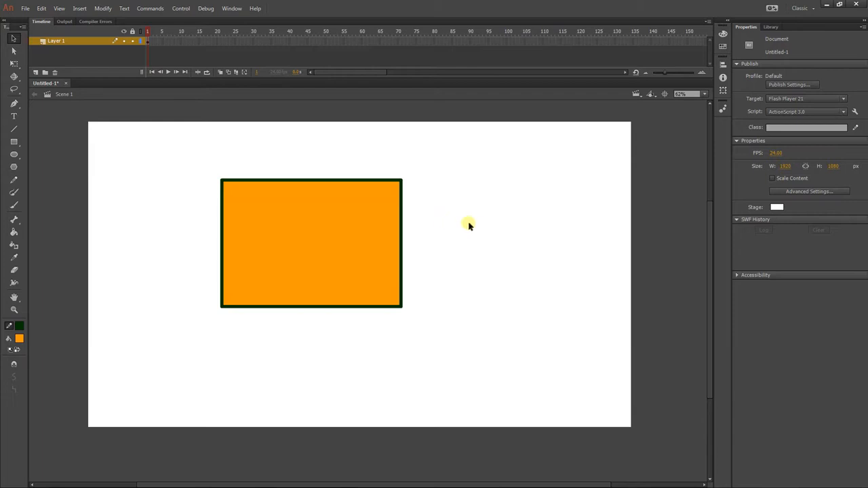
- Try moving only the rectangle's orange fill out of its outline to the right, and undo the move
left_click(310, 217)
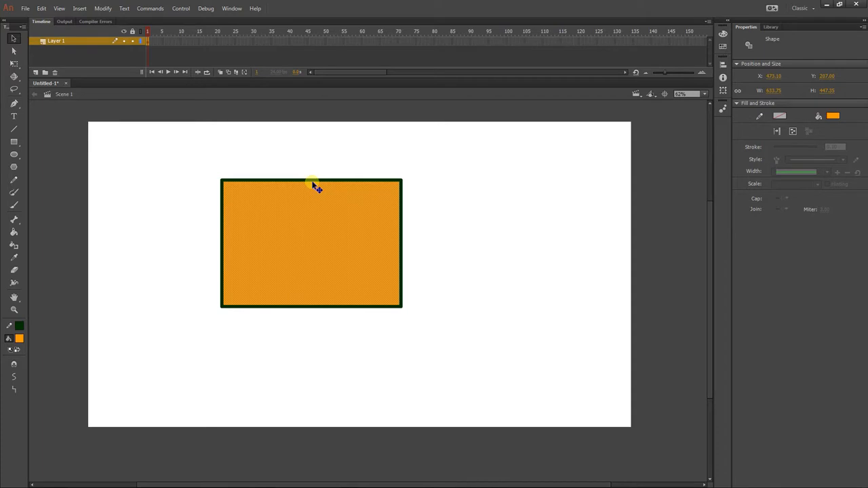
double_click(312, 181)
left_click(484, 249)
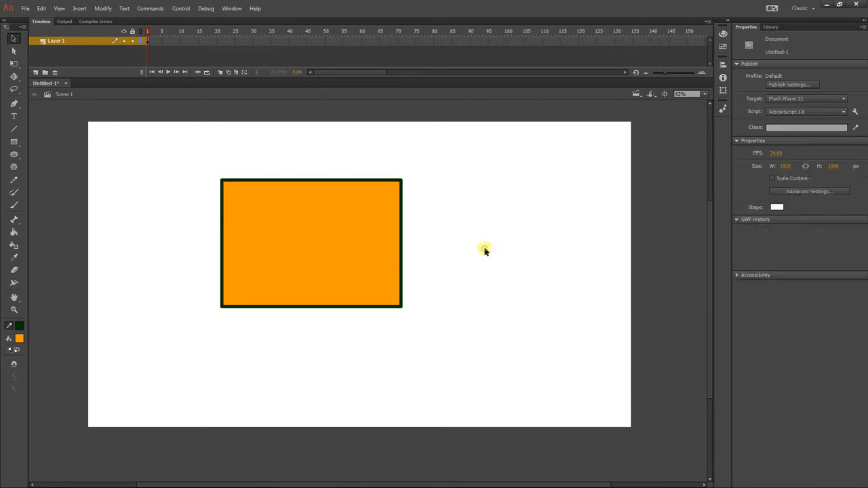
left_click(286, 235)
left_click_drag(259, 228, 487, 231)
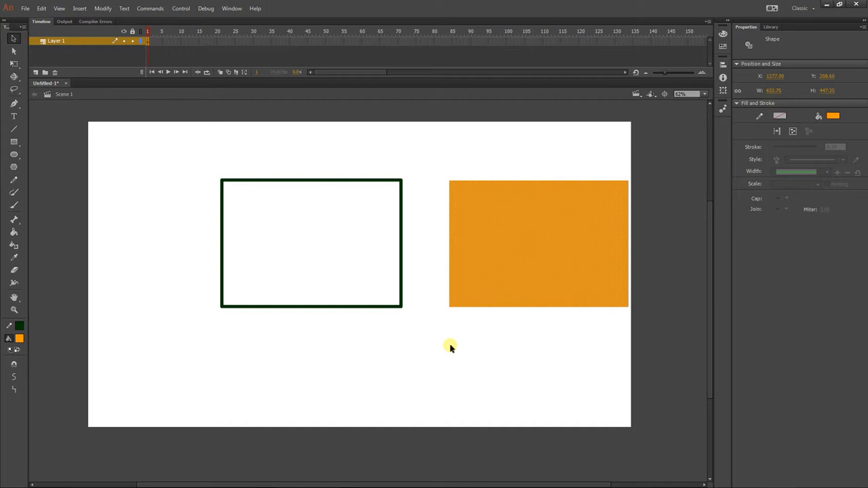
key("ctrl+z")
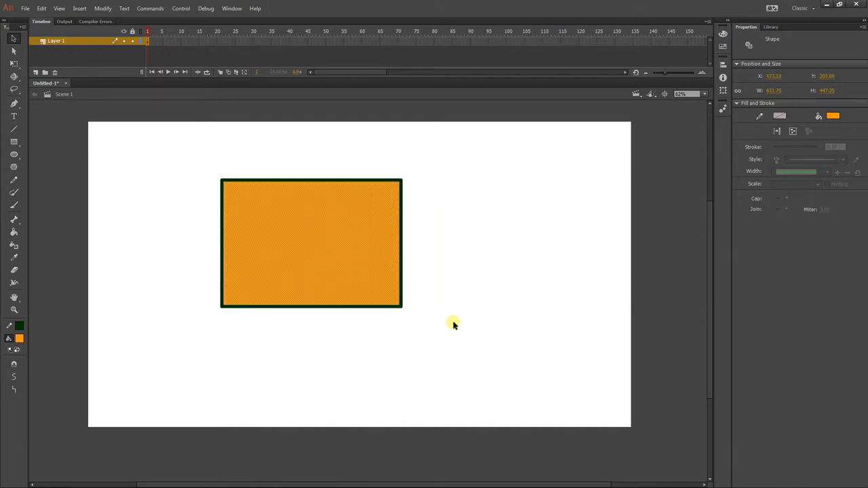
- Try pulling only the right-hand stroke segment away from the rectangle, and undo the move
left_click(305, 182)
left_click(402, 214)
left_click_drag(405, 217, 474, 224)
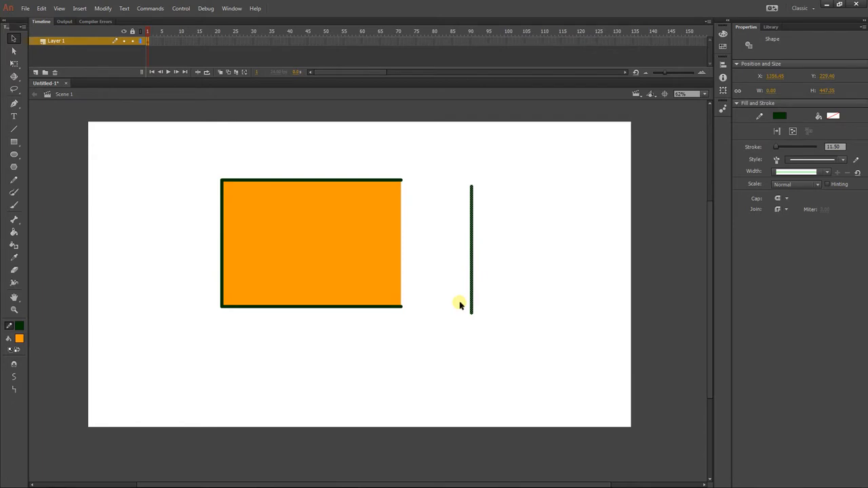
key("ctrl+z")
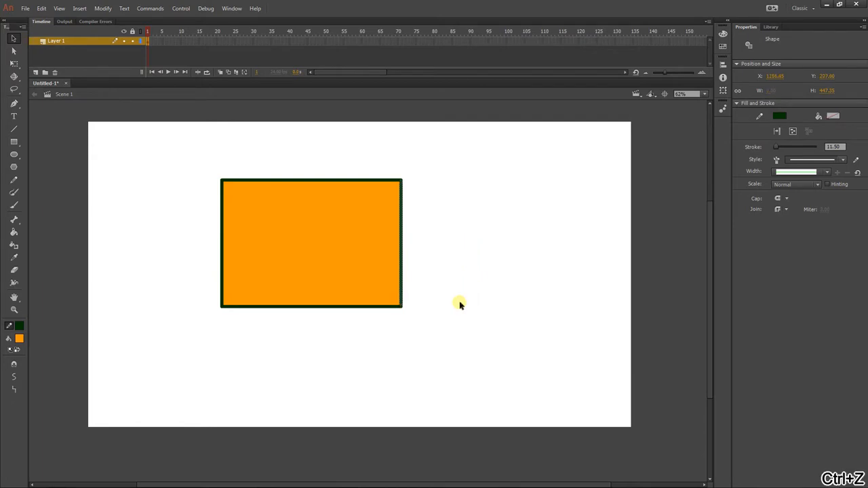
- Select the rectangle's fill together with its outline and recolour the stroke dark blue and the fill green #00CC33
left_click(296, 232)
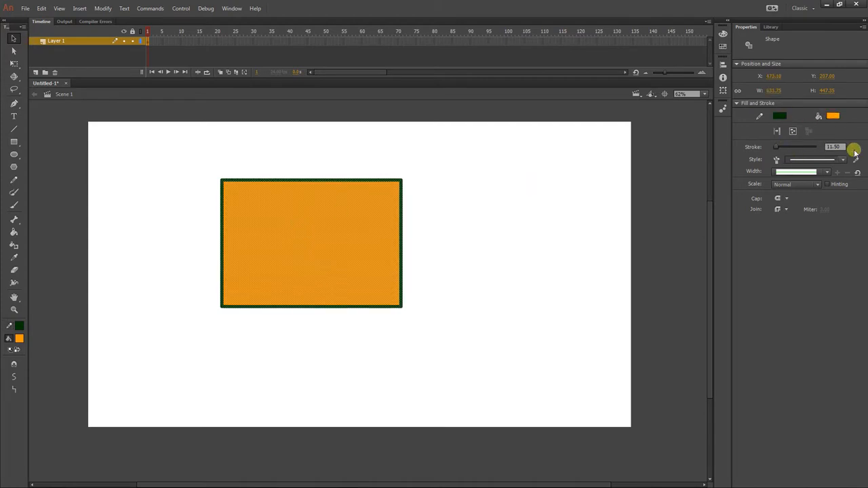
left_click(779, 116)
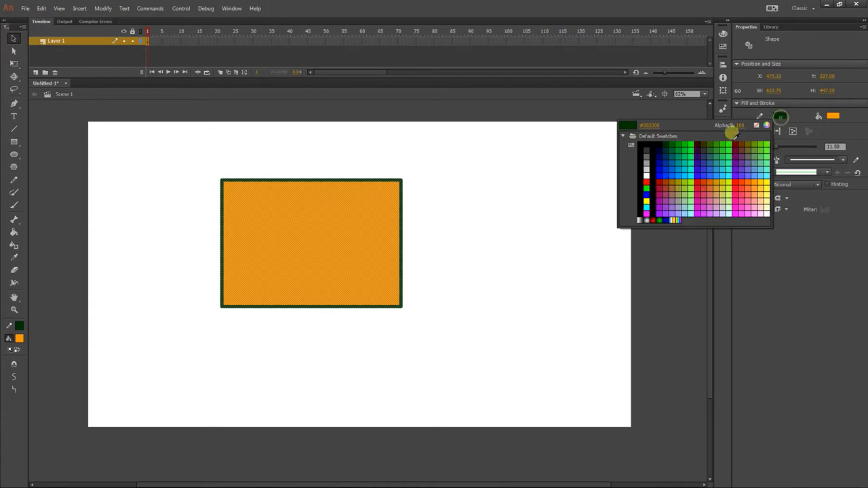
left_click(661, 161)
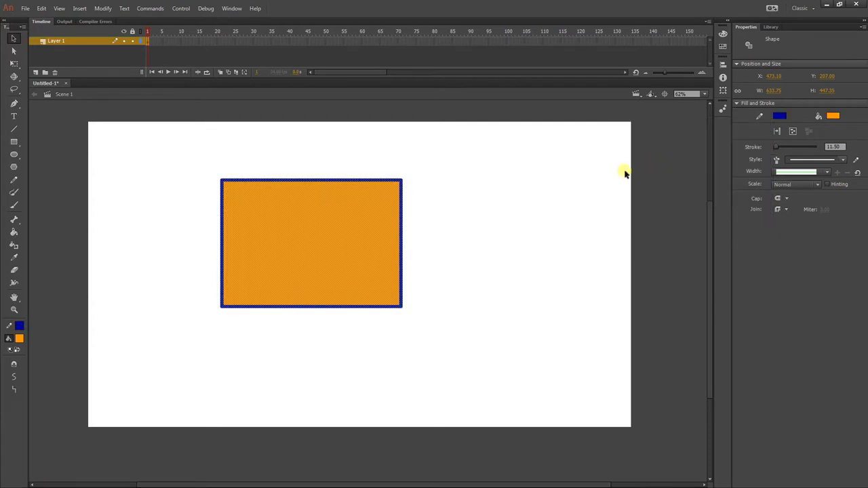
left_click(833, 116)
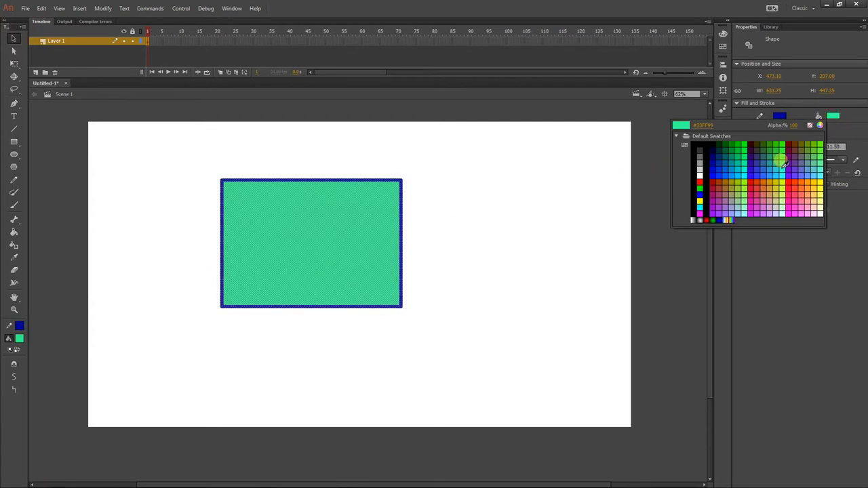
left_click(750, 157)
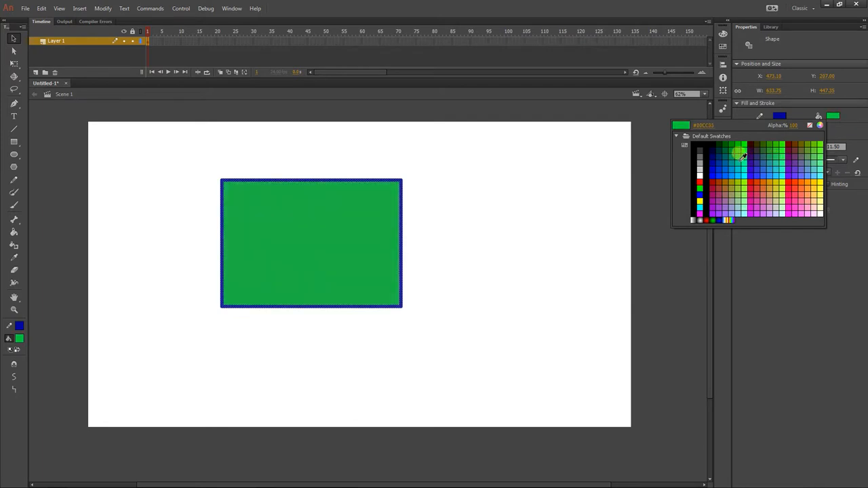
left_click(556, 245)
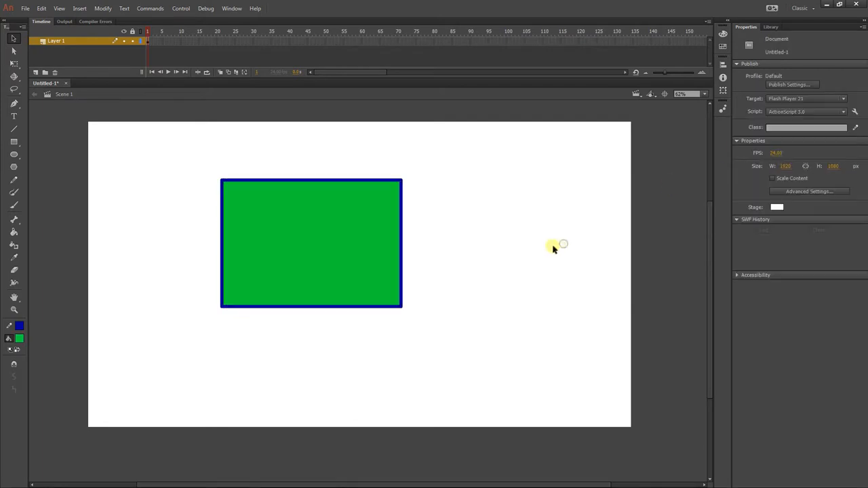
left_click(239, 221)
left_click(136, 214)
- Draw a circle about 250 px across with a pinkish-red fill and a purple stroke, right of the rectangle
left_click(13, 154)
left_click(35, 153)
left_click(19, 339)
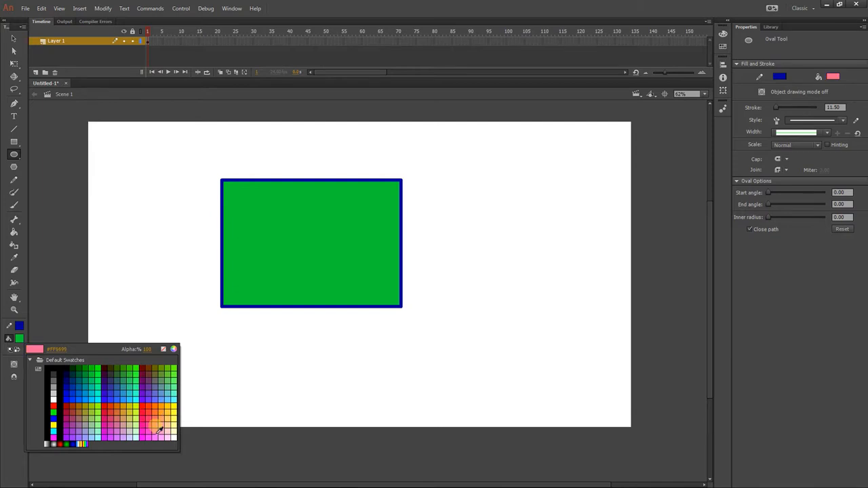
left_click(146, 417)
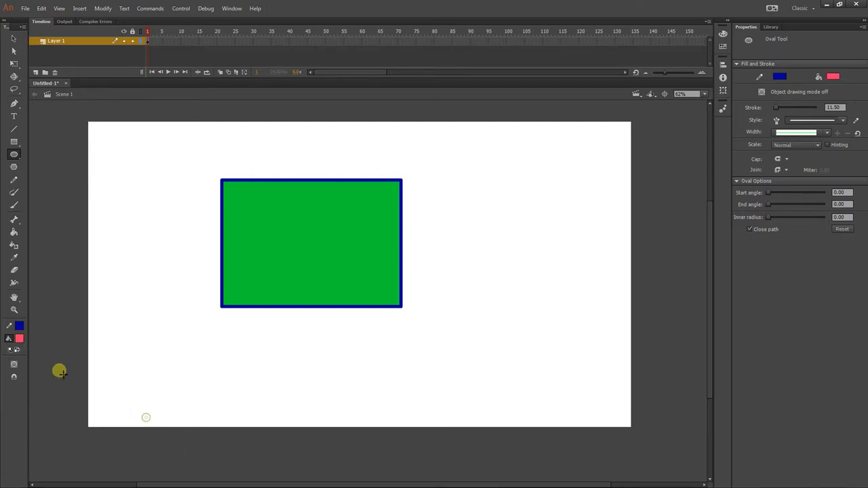
left_click(19, 325)
left_click(147, 371)
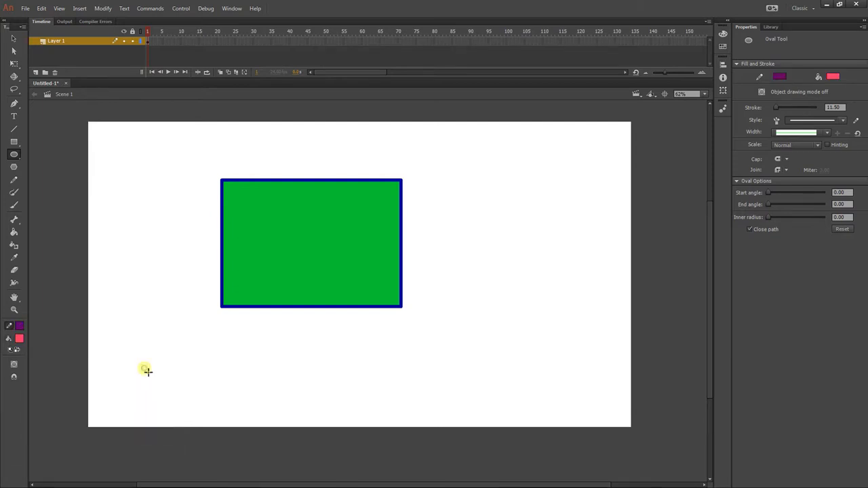
left_click_drag(515, 206, 587, 280)
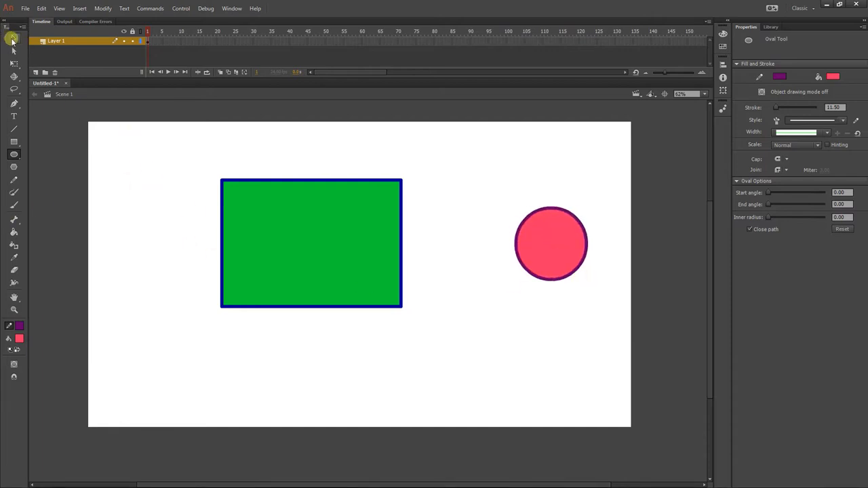
- Cut a round hole in the middle of the green rectangle using the circle's pink fill, leaving that fill below the purple outline
left_click(14, 39)
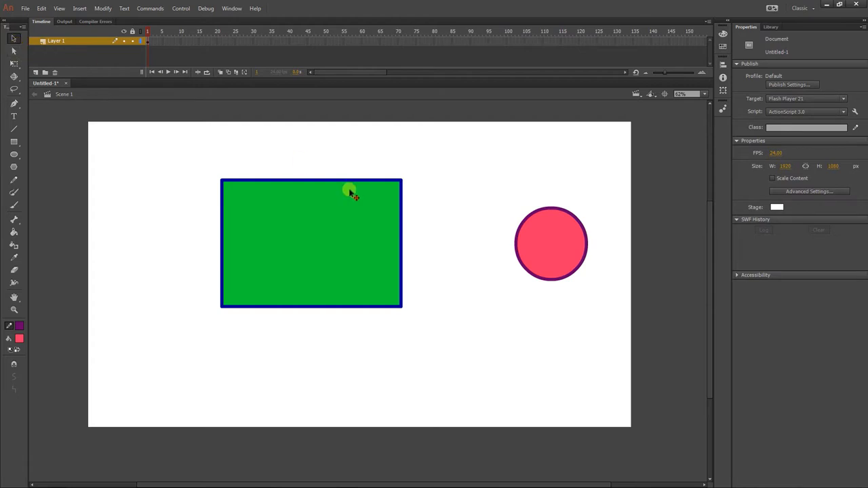
left_click(524, 252)
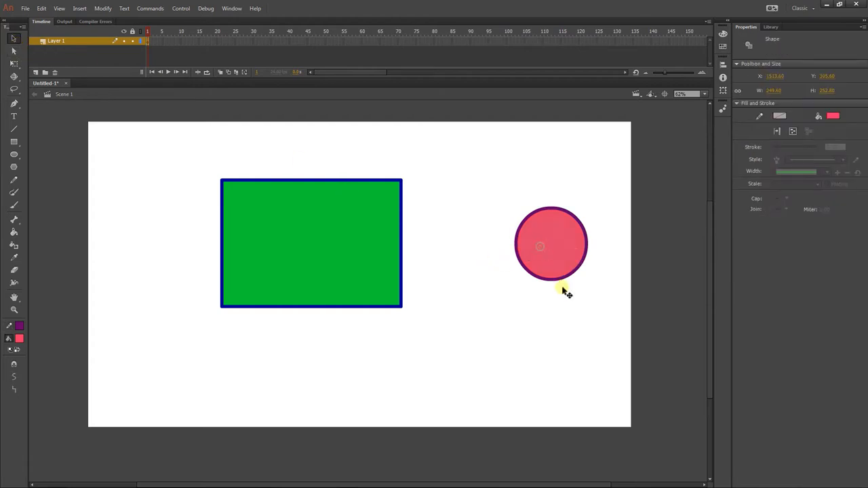
left_click_drag(551, 245, 527, 337)
left_click(493, 330)
left_click(362, 366)
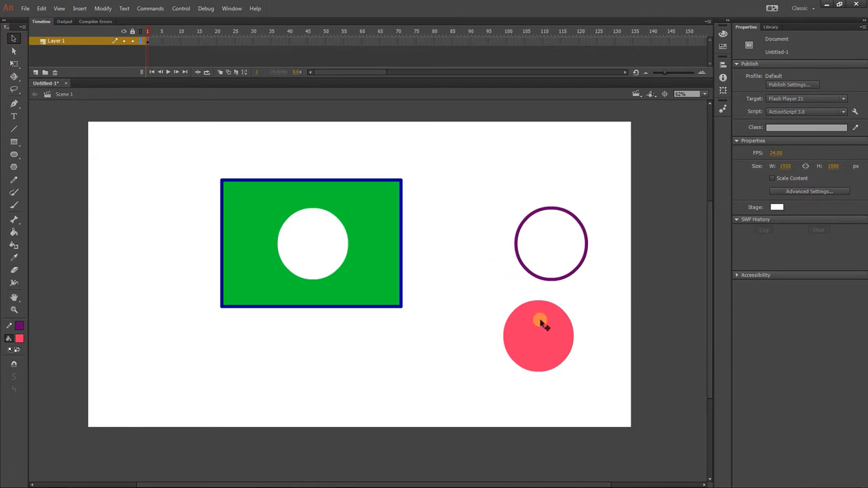
- Cut a round notch into the rectangle's right edge with the pink circle fill and move the fill back below the purple outline
left_click_drag(542, 330, 409, 241)
left_click(486, 323)
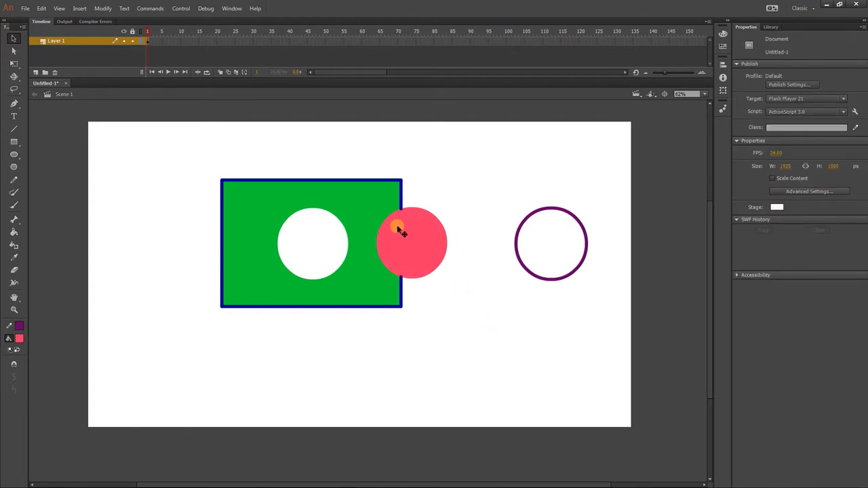
left_click_drag(405, 237, 521, 328)
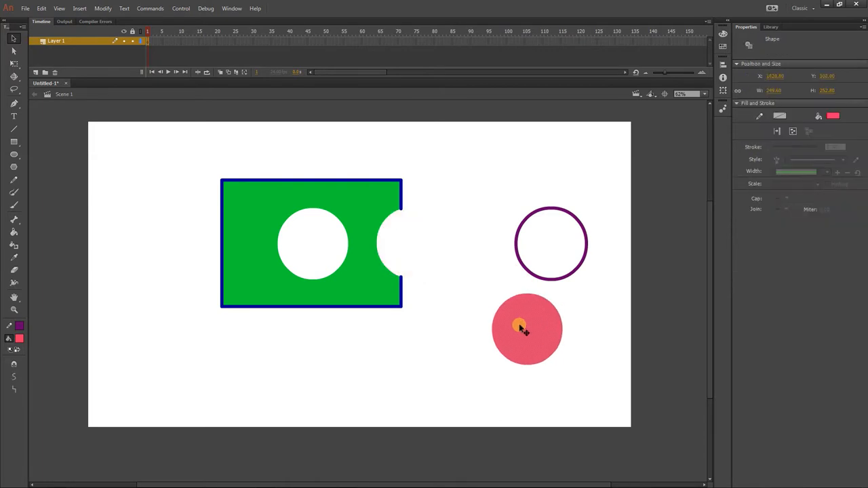
- Examine the hole, the notch and the interrupted blue stroke at the rectangle's right edge at 250% magnification
key("ctrl+equal")
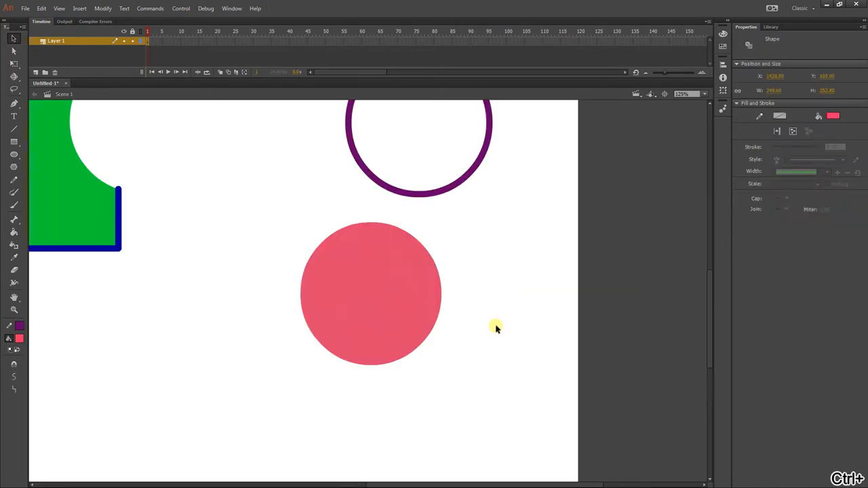
left_click_drag(199, 196, 419, 319)
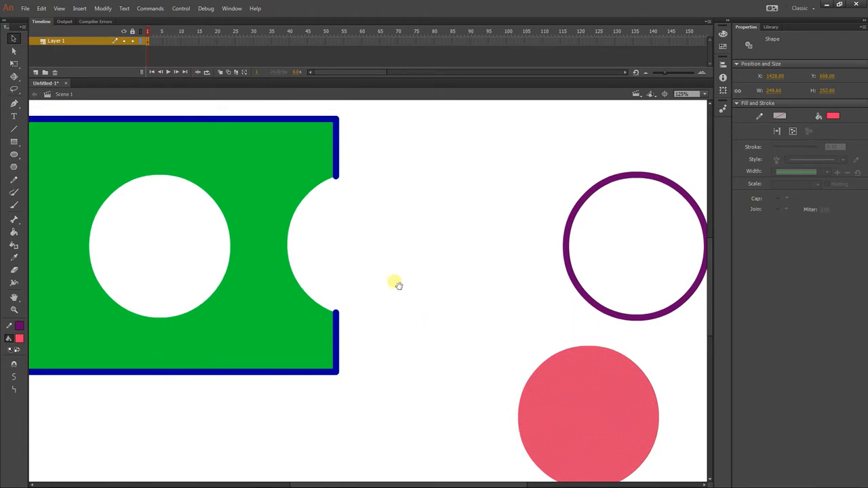
left_click_drag(393, 251, 395, 274)
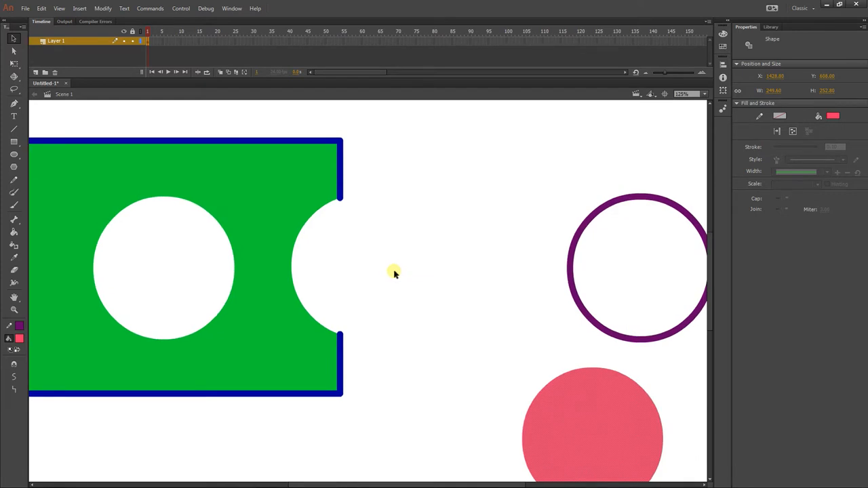
key("ctrl+equal")
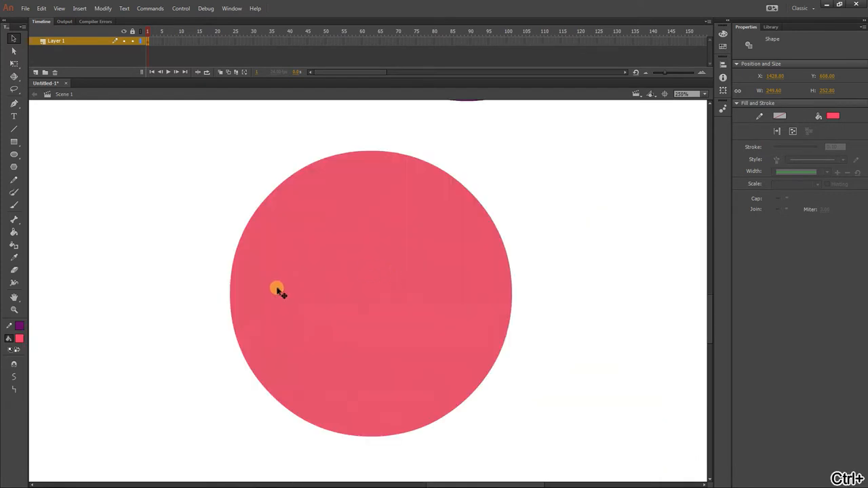
key("ctrl+minus")
scroll(275, 286, "up", 4)
scroll(275, 287, "left", 5)
left_click(234, 218)
key("ctrl+equal")
left_click_drag(523, 267, 329, 283)
left_click_drag(407, 278, 392, 262)
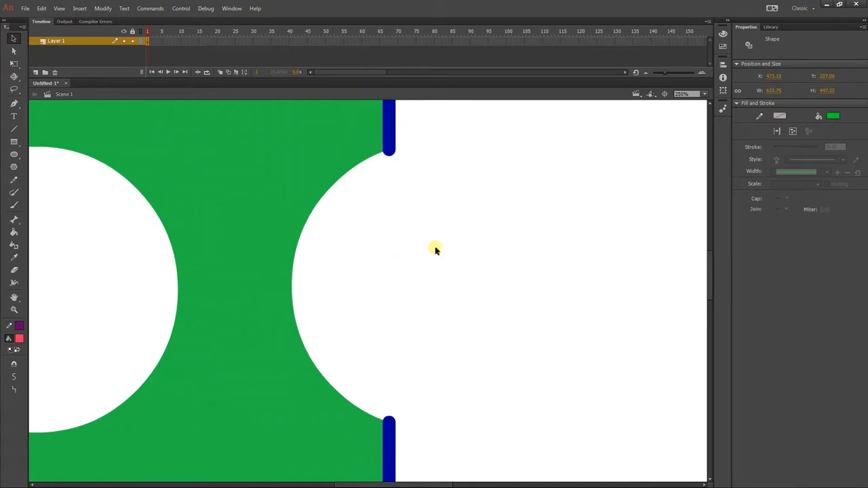
- Inspect the anchor points along the notch and hole edges with the Subselection tool
left_click(15, 51)
left_click(257, 364)
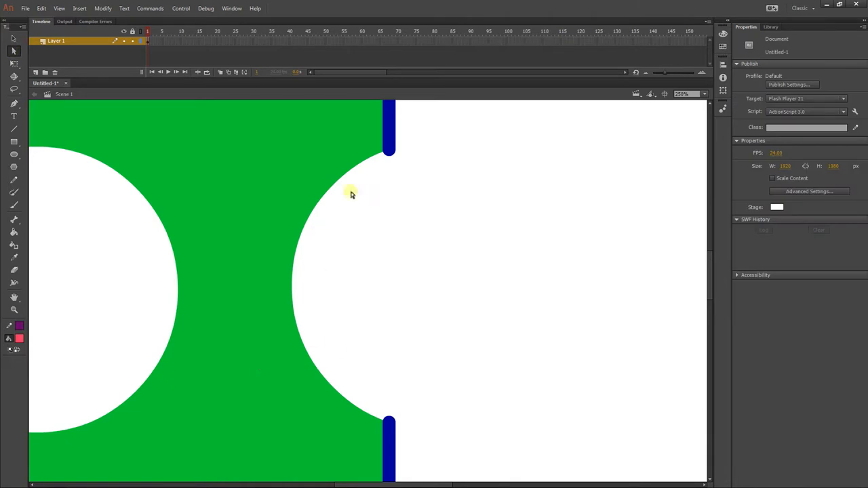
left_click(378, 154)
left_click(414, 251)
left_click(215, 224)
left_click(80, 49)
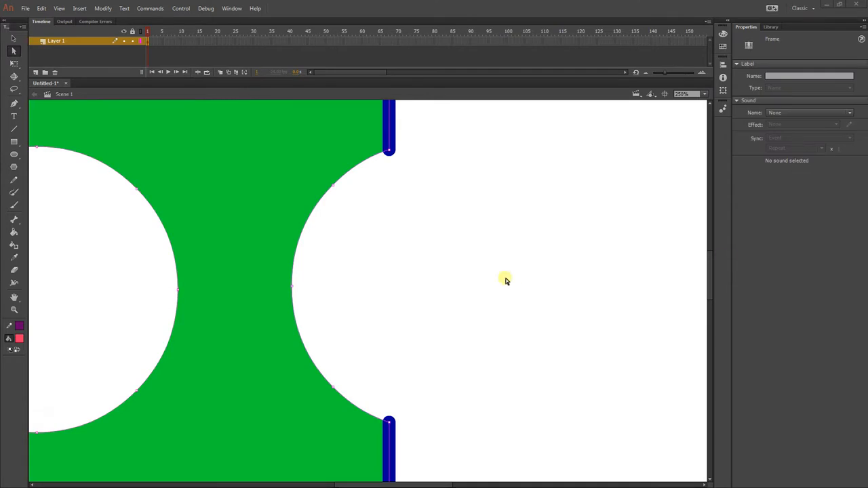
left_click(454, 249)
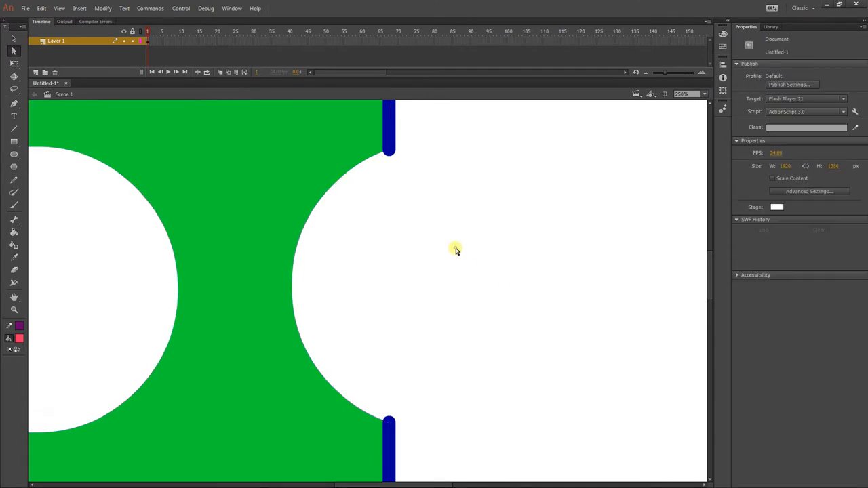
left_click(360, 165)
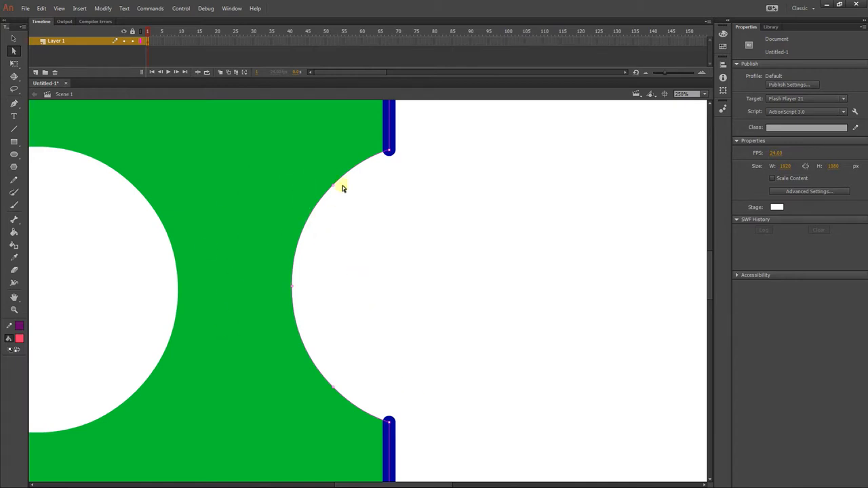
- Move the blue stroke segment above the notch about 47 px to the right, away from the green fill
key("v")
left_click(390, 143)
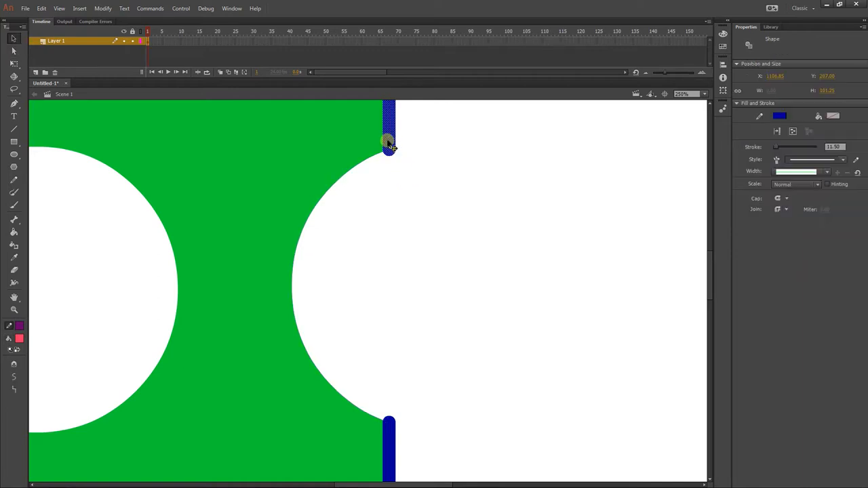
left_click_drag(388, 143, 442, 140)
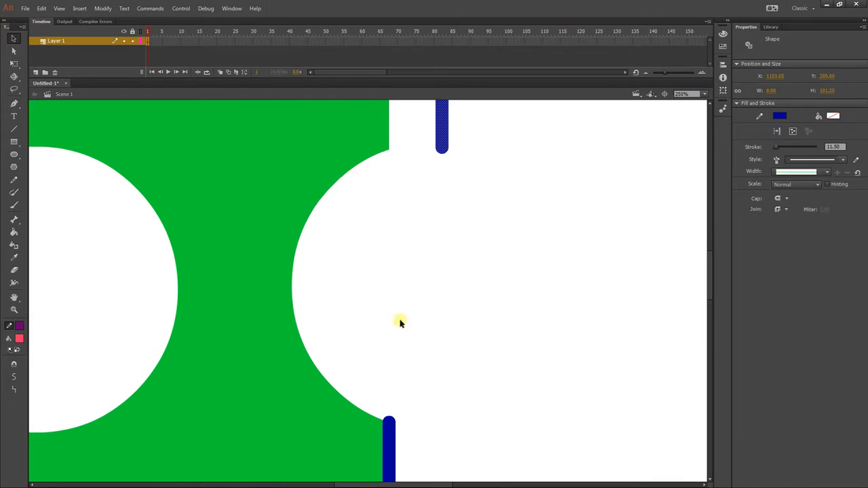
- Undo the blue stroke segment's move and inspect its end at the notch's upper corner with the Subselection tool
key("ctrl+z")
left_click(434, 199)
left_click(14, 51)
left_click(389, 133)
left_click(397, 139)
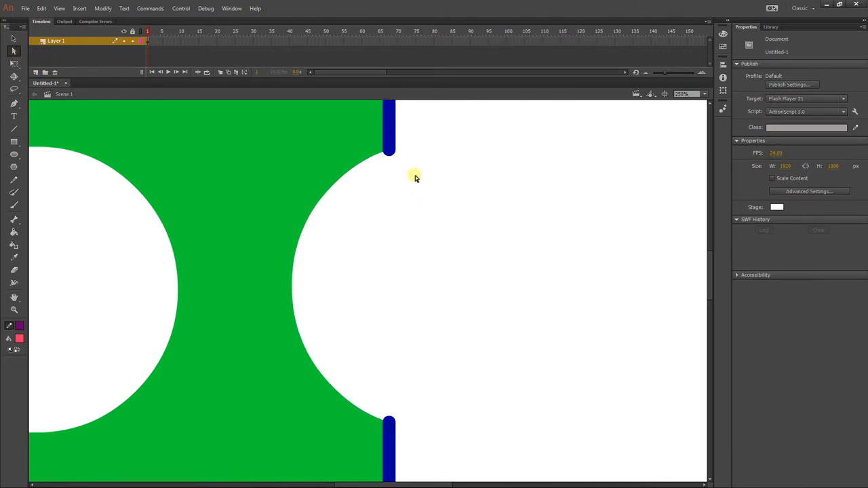
- Move the blue stroke segment above the notch away from the green fill, to about X 1174, Y 234
key("v")
mouse_move(403, 149)
left_mouse_down()
mouse_move(406, 142)
mouse_move(449, 157)
left_mouse_up()
key("ctrl+z")
left_click_drag(389, 136, 465, 161)
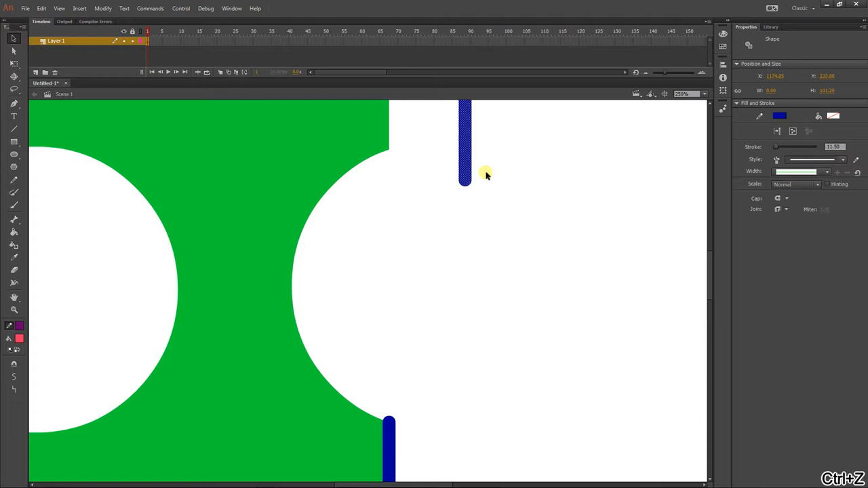
left_click(492, 196)
- Check the detached blue segment's end anchor with the Subselection tool and set the segment's cap to Square
key("a")
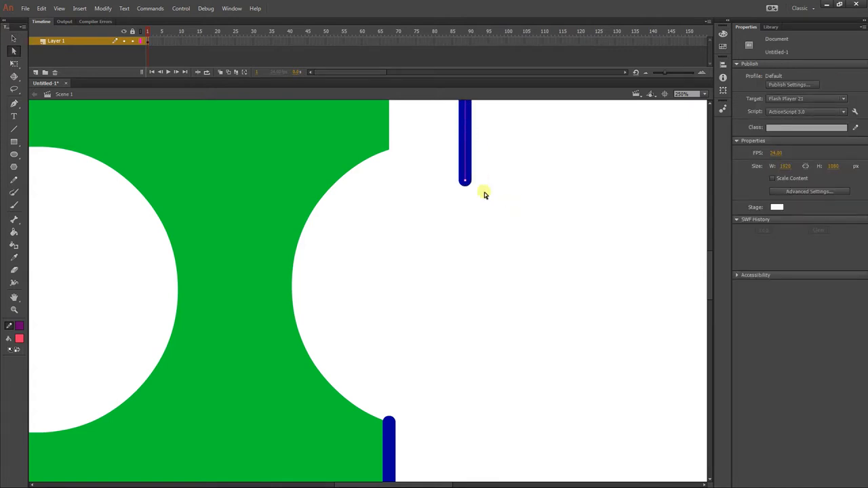
left_click(464, 171)
key("v")
left_click(462, 154)
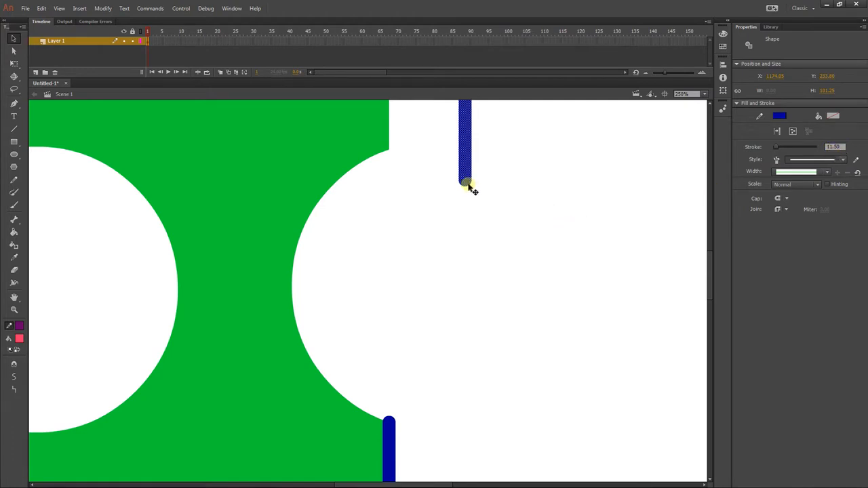
left_click(778, 198)
left_click(792, 210)
left_click(786, 198)
left_click(787, 230)
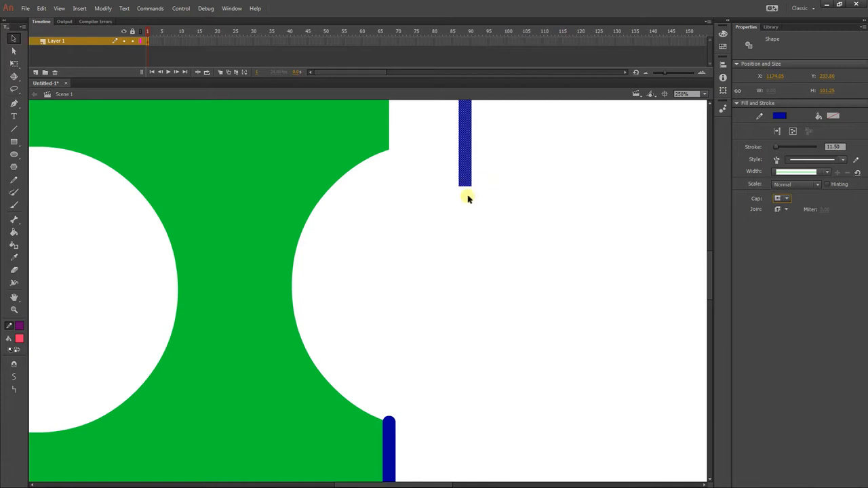
- Compare the end anchors of the detached segment and the blue stroke below the notch with the Subselection tool
left_click(14, 51)
left_click(471, 160)
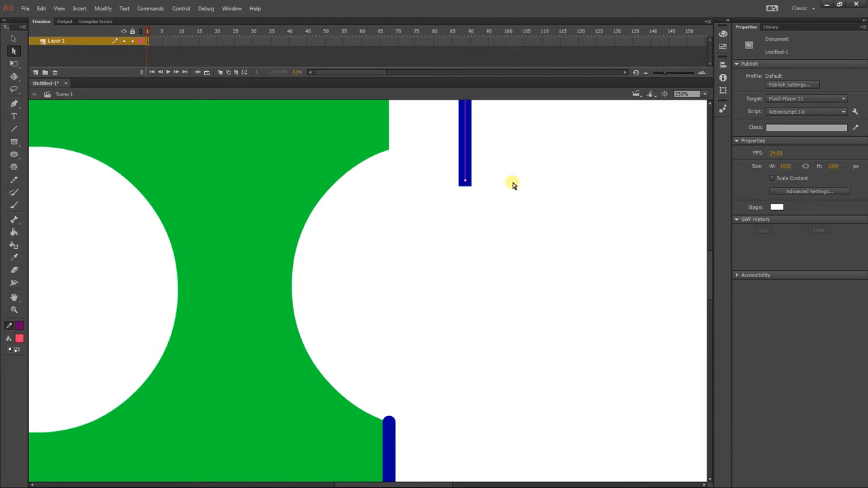
left_click(389, 424)
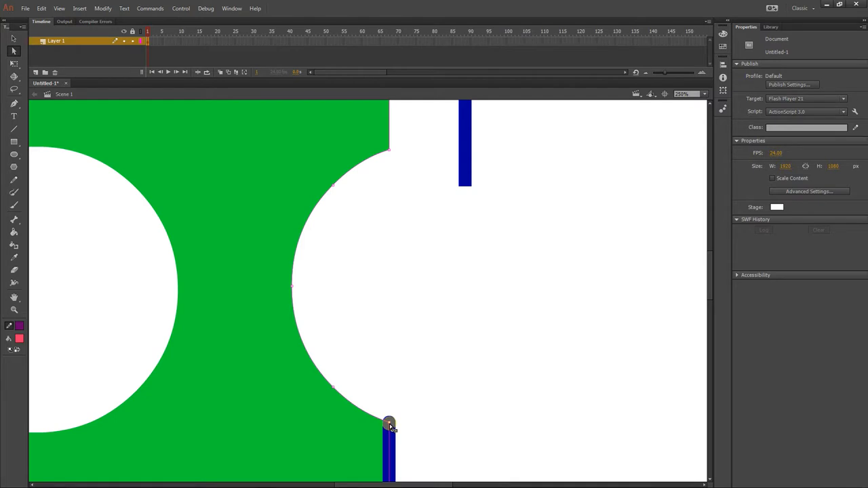
left_click(373, 414)
left_click(388, 422)
- Set the cap of the blue stroke below the notch to None
key("v")
left_click(390, 444)
left_click(776, 199)
left_click(786, 226)
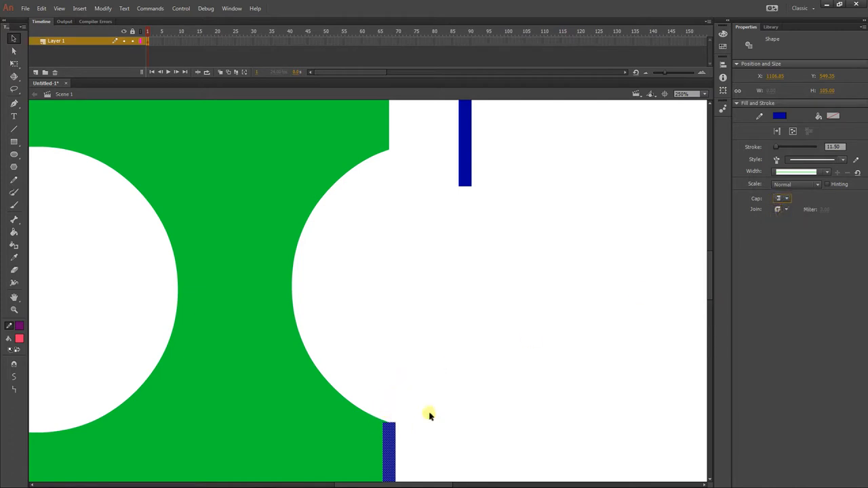
- Examine the stroke end below the notch and the rectangle's lower-right corner at 500% magnification
key("ctrl+equal")
left_click(415, 166)
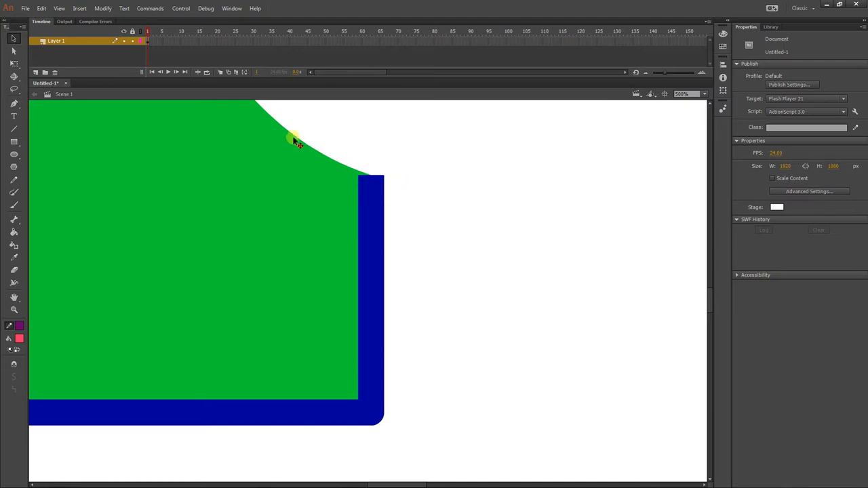
left_click(368, 186)
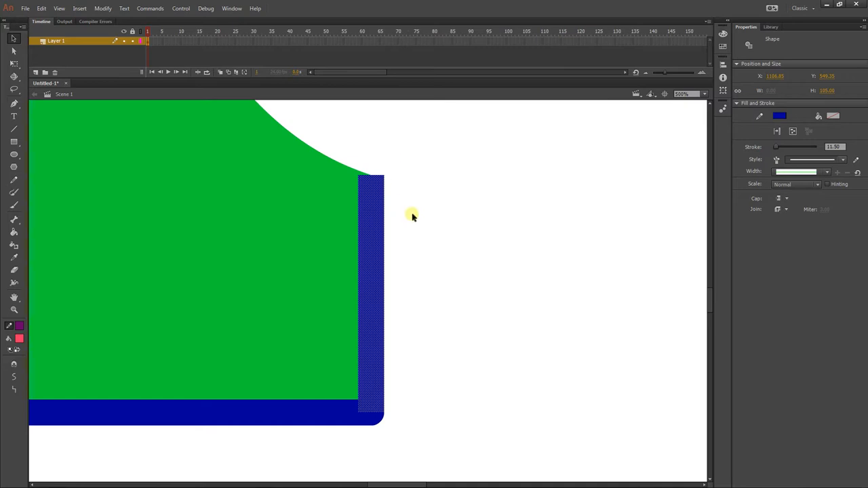
key("ctrl+minus")
key("ctrl+minus")
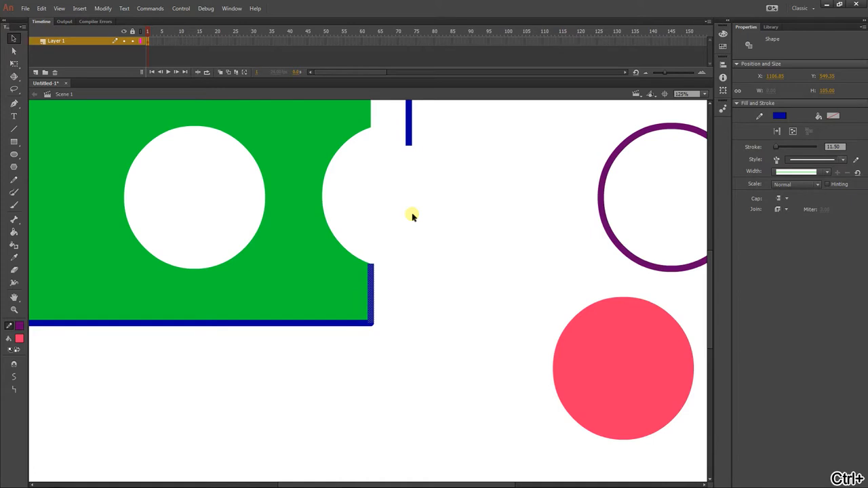
- Start saving the document and choose the week01 folder inside NVCC as its location
key("ctrl+s")
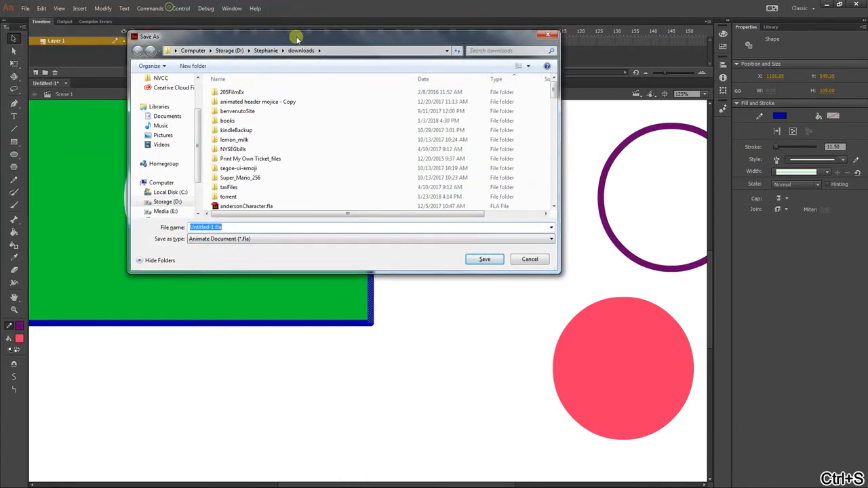
left_click_drag(296, 39, 305, 43)
left_click(169, 82)
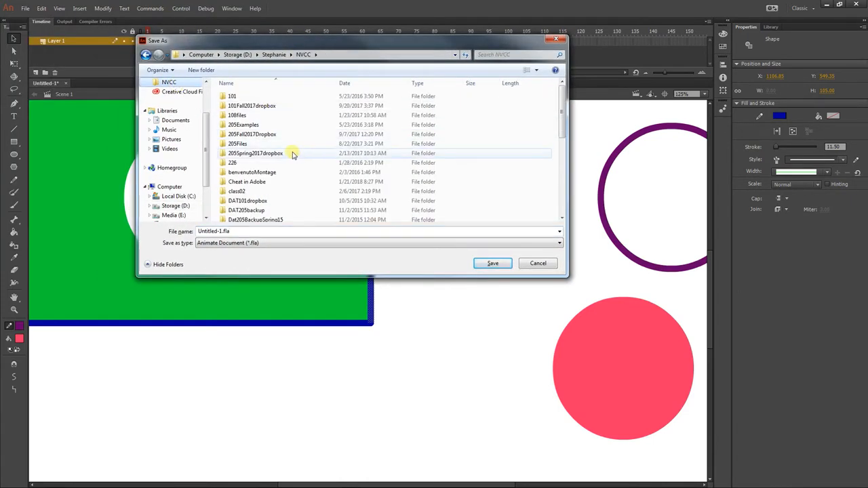
left_click(259, 190)
scroll(260, 190, "down", 1)
scroll(256, 189, "down", 5)
double_click(255, 188)
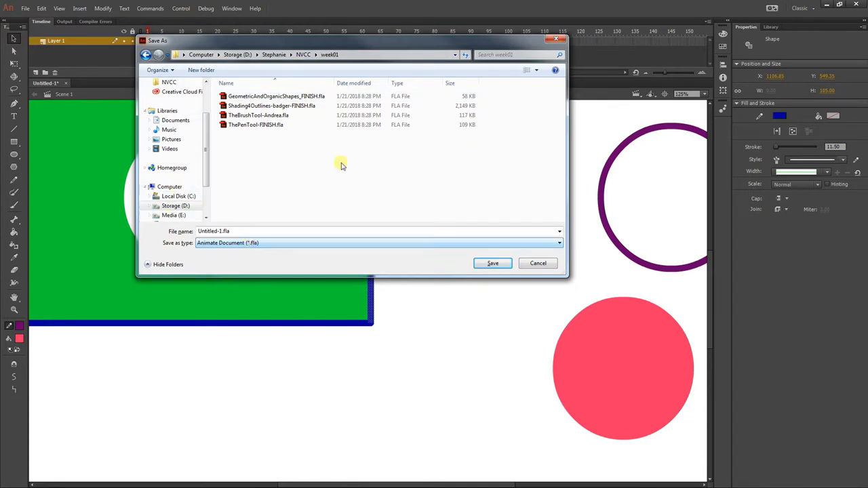
- Save the file as benvenutoTest.fla in the Animate Document format
left_click(207, 232)
left_click(225, 233)
left_click_drag(222, 232, 183, 231)
type("benvenutoTes")
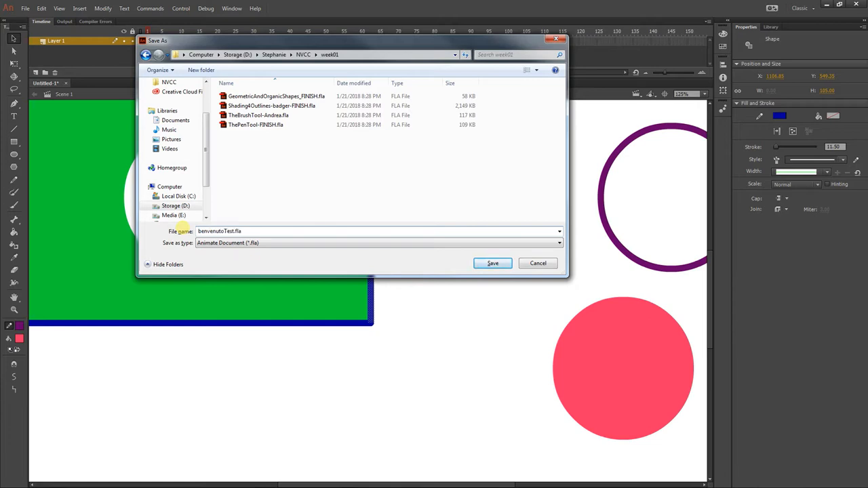
type("t")
left_click(274, 243)
left_click(272, 246)
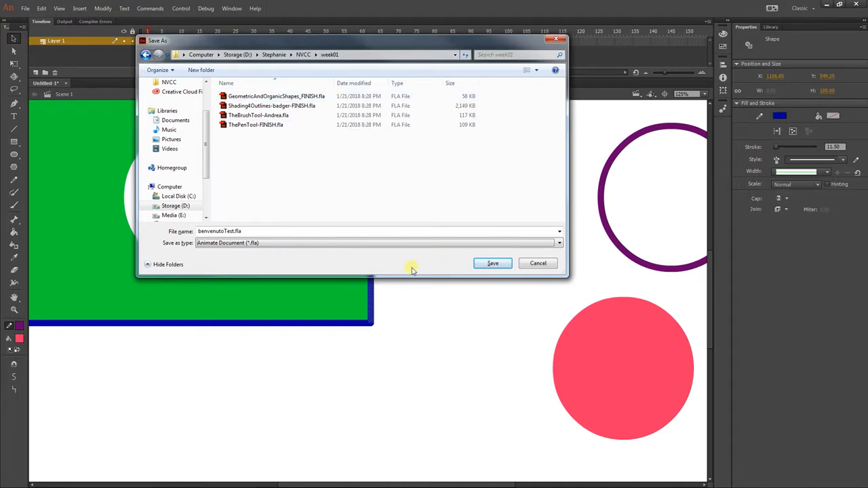
left_click(495, 263)
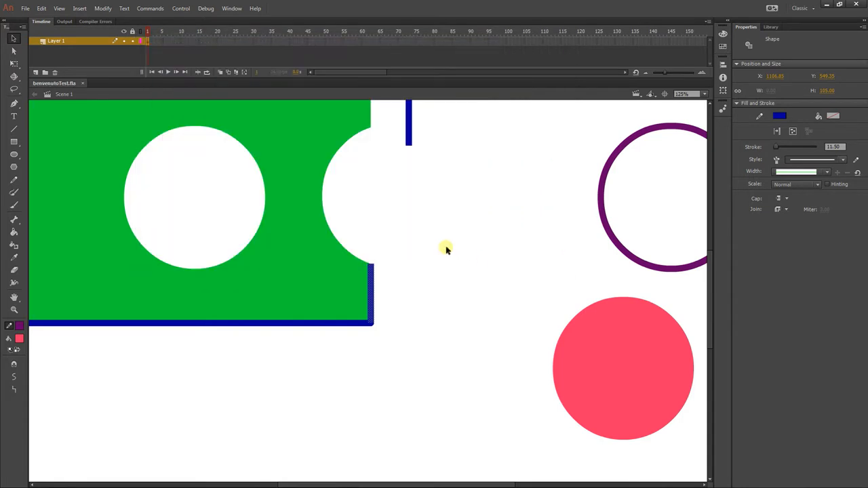
- Move the blue stroke below the notch about 88 px right and the rectangle's bottom stroke about 71 px down, and save the document
left_click_drag(371, 300, 421, 301)
left_click(336, 324)
left_click_drag(335, 324, 341, 362)
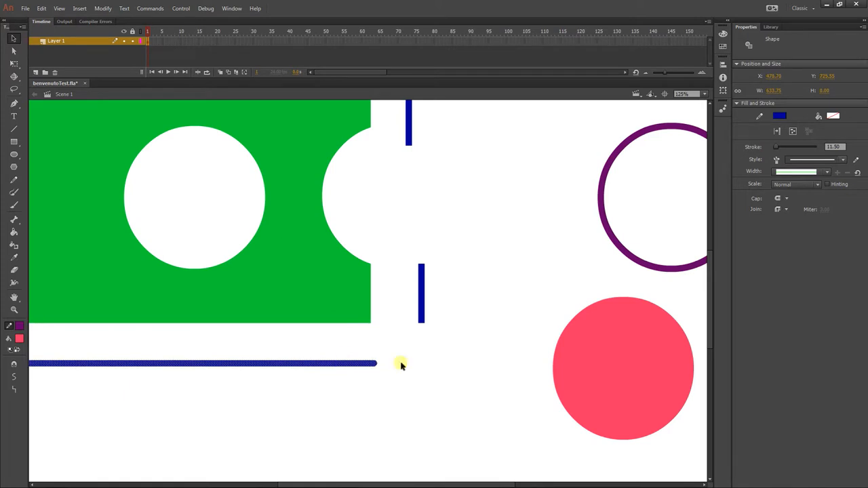
left_click(80, 93)
key("ctrl+s")
- Cut a round opening between the hole and the notch with the pink circle fill and move the fill back below the purple outline
key("ctrl+minus")
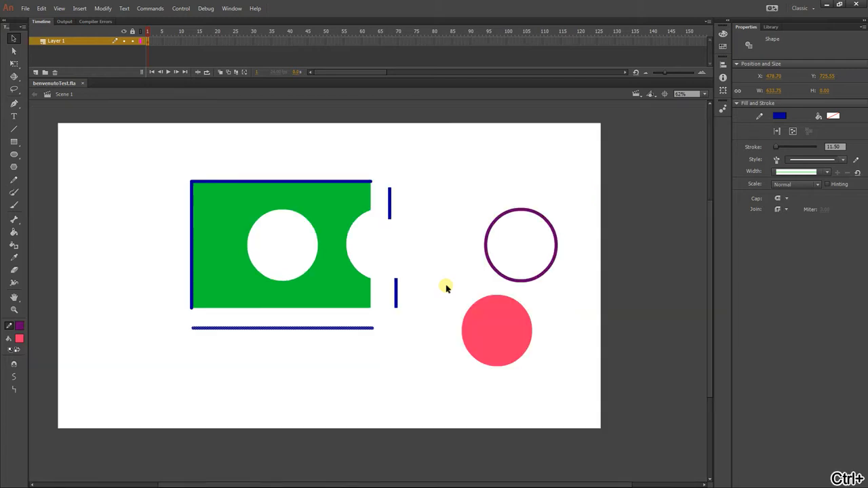
left_click(344, 220)
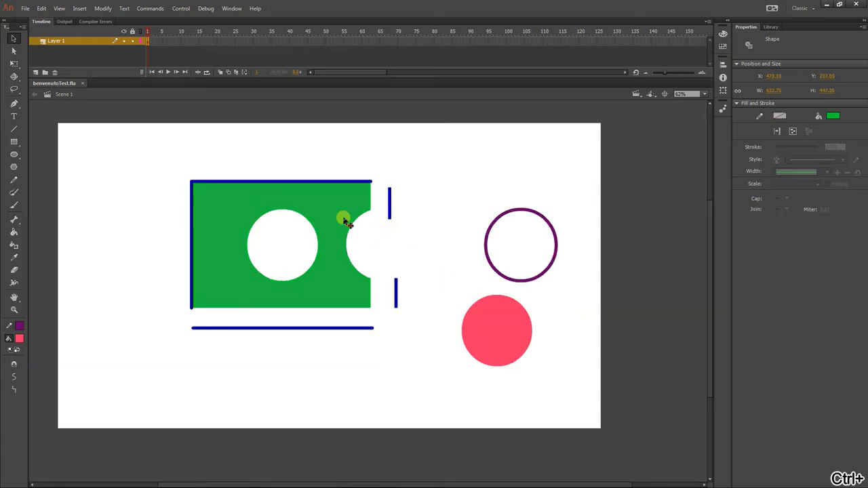
left_click(517, 280)
left_click_drag(498, 329, 485, 355)
left_click(465, 352)
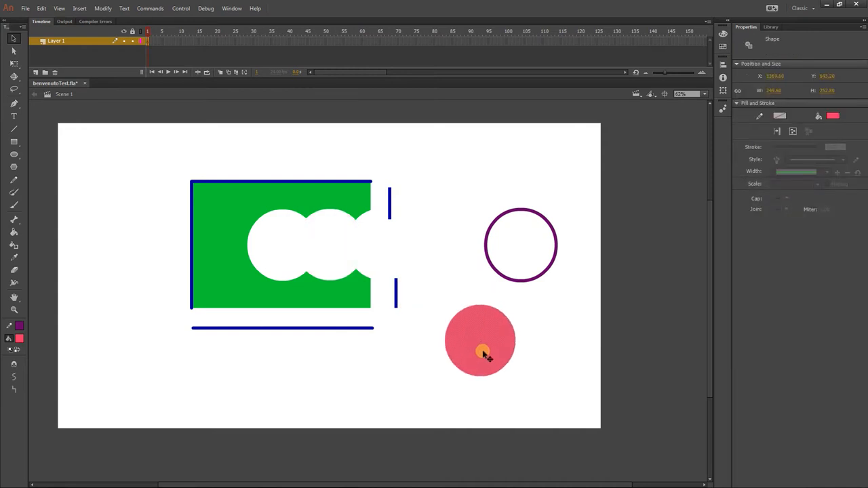
- Add a second layer above Layer 1 and make it the active layer
left_click(36, 71)
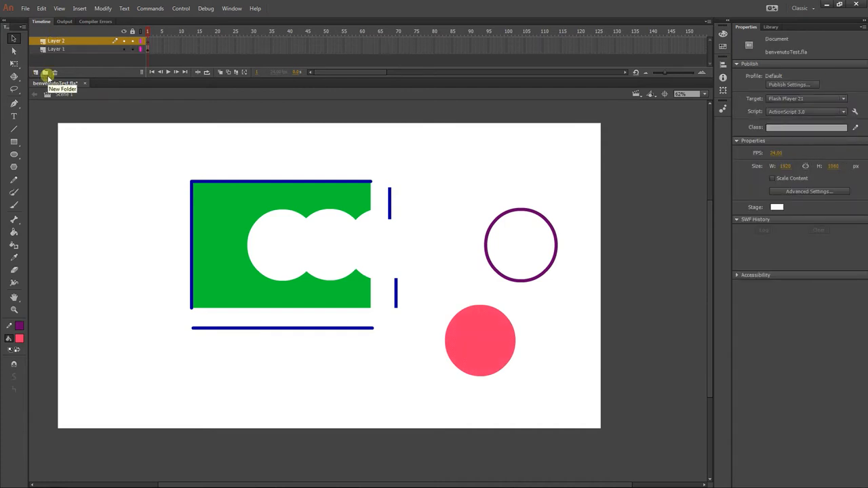
left_click(53, 51)
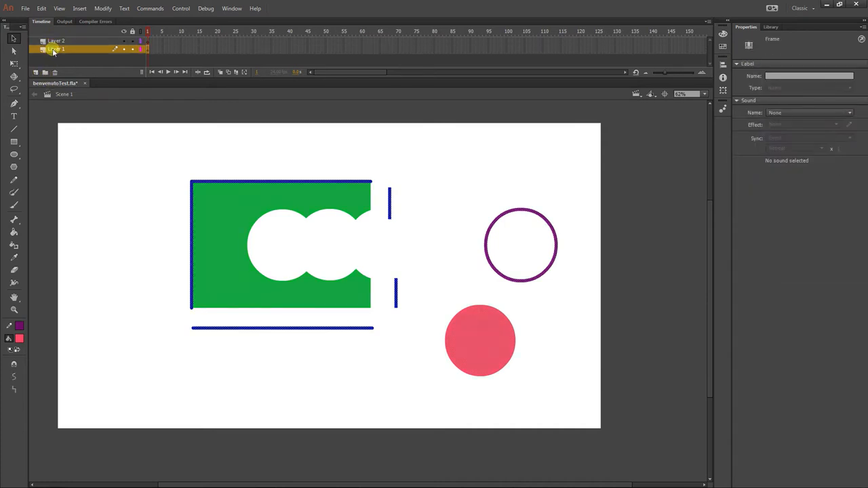
left_click(54, 41)
- Draw a looping freehand line across the green rectangle on Layer 2 with the Pencil tool and a dark navy stroke
left_click(14, 168)
left_click(13, 180)
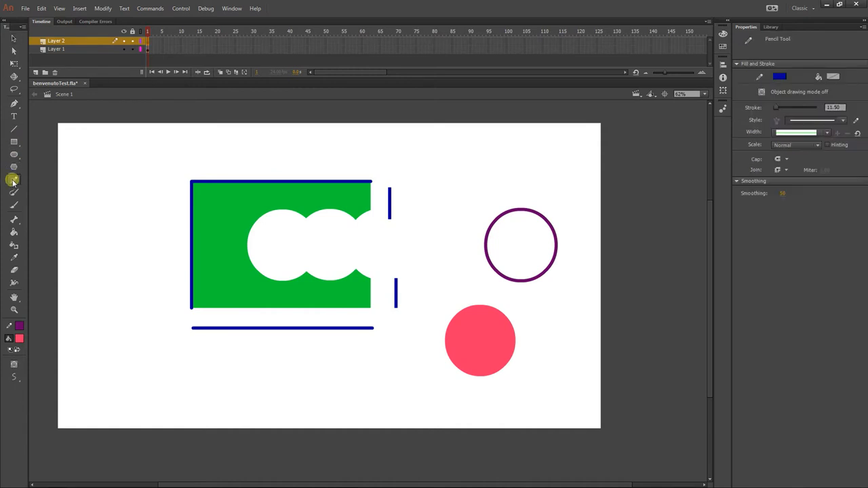
left_click(19, 326)
left_click(67, 363)
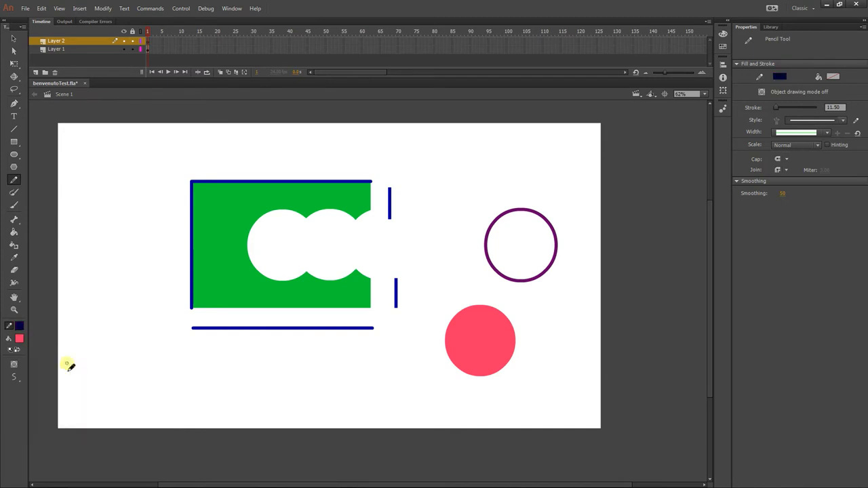
mouse_move(70, 293)
left_mouse_down()
mouse_move(135, 349)
mouse_move(233, 336)
mouse_move(484, 155)
left_mouse_up()
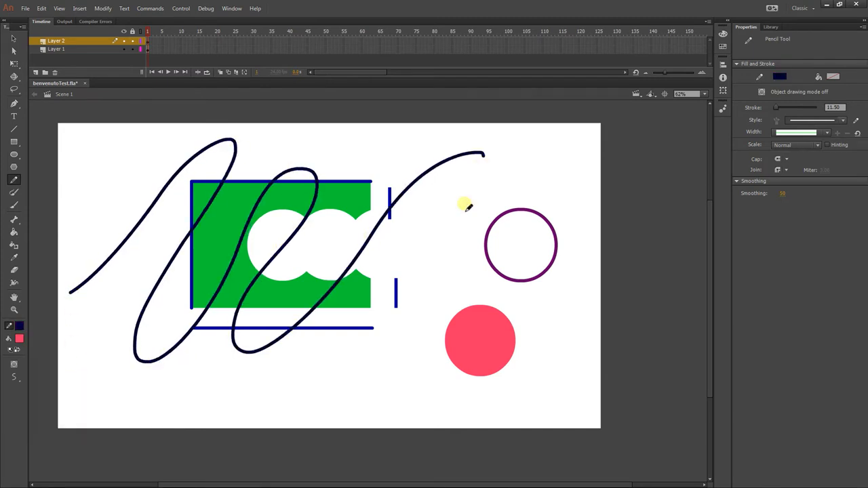
- Try moving the first loop of the pencil line up and to the left, and undo both the move and the line
left_click(13, 38)
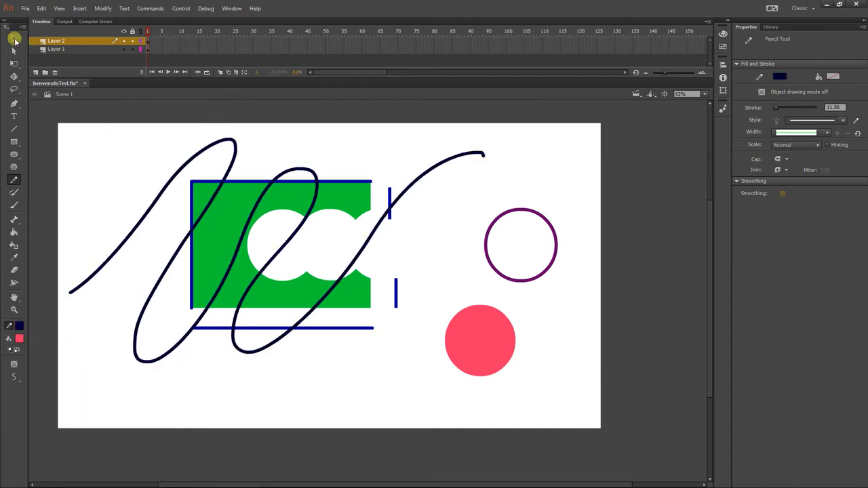
left_click(175, 178)
mouse_move(175, 178)
left_mouse_down()
mouse_move(164, 148)
mouse_move(152, 154)
left_mouse_up()
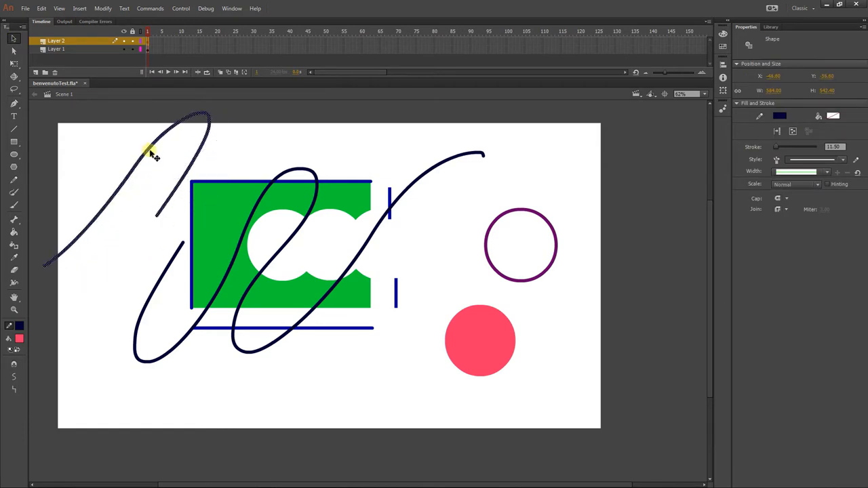
key("ctrl+z")
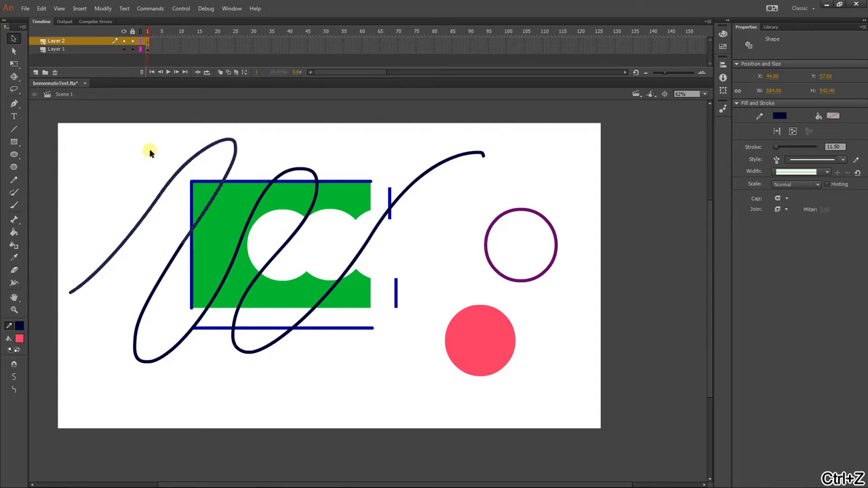
key("ctrl+z")
key("ctrl+z")
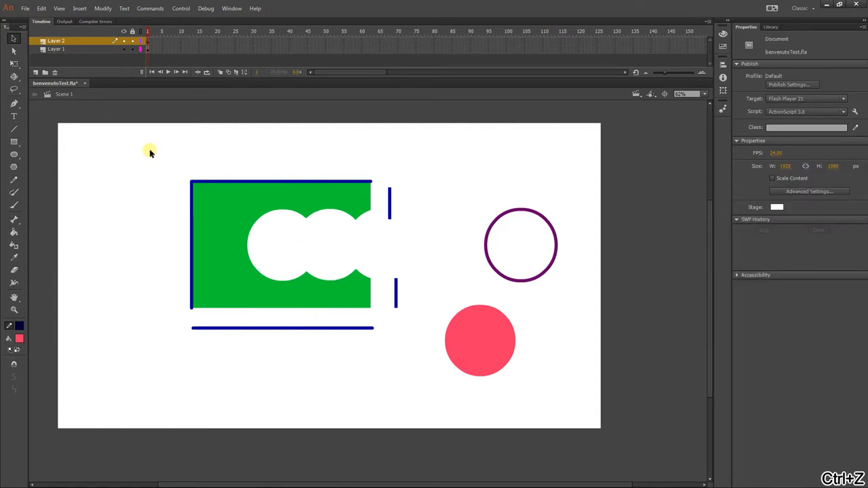
- Hide Layer 1 and draw a wavy freehand line across the stage on Layer 2 with the Pencil tool
left_click(122, 50)
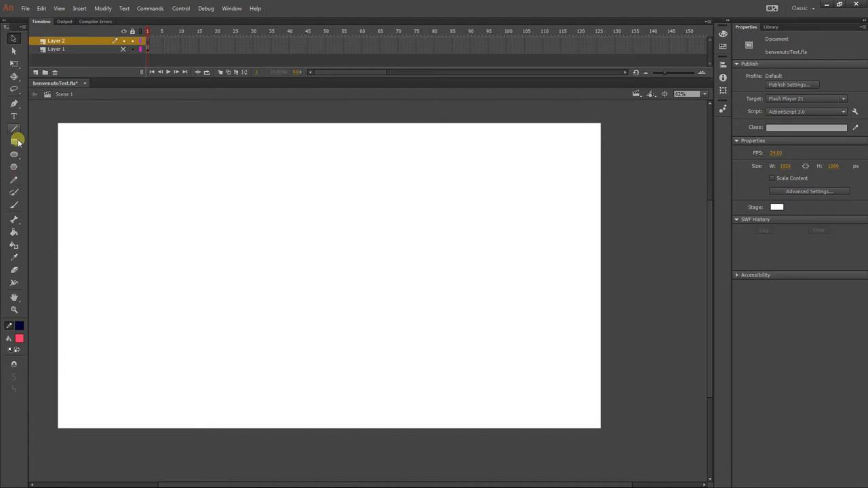
left_click(15, 179)
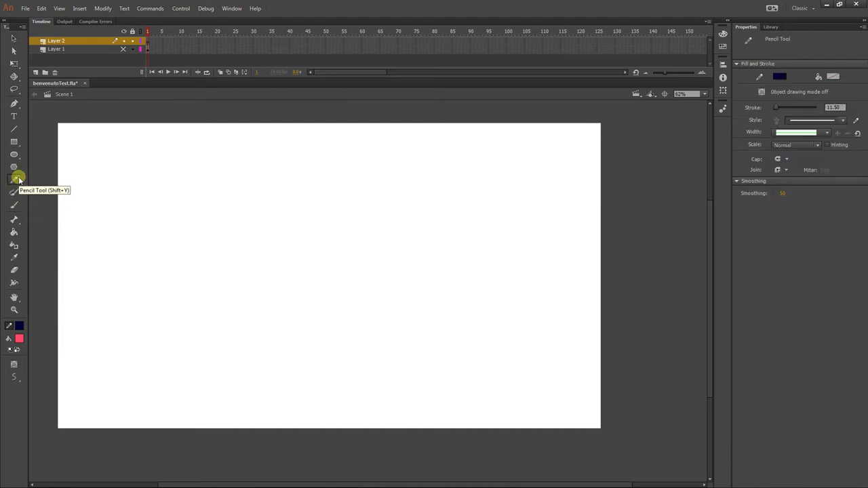
mouse_move(56, 237)
left_mouse_down()
mouse_move(88, 198)
mouse_move(147, 187)
mouse_move(49, 333)
mouse_move(166, 235)
mouse_move(207, 246)
mouse_move(110, 404)
mouse_move(331, 175)
mouse_move(276, 293)
mouse_move(316, 367)
mouse_move(434, 179)
left_mouse_up()
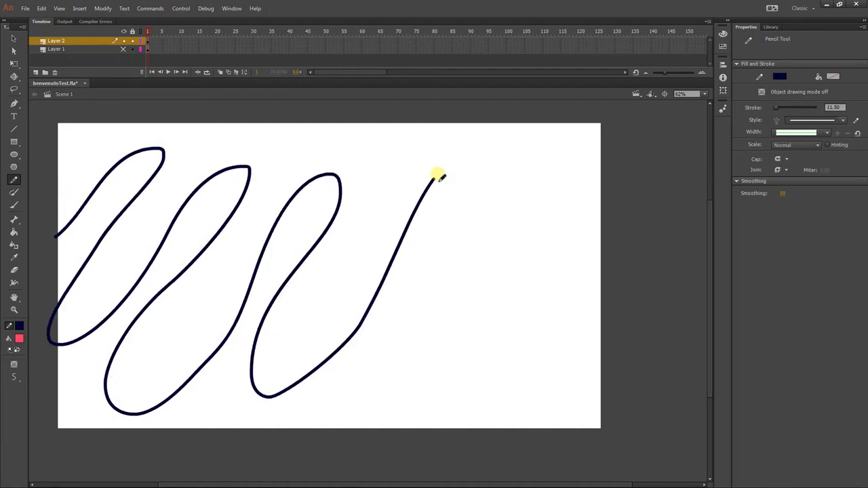
- Draw a looping freehand pink line across the navy line on Layer 2 with the Brush tool at size 20
left_click(15, 205)
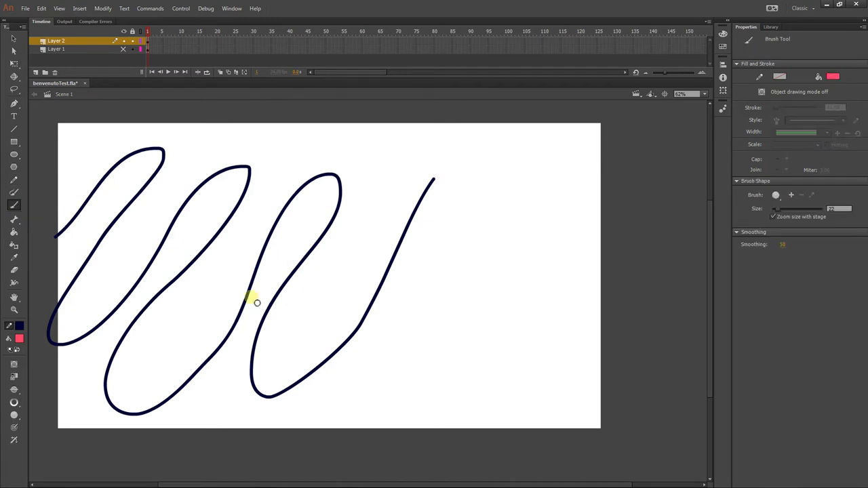
left_click(14, 402)
left_click(39, 468)
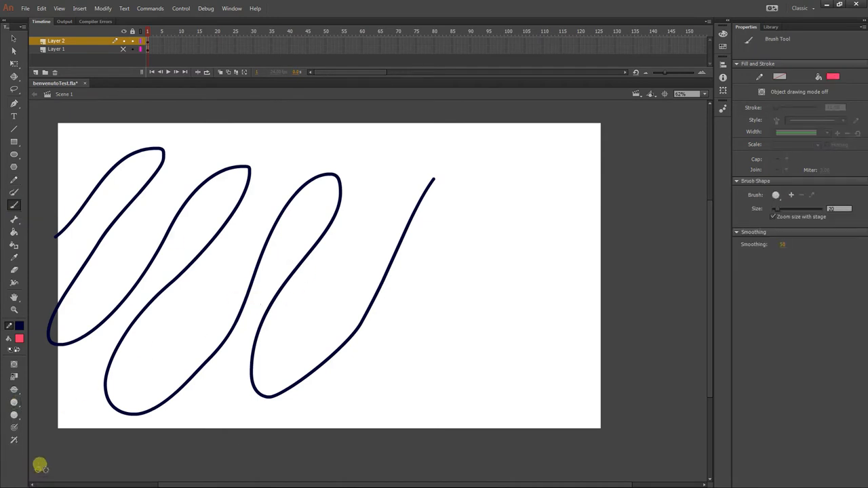
mouse_move(158, 389)
left_mouse_down()
mouse_move(268, 293)
mouse_move(370, 161)
mouse_move(350, 243)
mouse_move(291, 384)
mouse_move(457, 166)
mouse_move(395, 288)
mouse_move(419, 385)
mouse_move(533, 227)
mouse_move(484, 383)
mouse_move(566, 316)
mouse_move(618, 222)
left_mouse_up()
- Move the pink brush shape to the right and slightly up, away from the cut navy line
key("v")
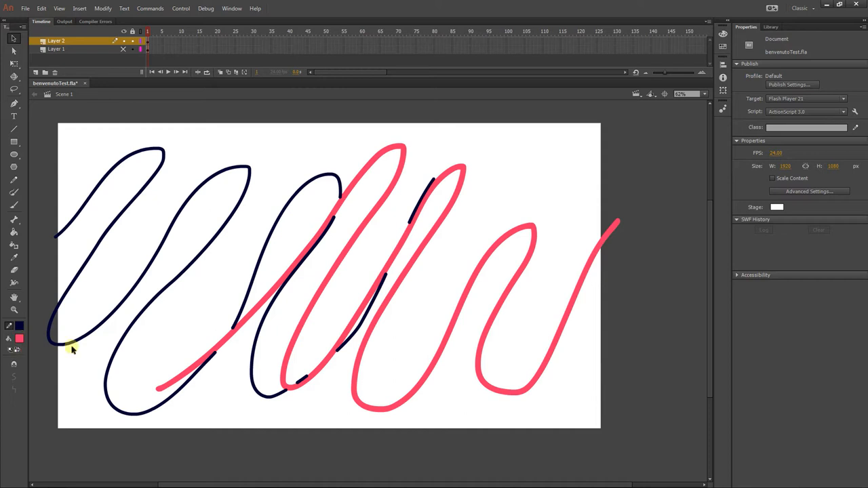
left_click(372, 222)
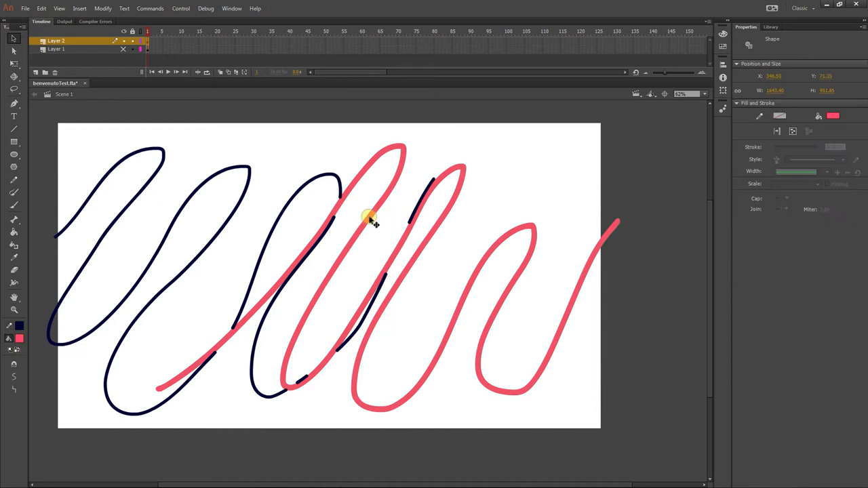
left_click_drag(372, 220, 421, 215)
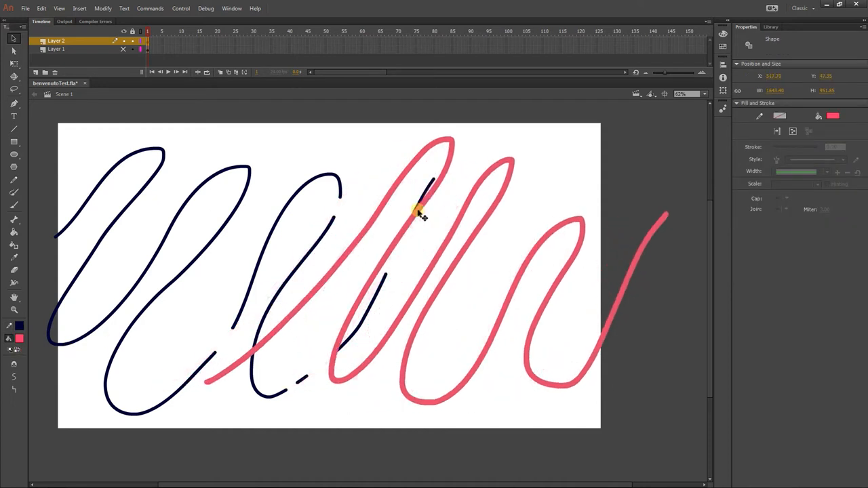
- Select the leftmost piece of the navy line and display its anchor points with the Subselection tool
left_click(250, 200)
left_click(241, 203)
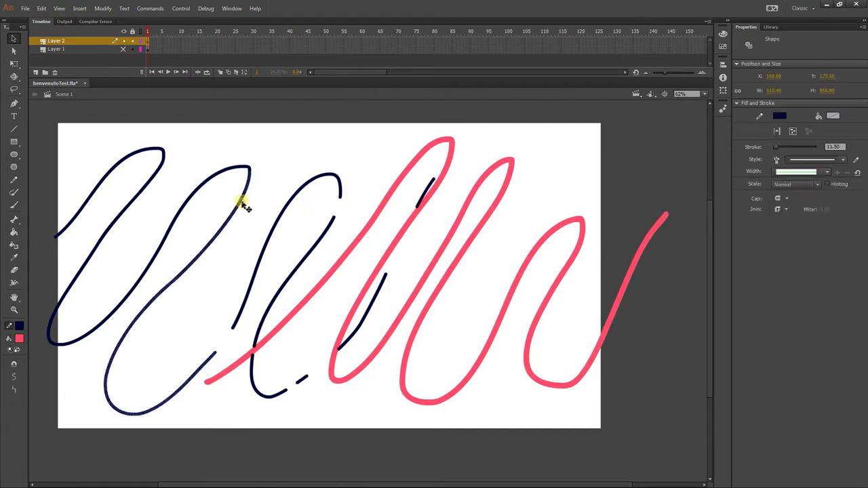
left_click(14, 52)
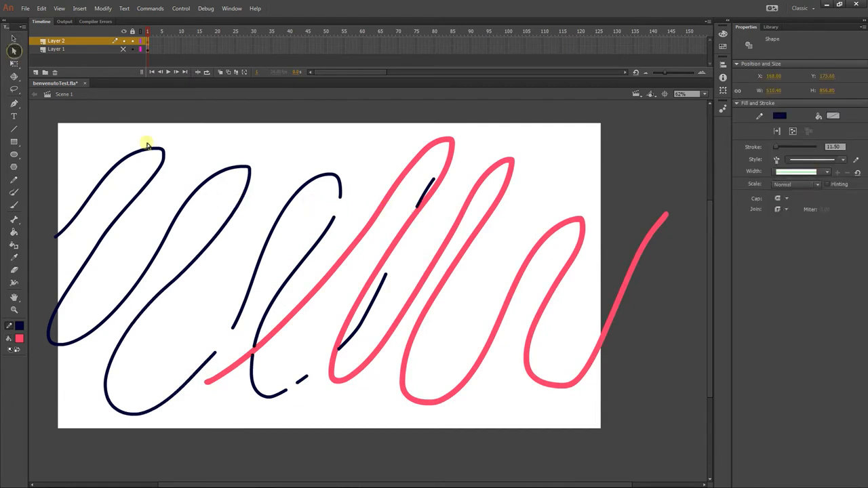
left_click(221, 168)
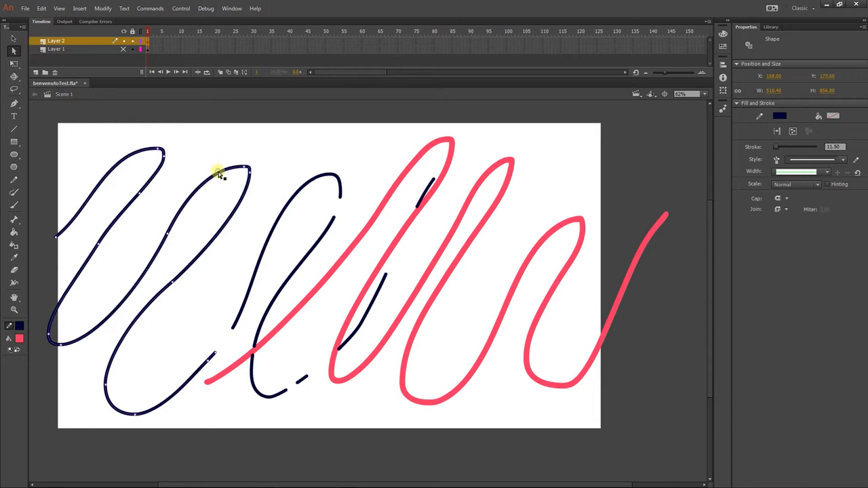
- Change Layer 2's outline color to yellow in its layer properties
right_click(72, 41)
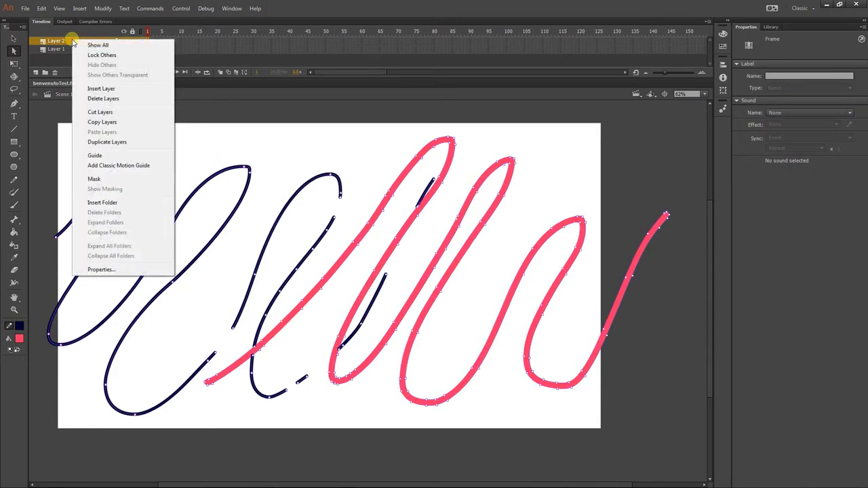
left_click(102, 269)
left_click(383, 300)
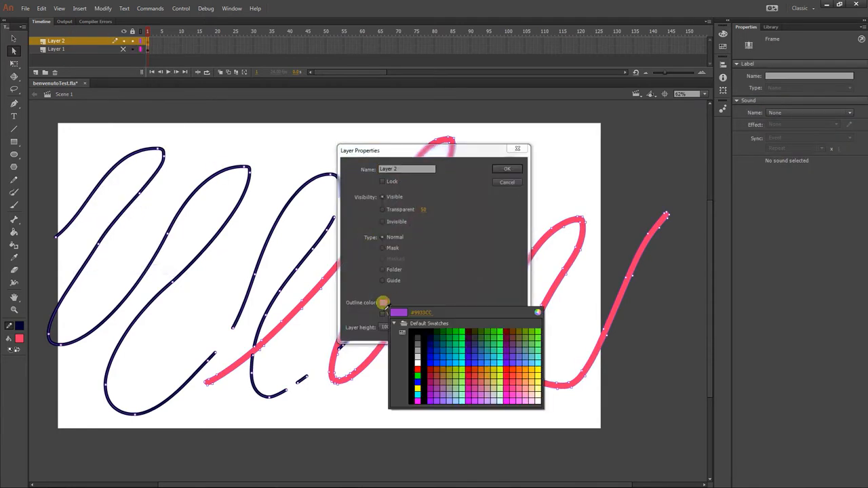
left_click(542, 377)
left_click(506, 169)
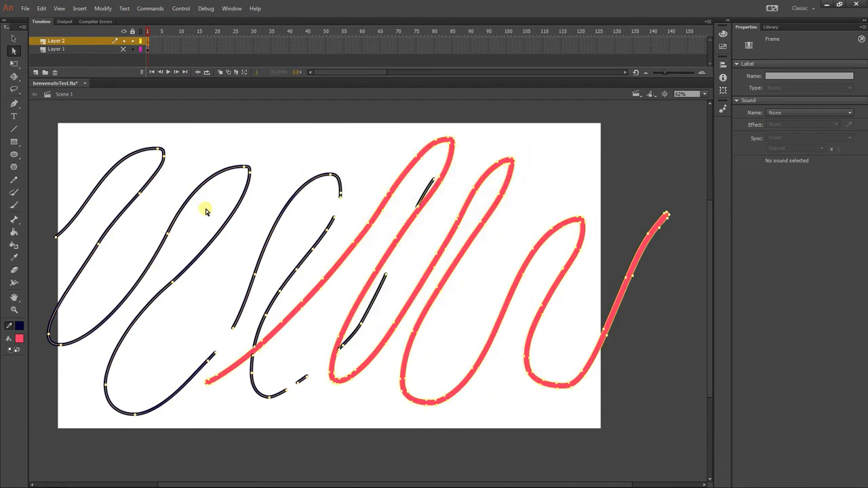
- Display the anchor points of the leftmost navy line piece with the Subselection tool and examine them up close
left_click(279, 153)
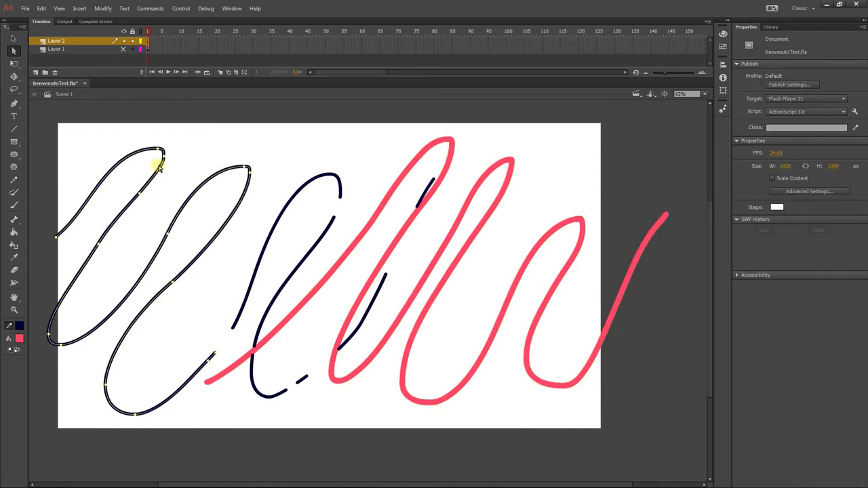
left_click(73, 281)
key("ctrl+equal")
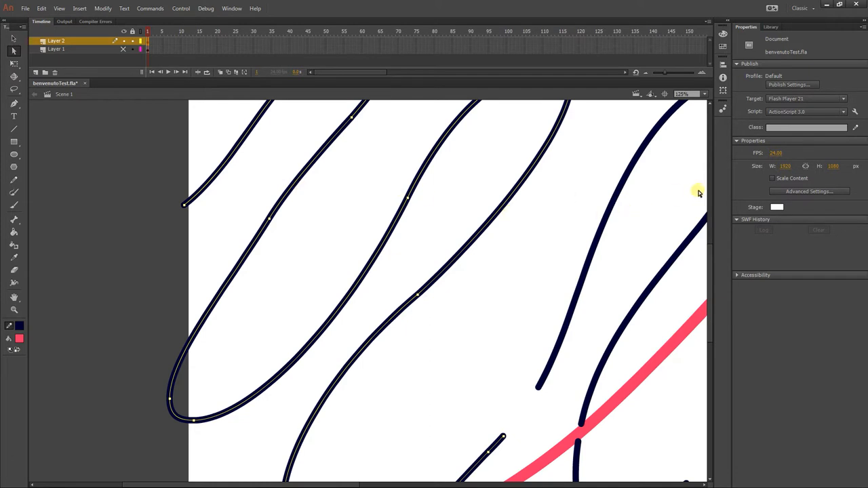
mouse_move(614, 240)
left_mouse_down()
mouse_move(454, 227)
mouse_move(316, 184)
mouse_move(299, 195)
left_mouse_up()
left_click(466, 198)
left_click(470, 223)
- Delete four of the separated navy line pieces around the pink brush shape
key("v")
left_click(543, 238)
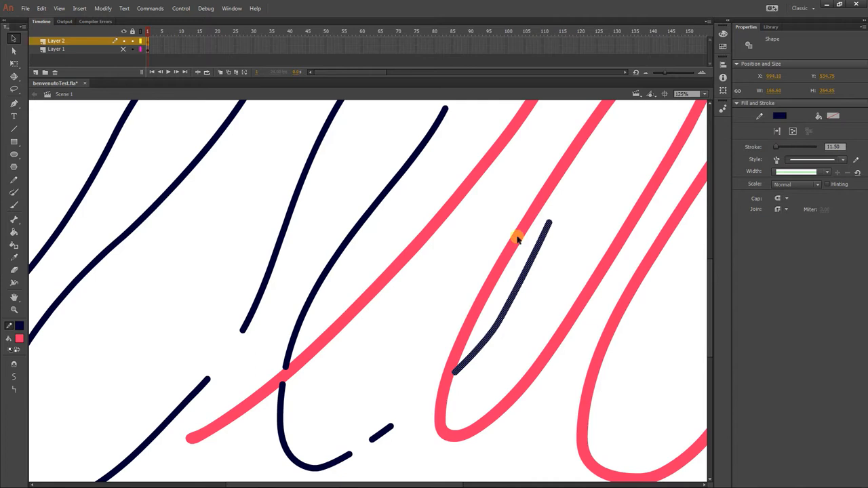
key("Delete")
left_click(384, 430)
key("Delete")
left_click(341, 460)
key("Delete")
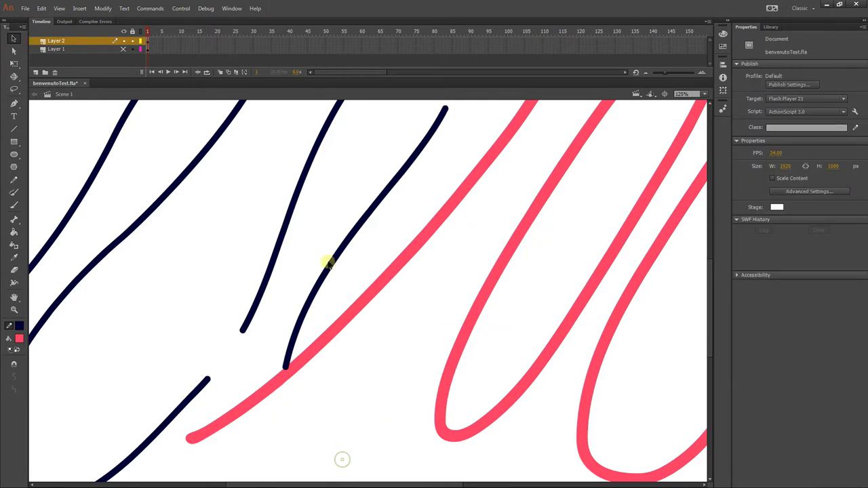
left_click(330, 266)
key("Delete")
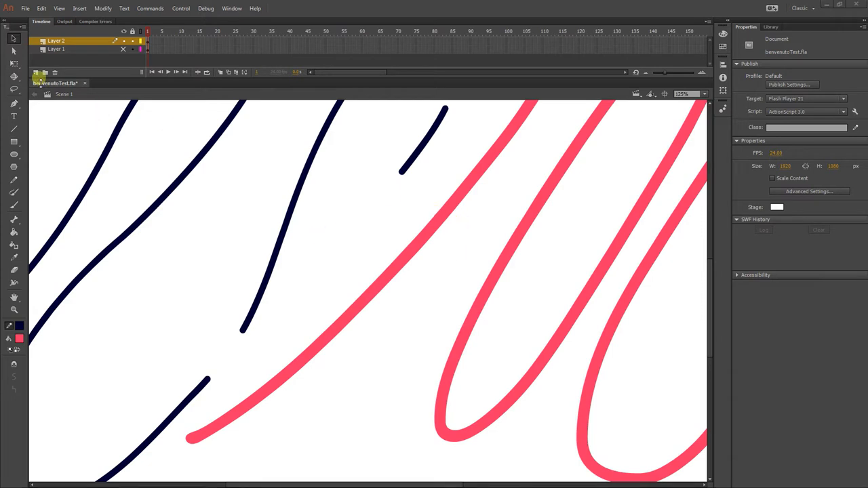
- Display the anchor points around the pink brush shape with the Subselection tool, and delete the whole shape
left_click(14, 50)
left_click(449, 200)
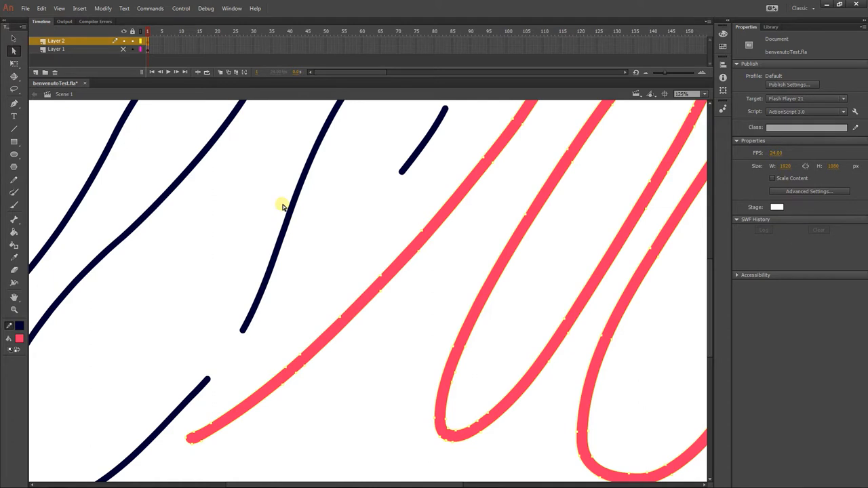
left_click(14, 38)
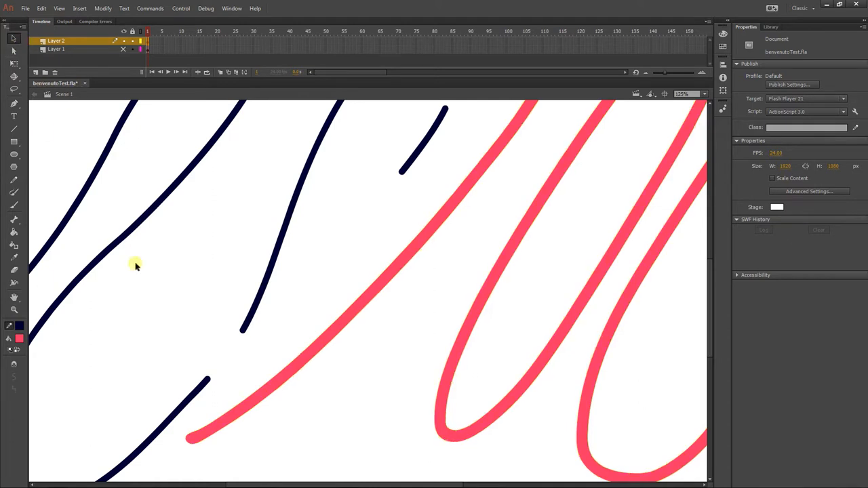
left_click(401, 269)
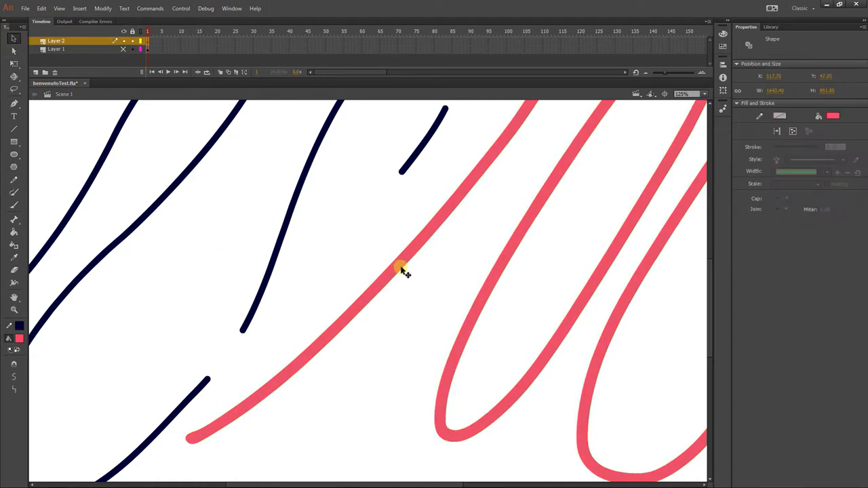
key("Delete")
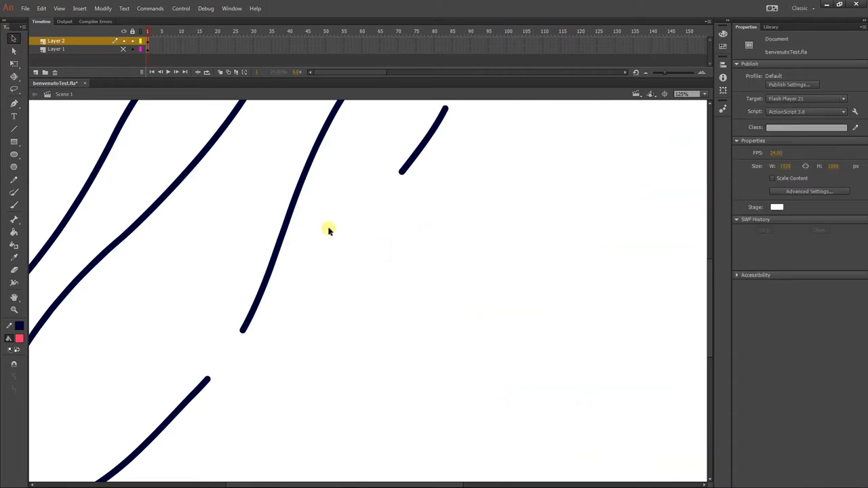
- Delete all remaining navy line pieces on Layer 2
left_click(292, 213)
key("Delete")
left_click(203, 158)
key("Delete")
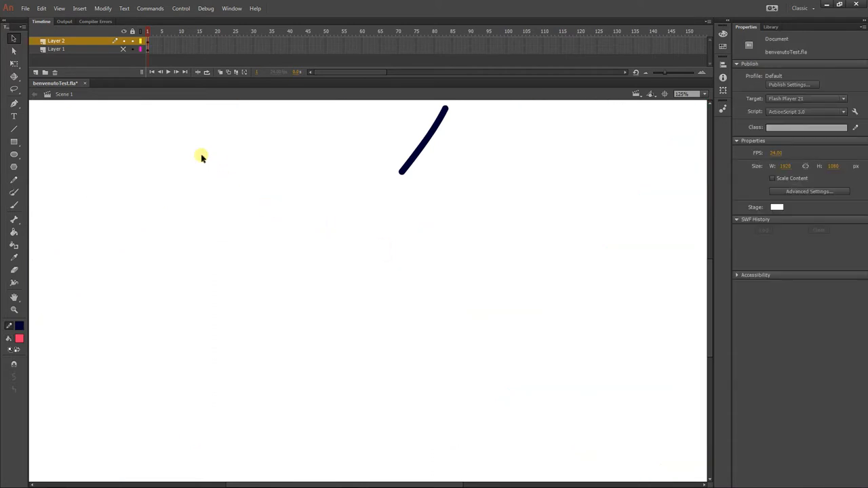
key("ctrl+minus")
left_click_drag(321, 147, 622, 280)
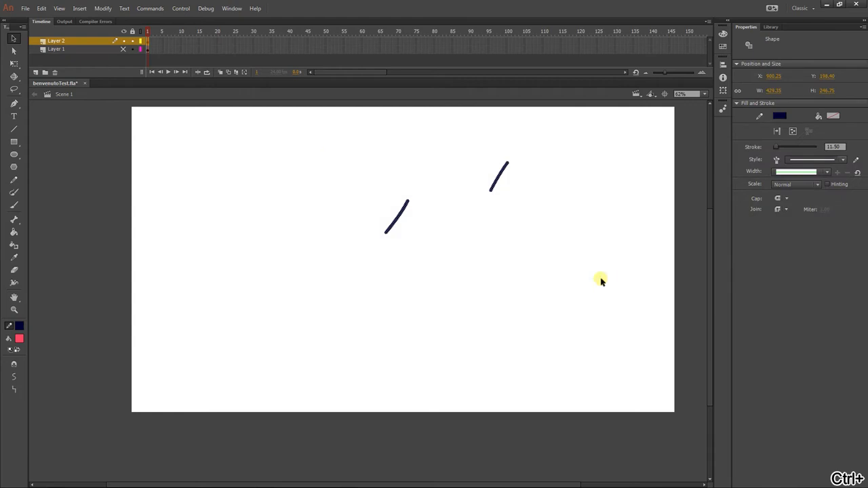
key("Delete")
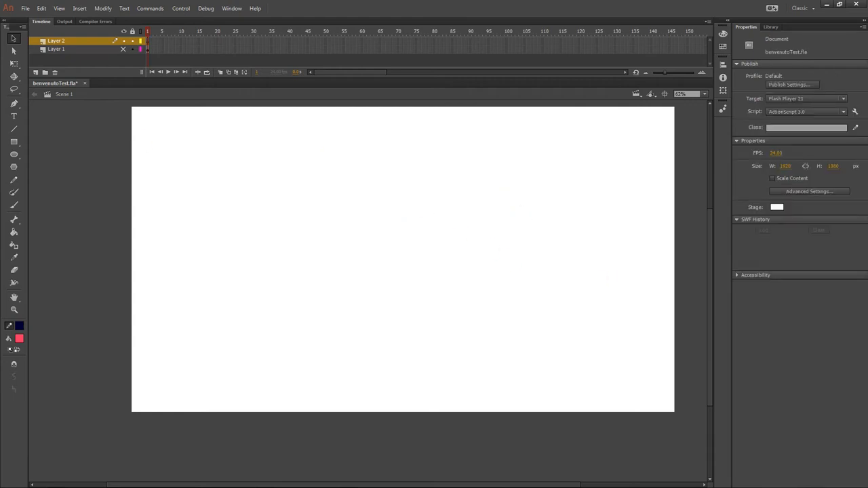
- Draw a short pink stroke with the Brush tool at the largest preset size and a thin one beside it at size 5
left_click(13, 208)
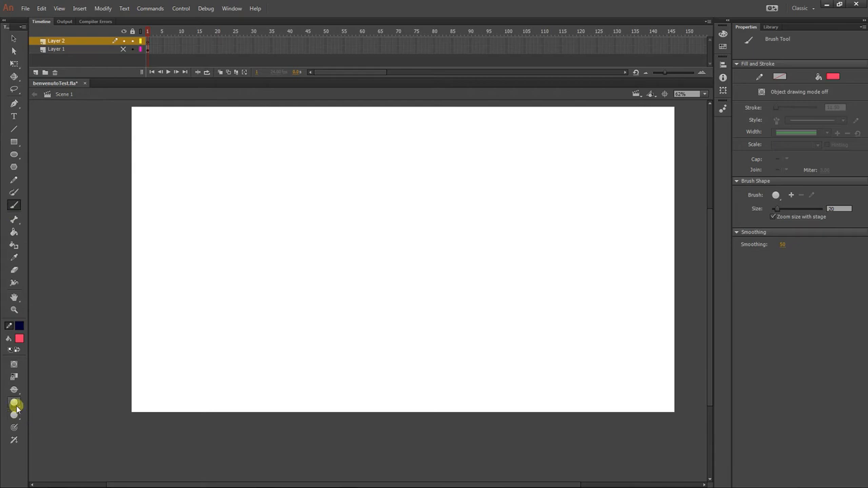
left_click(15, 404)
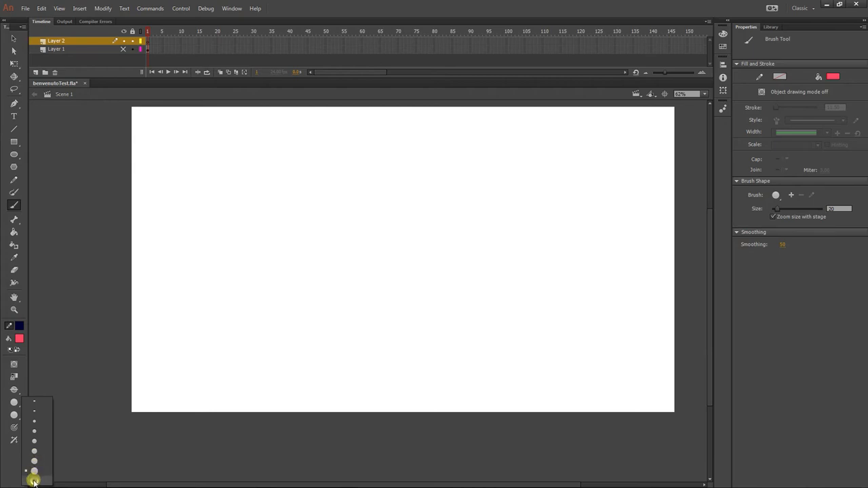
left_click(33, 478)
mouse_move(200, 163)
left_mouse_down()
mouse_move(192, 174)
mouse_move(233, 179)
left_mouse_up()
left_click(17, 402)
left_click(34, 407)
left_click_drag(253, 185, 269, 196)
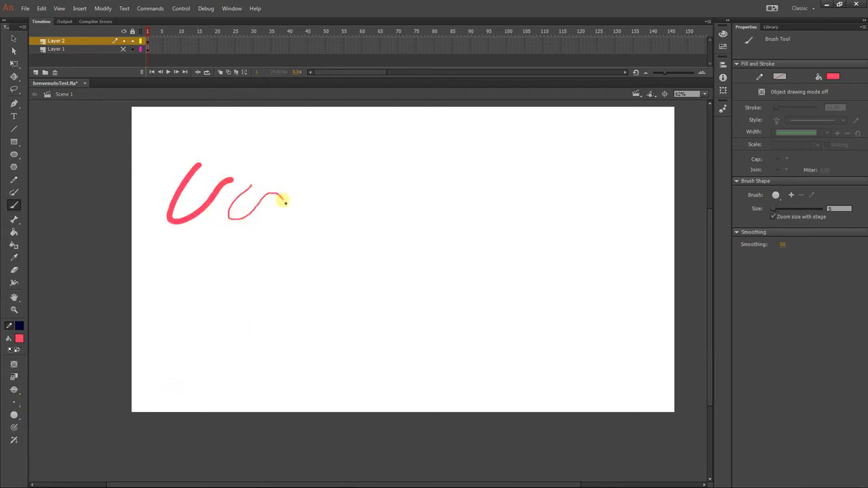
- Draw a large zigzag pink stroke in the upper middle of the stage with a slanted brush shape at size 20
left_click(15, 414)
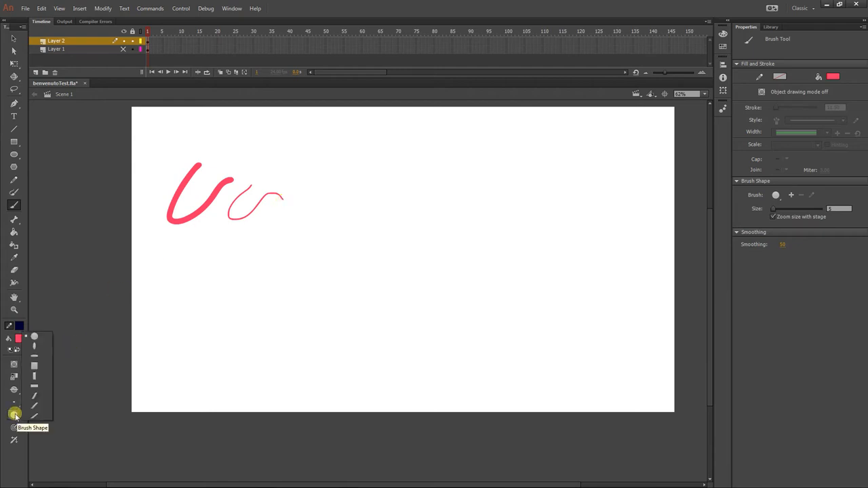
left_click(34, 404)
left_click(15, 402)
left_click(41, 461)
left_click(15, 403)
left_click(34, 461)
mouse_move(330, 163)
left_mouse_down()
mouse_move(364, 185)
mouse_move(369, 223)
mouse_move(383, 244)
mouse_move(516, 159)
left_mouse_up()
- Draw a wavy pink stroke beside the large zigzag with the flat horizontal oval brush shape
left_click(14, 415)
left_click(34, 355)
mouse_move(466, 239)
left_mouse_down()
mouse_move(479, 239)
mouse_move(519, 290)
mouse_move(626, 260)
left_mouse_up()
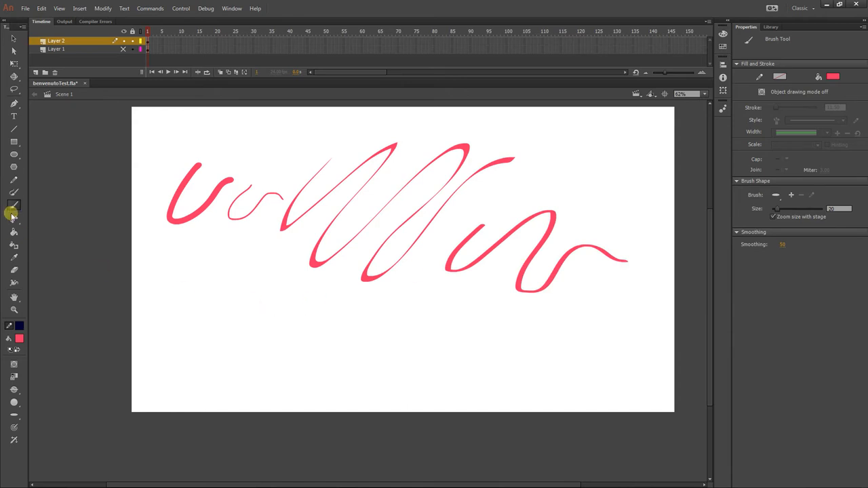
- Draw a W-shaped navy line in the lower-left corner of the stage with the Pencil tool in Straighten mode
left_click(13, 179)
left_click(13, 376)
left_click(31, 375)
mouse_move(135, 306)
left_mouse_down()
mouse_move(159, 378)
mouse_move(194, 320)
mouse_move(214, 376)
mouse_move(243, 322)
left_mouse_up()
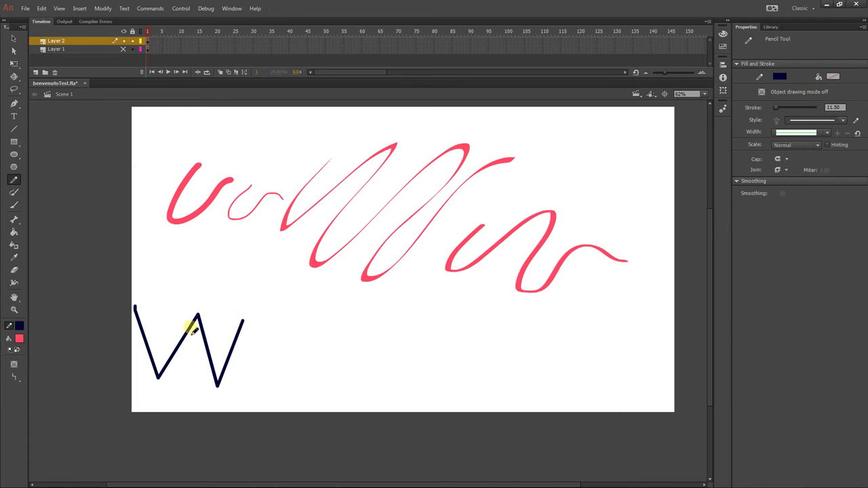
- Display the anchor points of the W-shaped pencil line with the Subselection tool
left_click(13, 50)
double_click(186, 333)
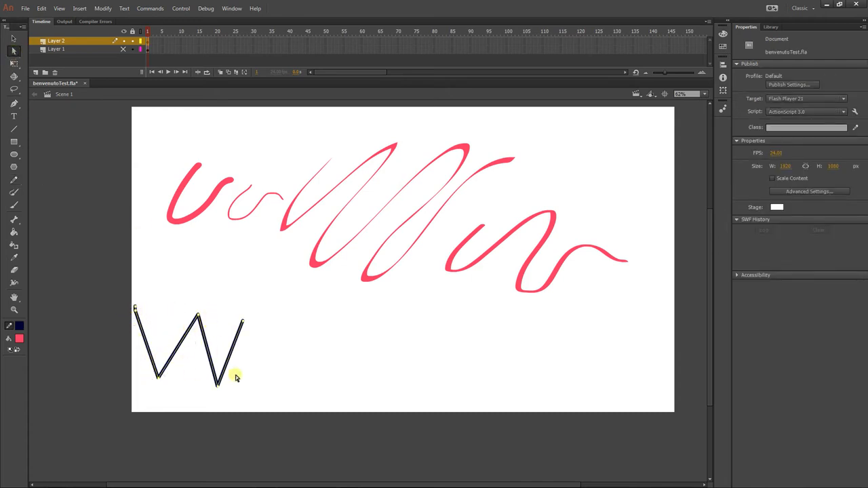
left_click(13, 38)
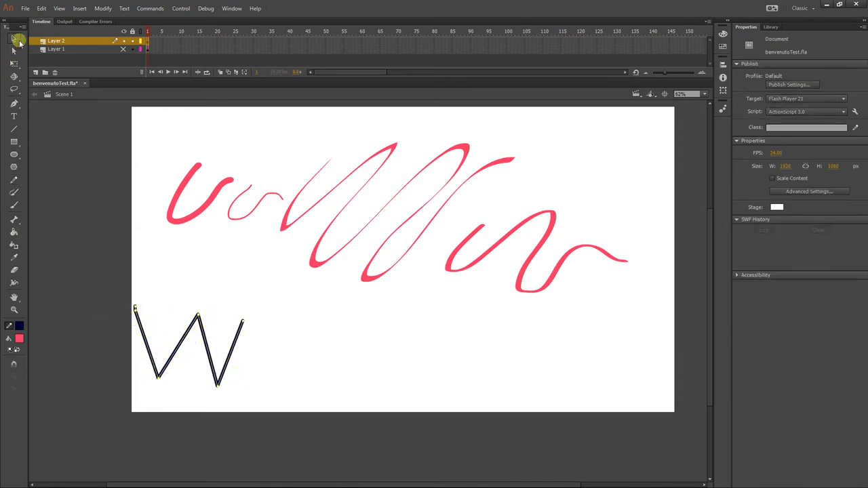
- Draw a wavy navy line with the Pencil in Smooth mode at smoothing 50, and a shorter one below it with lower smoothing
left_click(14, 180)
left_click(13, 375)
left_click(34, 385)
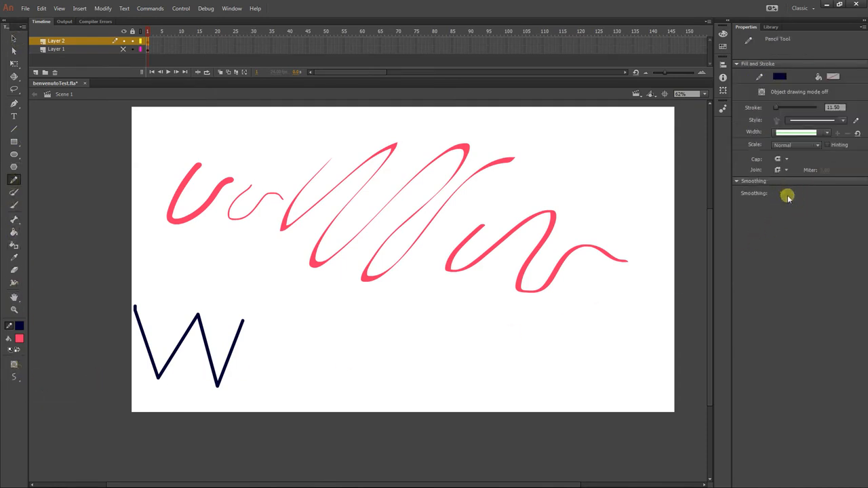
mouse_move(317, 346)
left_mouse_down()
mouse_move(382, 315)
mouse_move(418, 345)
mouse_move(475, 350)
mouse_move(588, 329)
left_mouse_up()
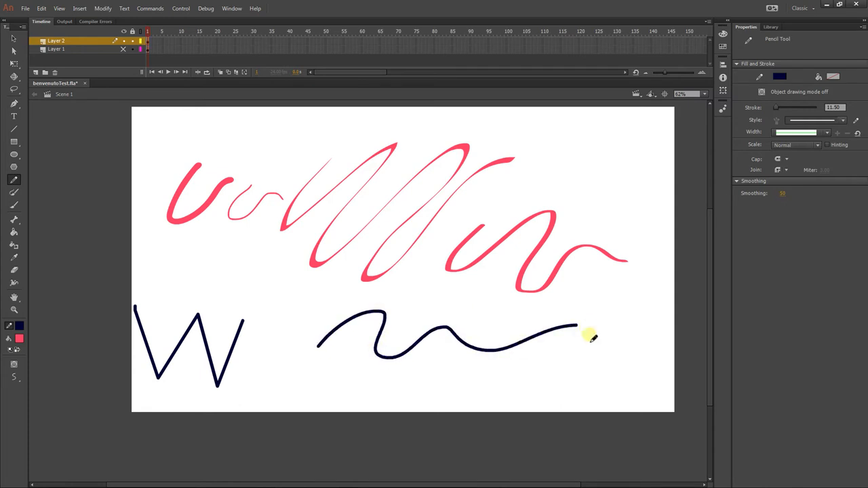
left_click_drag(786, 194, 760, 192)
left_click_drag(329, 371, 518, 372)
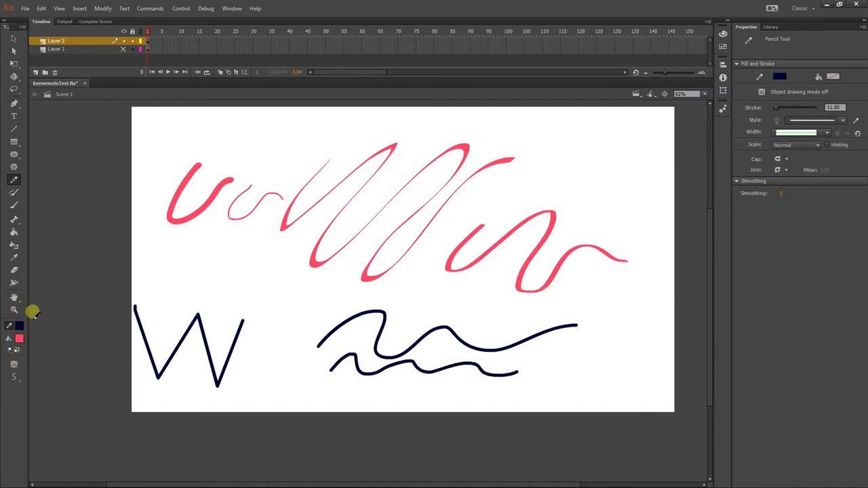
- Display the anchor points of the upper wavy pencil line with the Subselection tool
left_click(14, 50)
left_click(383, 316)
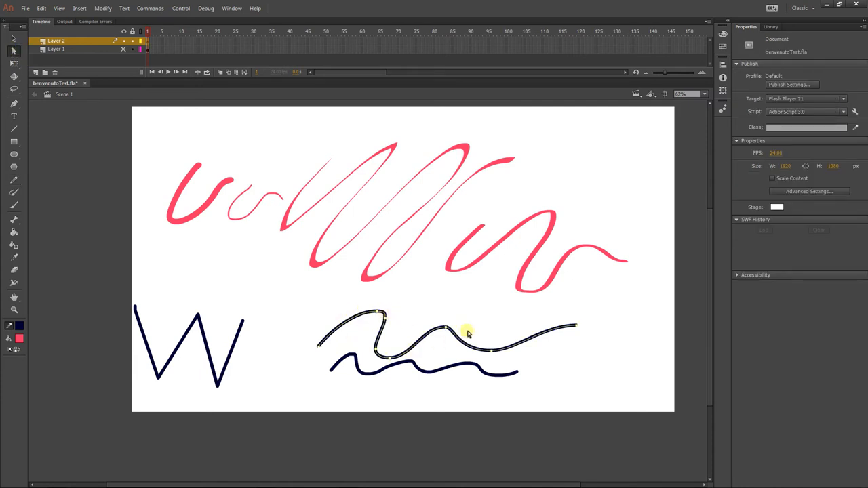
- Display the anchor points of the lower wavy pencil line with the Subselection tool
left_click(465, 362)
left_click(465, 367)
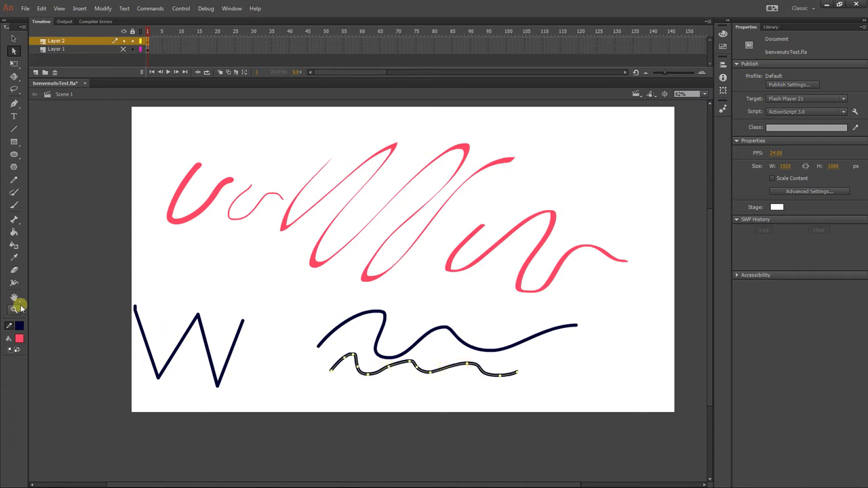
- Draw a winding navy pencil line in the stage's upper-right corner and display its anchor points with the Subselection tool
left_click(13, 179)
mouse_move(526, 132)
left_mouse_down()
mouse_move(551, 133)
mouse_move(542, 170)
mouse_move(606, 169)
mouse_move(647, 211)
left_mouse_up()
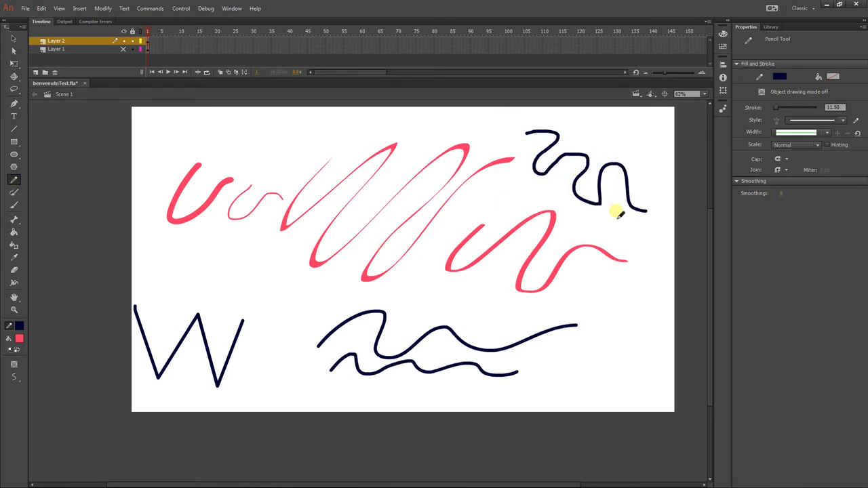
left_click(13, 51)
left_click(619, 166)
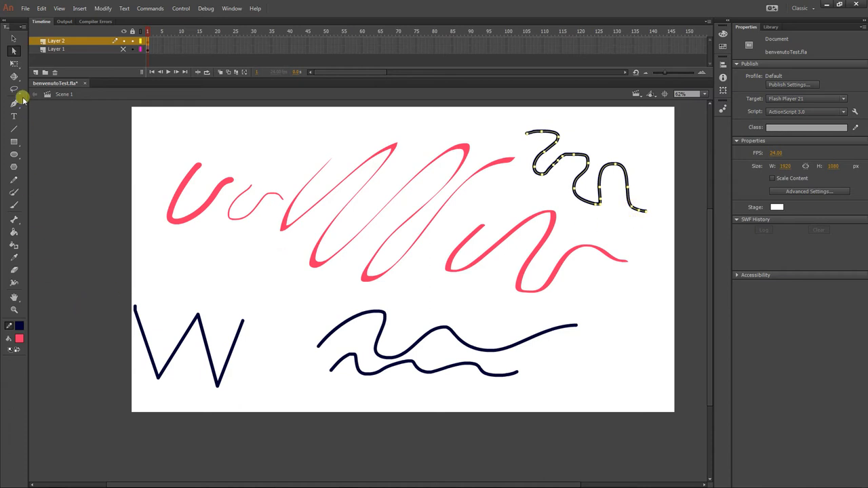
- With object drawing off and the Pencil in Ink mode, draw a wavy navy line near the stage's upper edge and display its anchor points
left_click(14, 179)
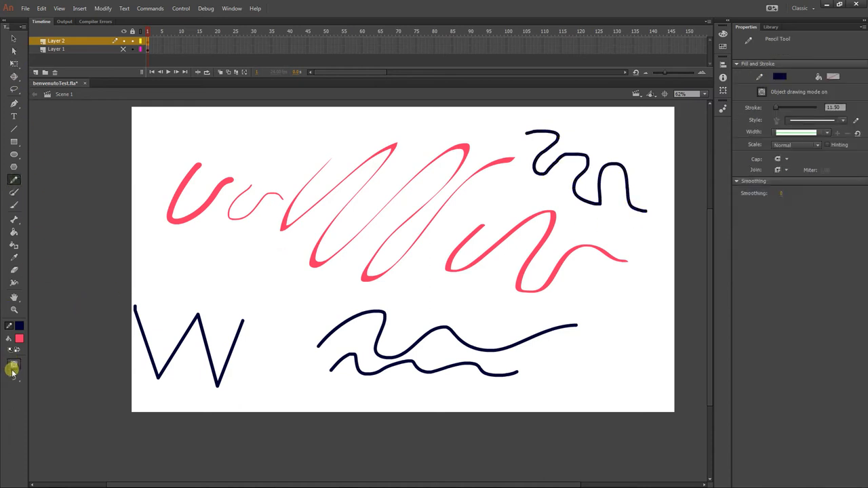
left_click(13, 365)
left_click(14, 377)
left_click(42, 398)
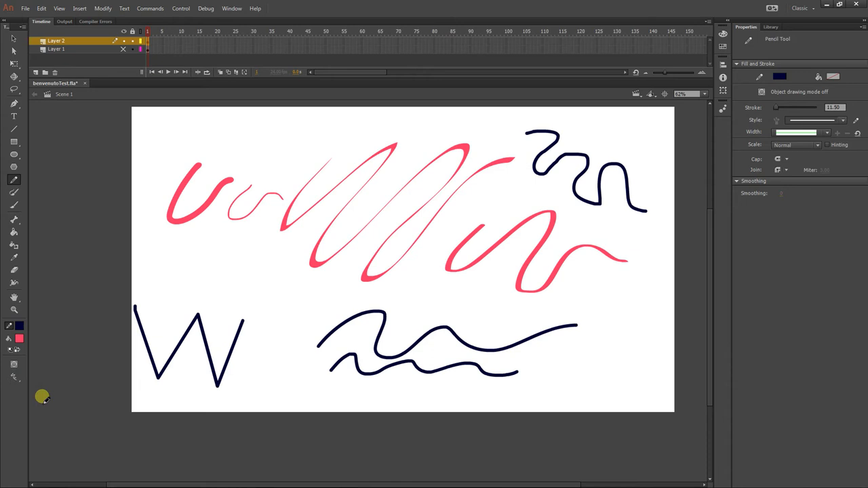
mouse_move(224, 126)
left_mouse_down()
mouse_move(242, 151)
mouse_move(268, 143)
mouse_move(281, 161)
mouse_move(400, 131)
left_mouse_up()
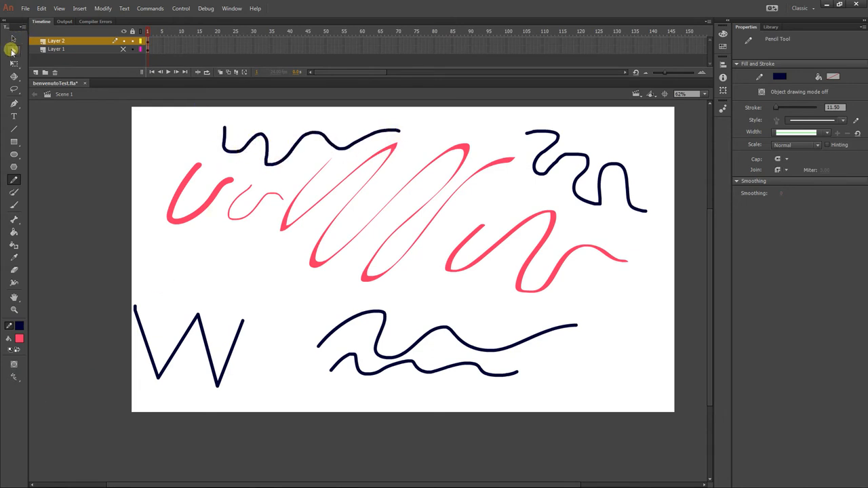
left_click(14, 50)
left_click(299, 141)
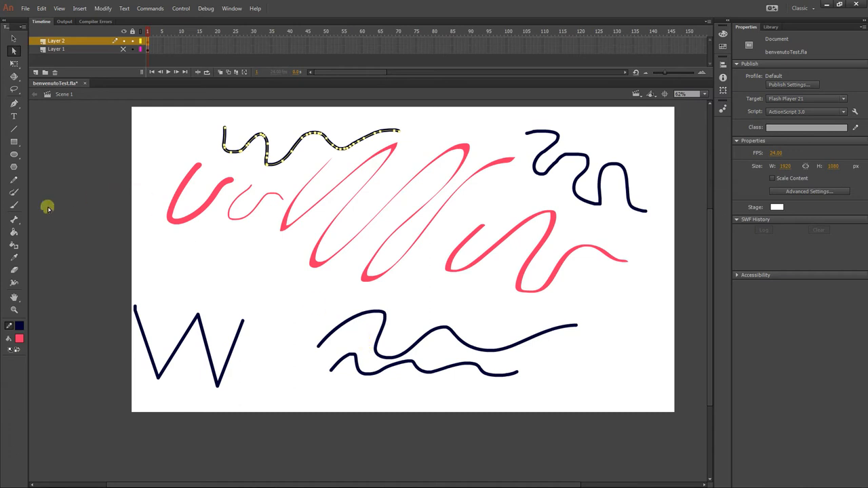
- Recolor the wavy Ink-mode line near the stage's upper edge to a muted grey-blue stroke
left_click(14, 179)
left_click(20, 339)
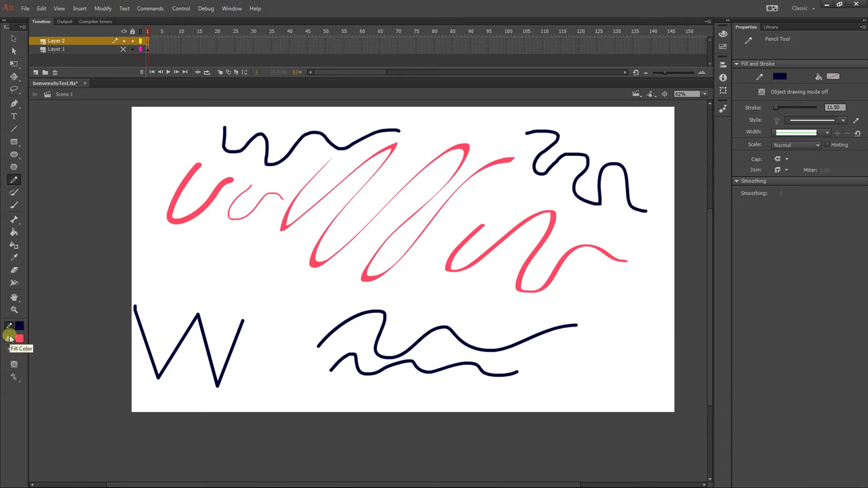
left_click(13, 38)
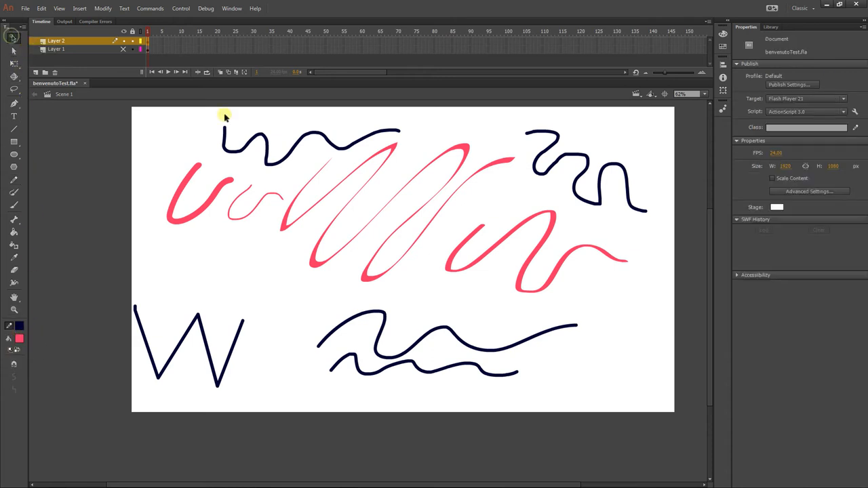
left_click(290, 148)
left_click(779, 116)
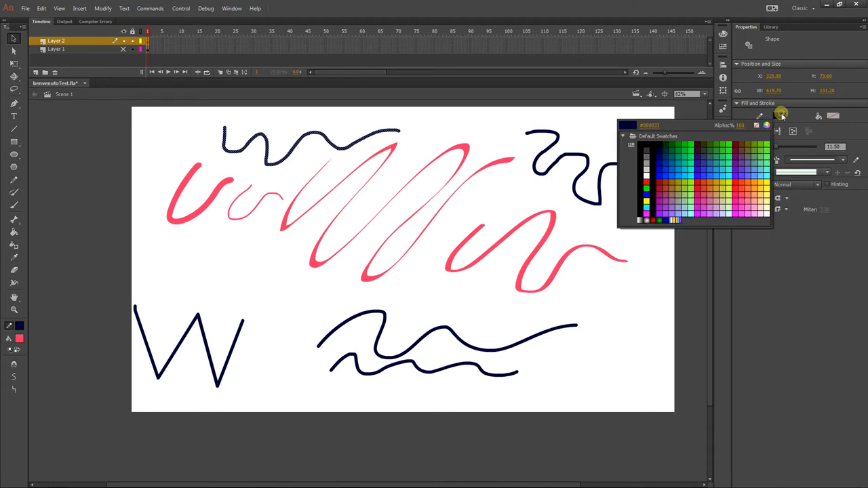
left_click(756, 167)
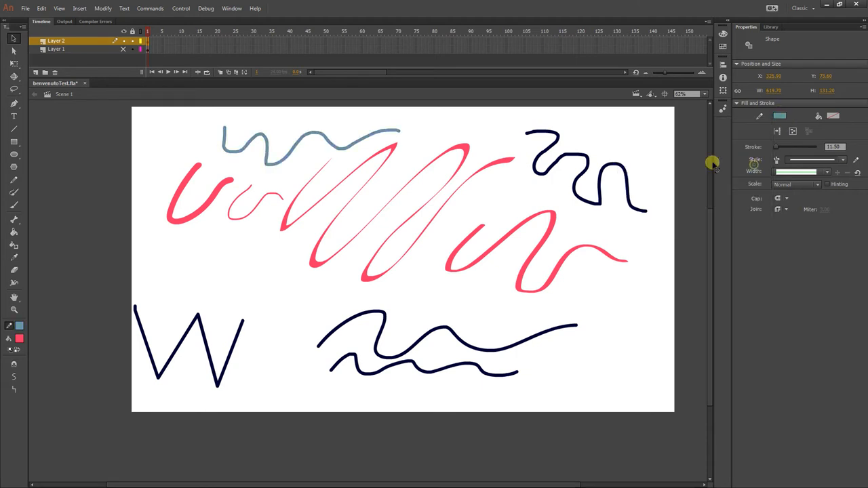
- Recolor the middle segment of the upper-right pencil line purple and its first segment red
left_click(558, 167)
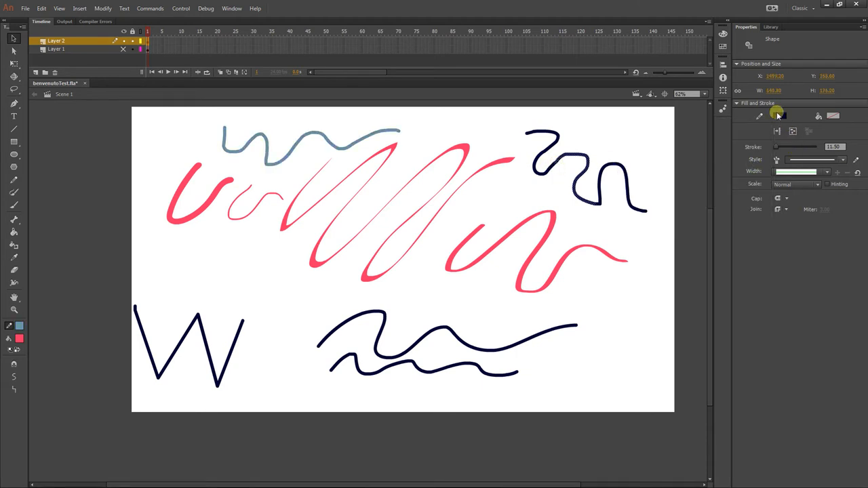
left_click(778, 116)
left_click(736, 159)
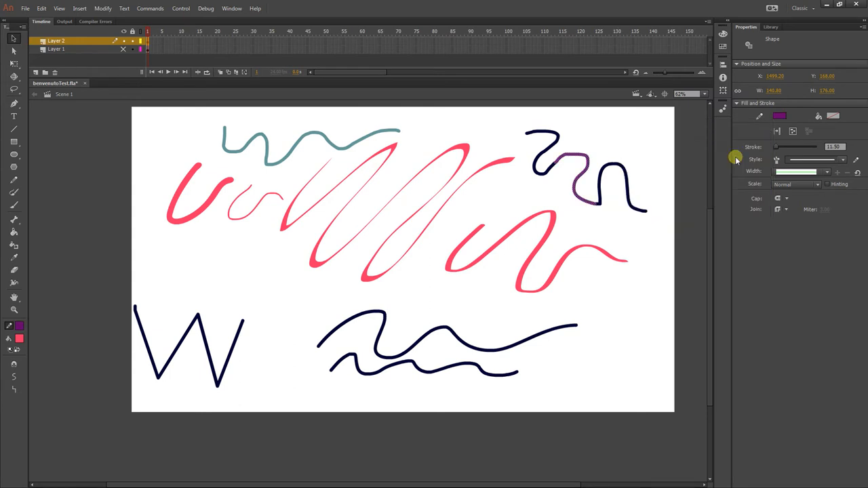
left_click(534, 134)
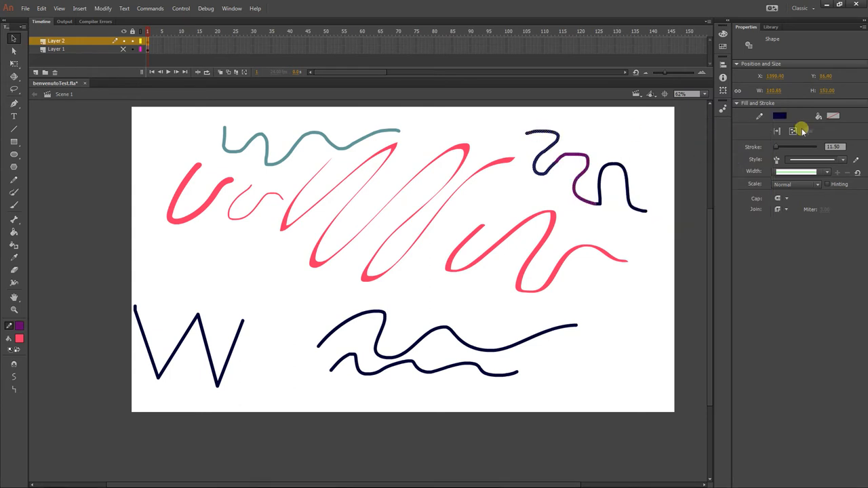
left_click(783, 116)
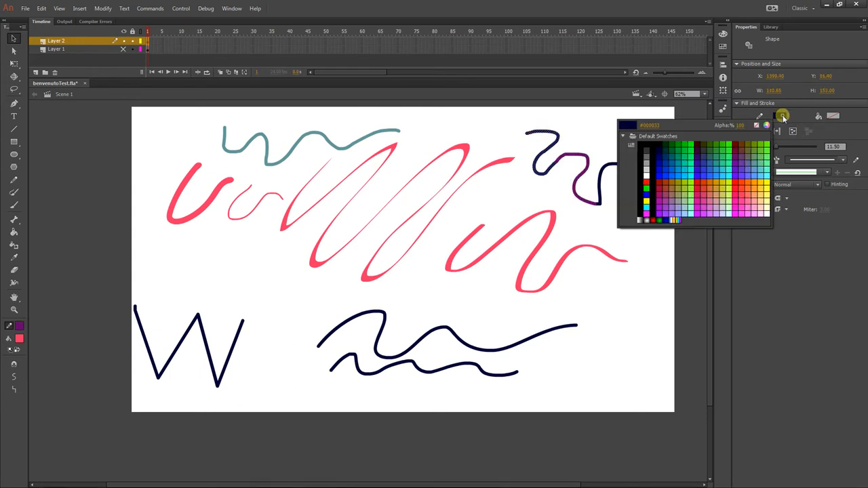
left_click(734, 193)
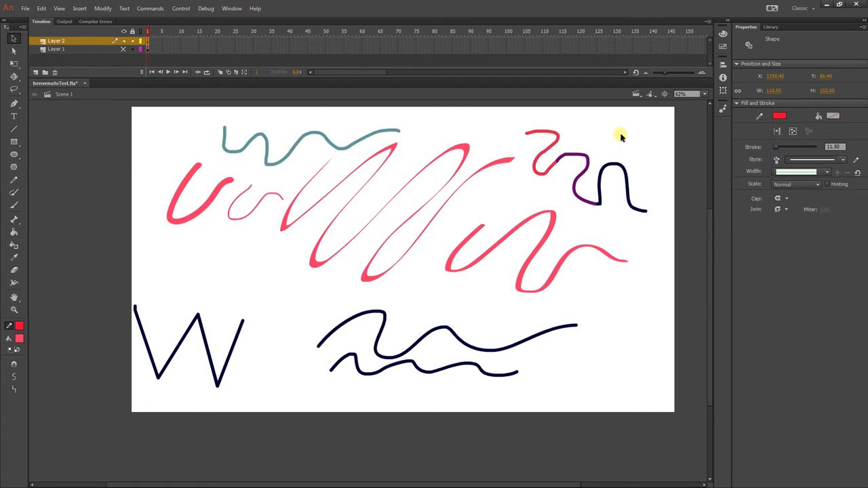
- Select the entire upper-right pencil line and increase its stroke size to 15.70
mouse_move(518, 119)
left_mouse_down()
mouse_move(589, 145)
mouse_move(671, 219)
mouse_move(673, 201)
left_mouse_up()
left_click(602, 205)
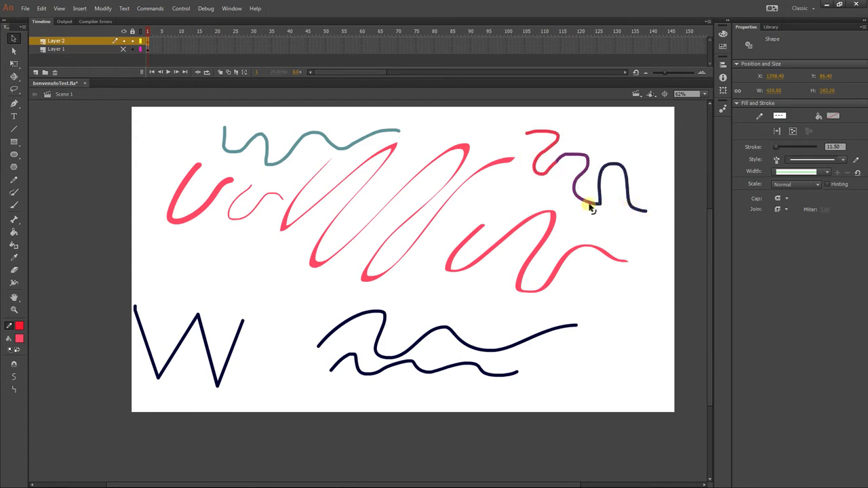
mouse_move(777, 146)
left_mouse_down()
mouse_move(784, 153)
mouse_move(775, 149)
left_mouse_up()
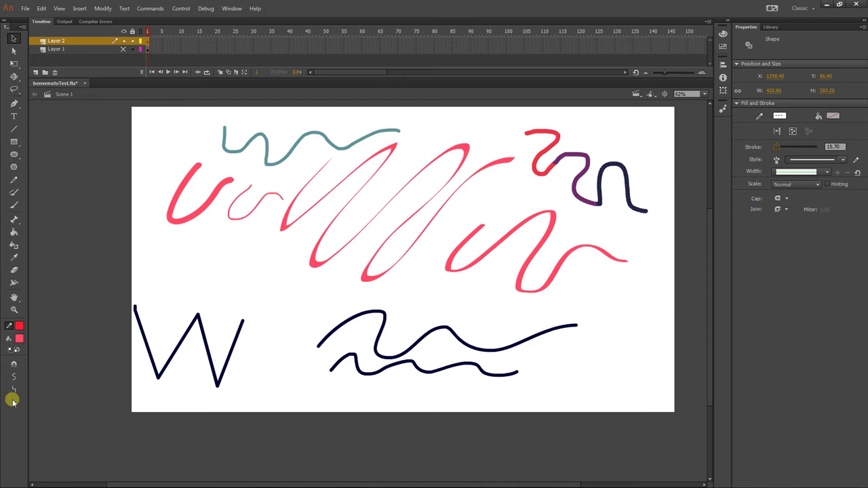
- Select the large pink zigzag brush stroke to examine its fill and stroke properties
left_click(467, 150)
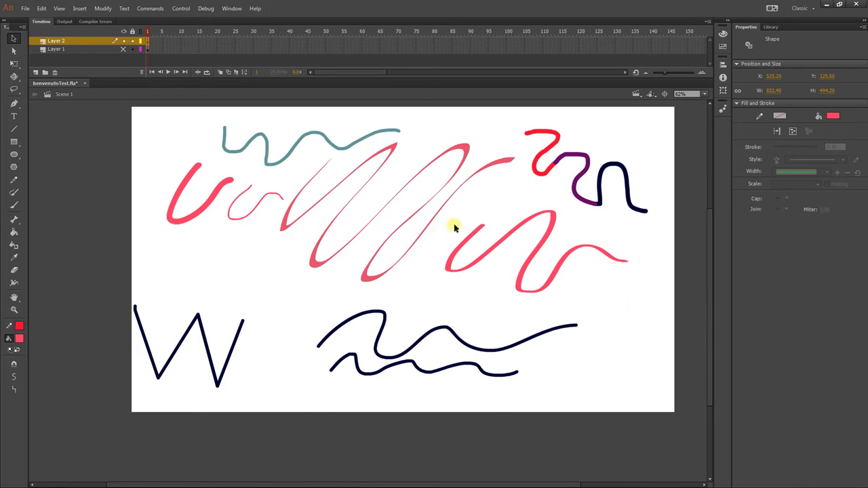
left_click(14, 210)
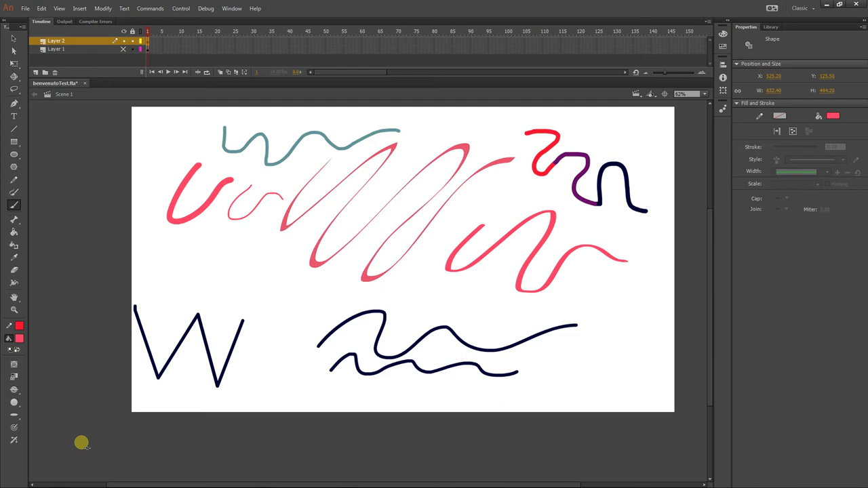
key("v")
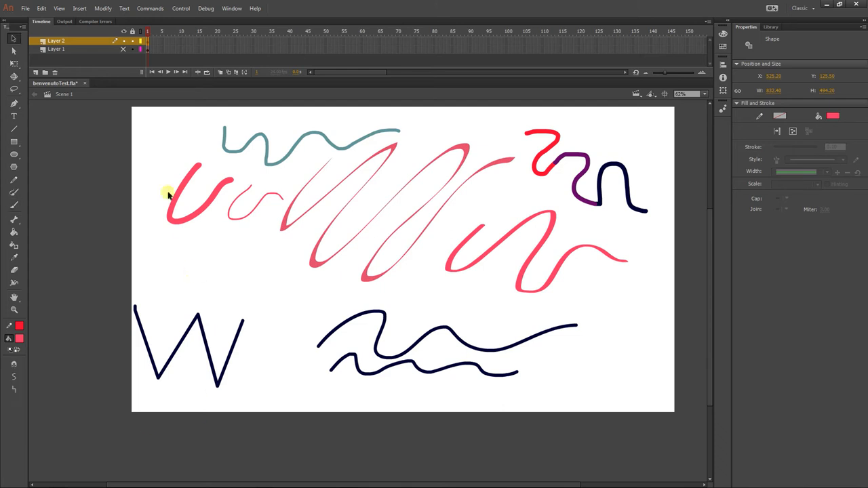
- Select all the lines and brush strokes on the stage and delete them
mouse_move(110, 105)
left_mouse_down()
mouse_move(515, 314)
mouse_move(692, 420)
left_mouse_up()
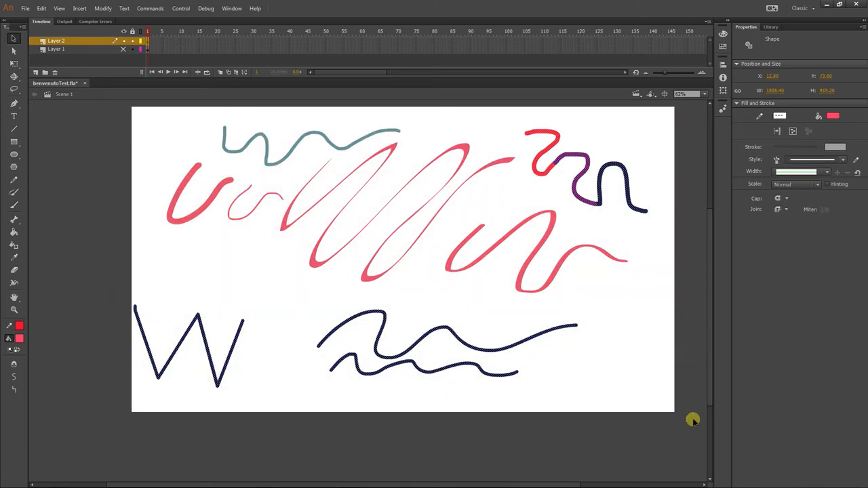
key("Delete")
left_click_drag(425, 337, 372, 359)
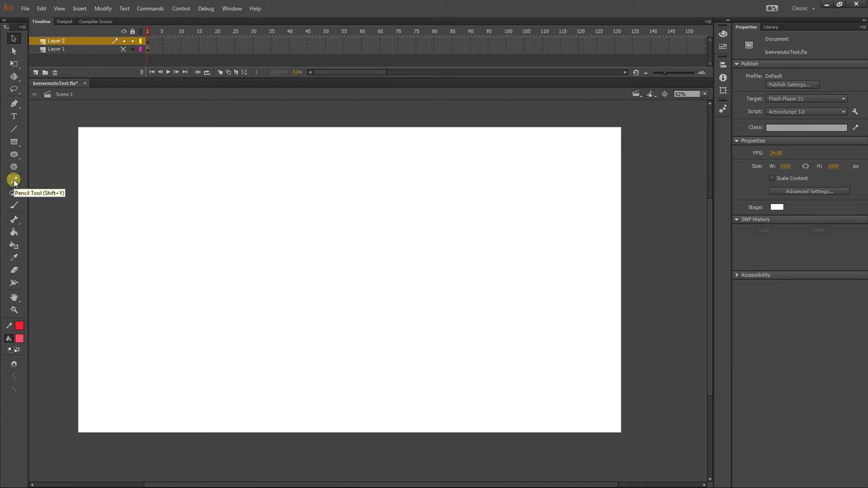
- Draw a rectangle about 589 × 371 px near the stage's center with a bright green fill and no stroke
left_click(14, 141)
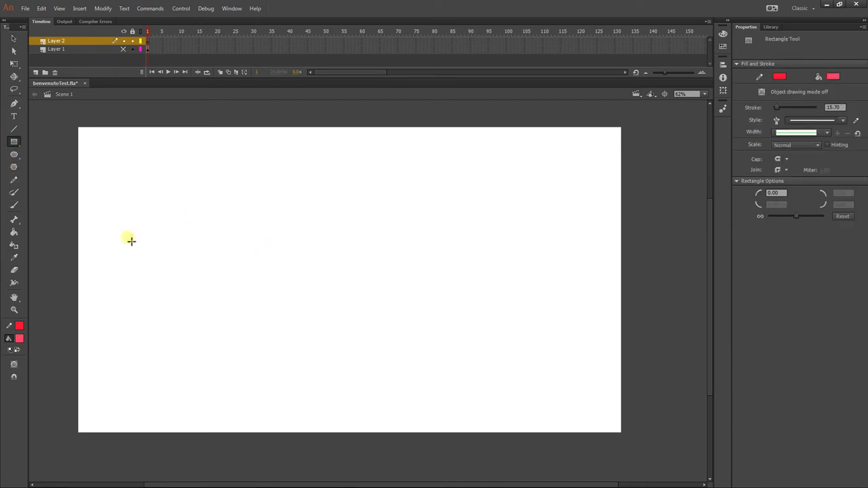
left_click(22, 338)
left_click(139, 373)
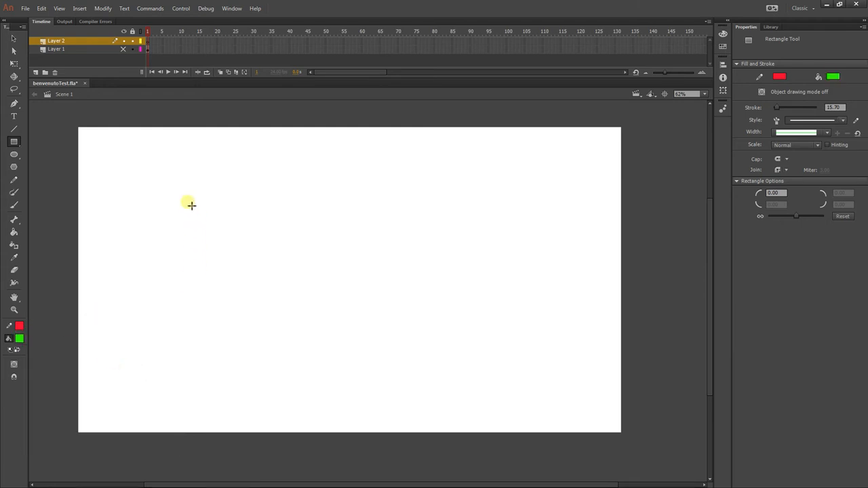
left_click(19, 326)
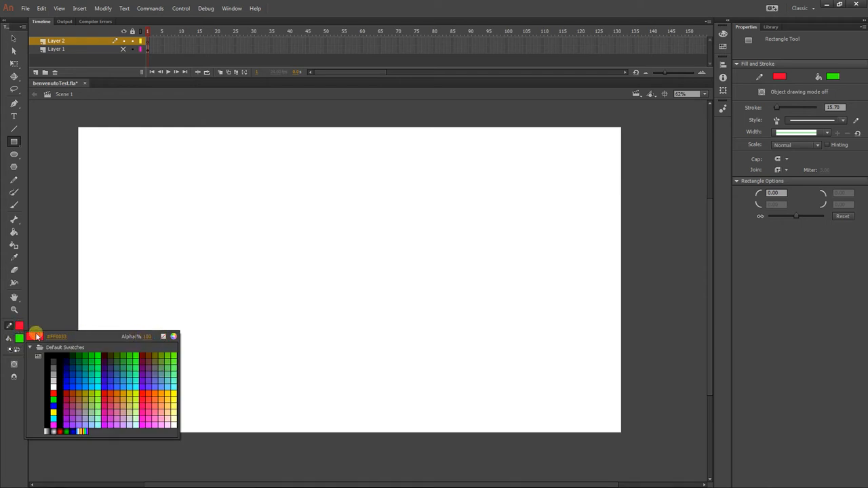
left_click(162, 337)
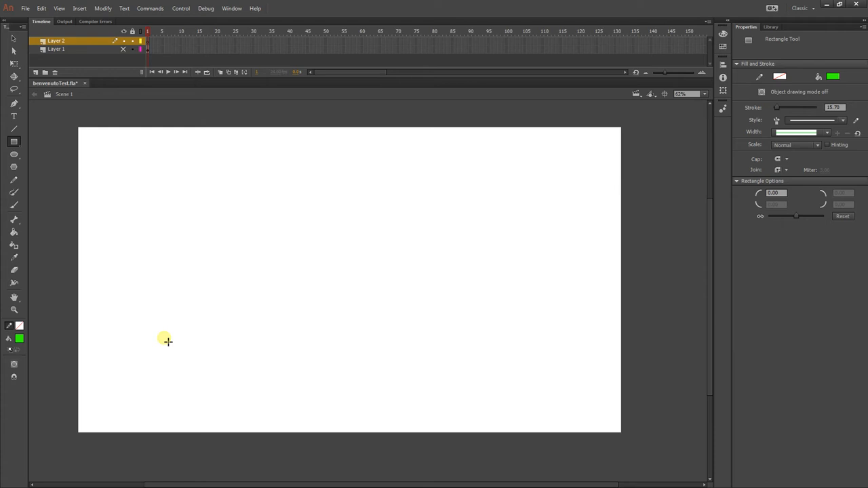
left_click_drag(240, 190, 406, 295)
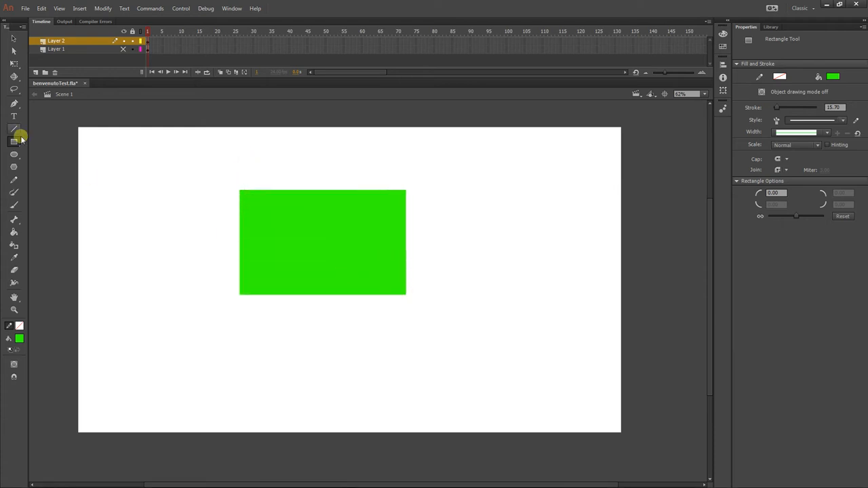
- Select the green rectangle to examine its fill and stroke properties, and clear the selection
left_click(14, 38)
left_click(265, 216)
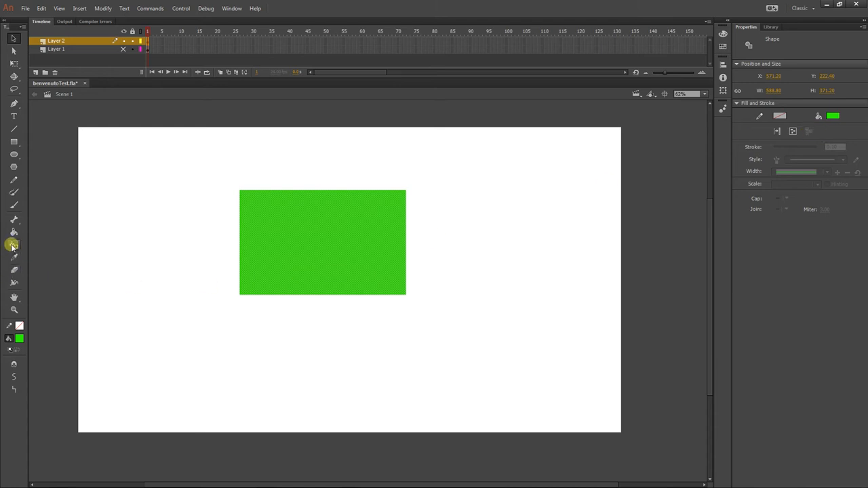
left_click(122, 226)
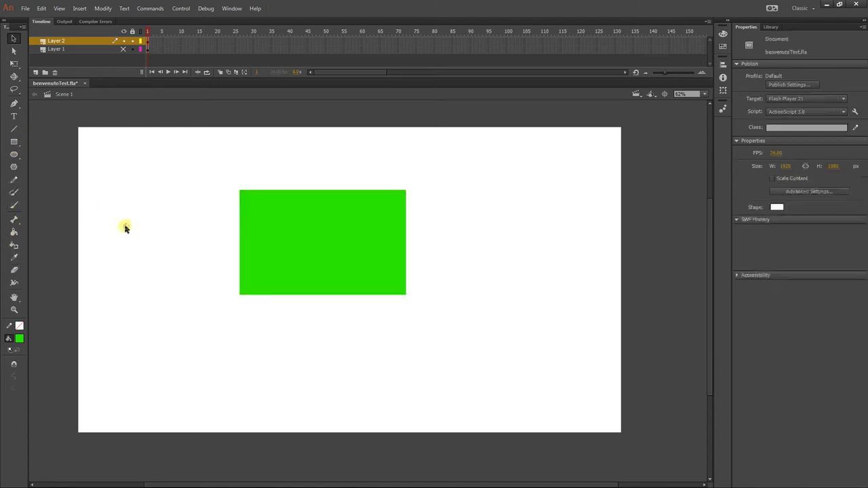
- Draw a rectangle about 794 × 288 px with a navy stroke and no fill in the lower-left area, and select its whole outline
left_click(13, 144)
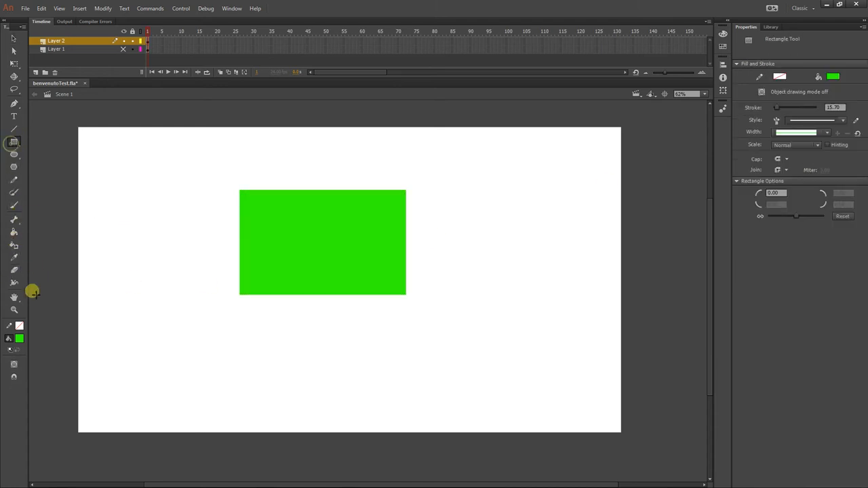
left_click(19, 338)
left_click(162, 349)
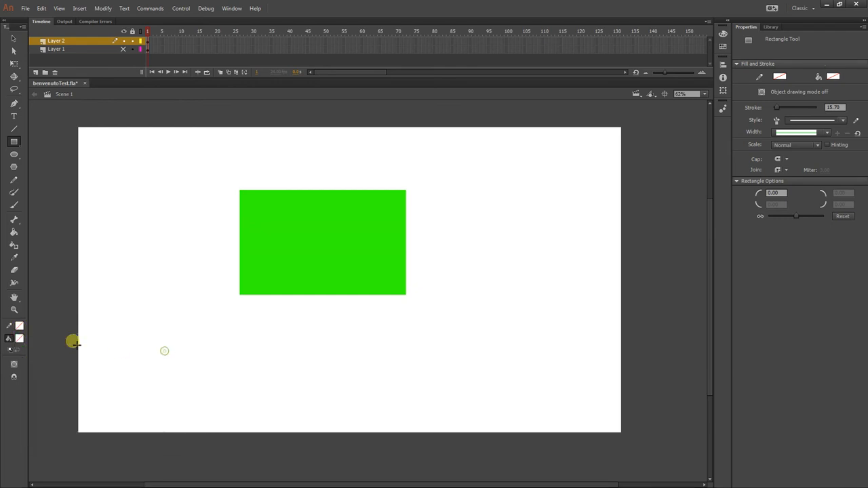
left_click(21, 328)
left_click(65, 358)
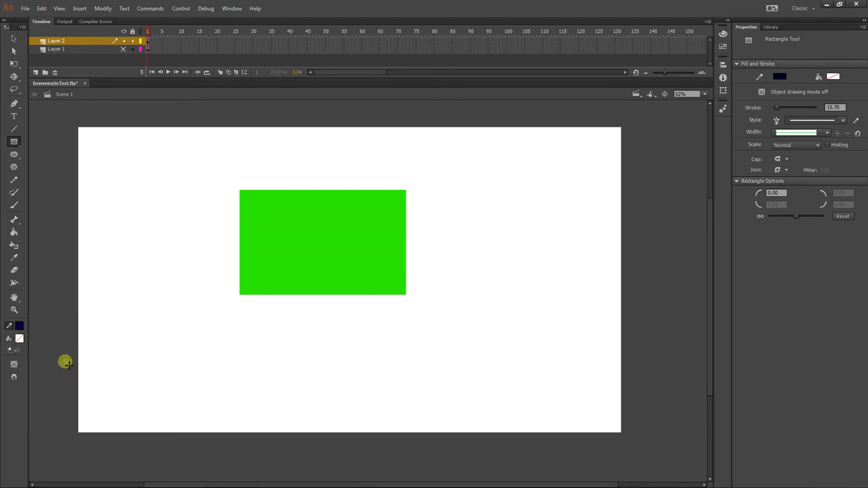
left_click_drag(113, 340, 335, 420)
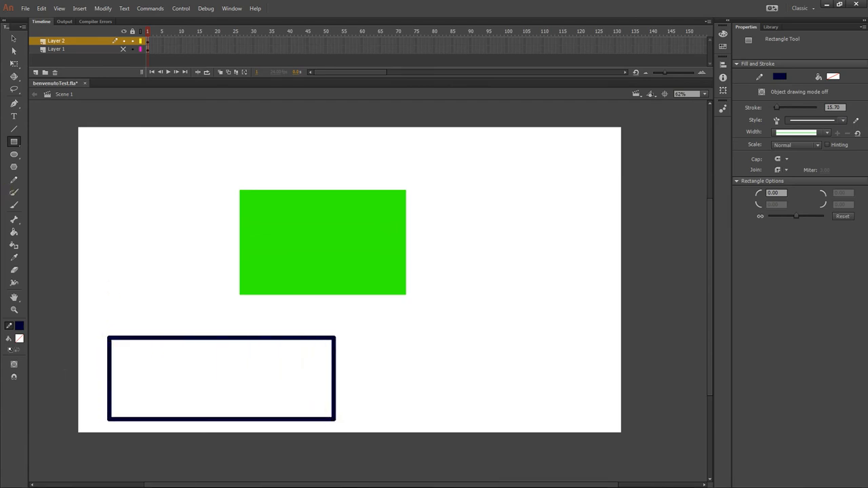
left_click(11, 39)
double_click(152, 337)
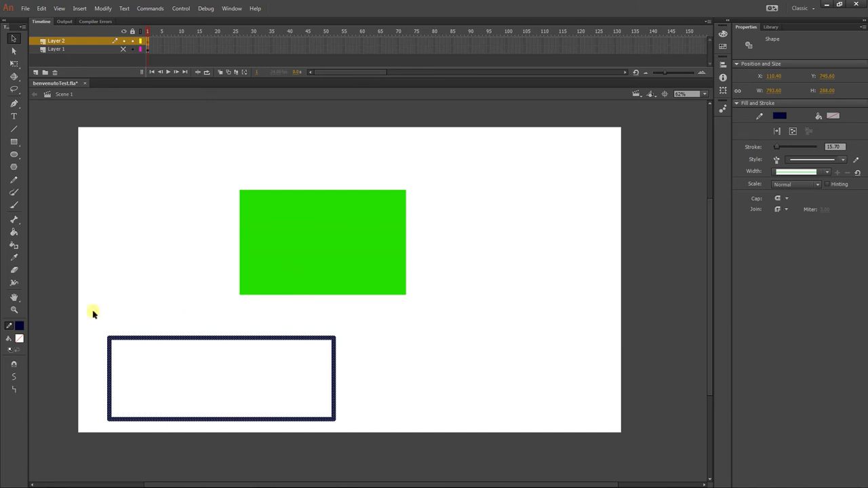
- Fill the navy rectangle outline with the green sampled from the upper rectangle, and give the upper rectangle a navy stroke using the Ink Bottle
left_click(99, 279)
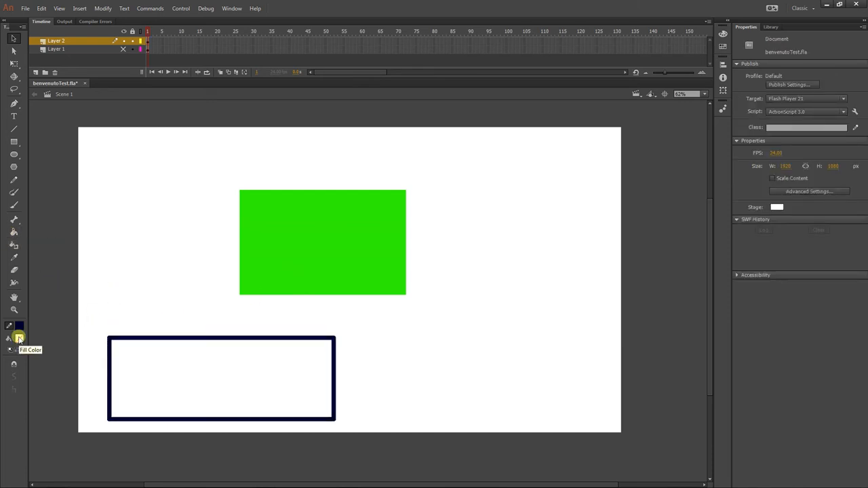
key("i")
left_click(264, 263)
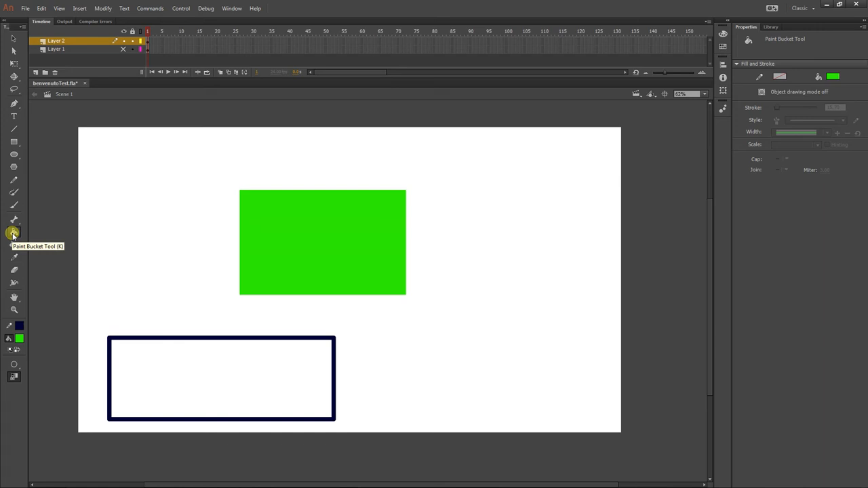
left_click(159, 352)
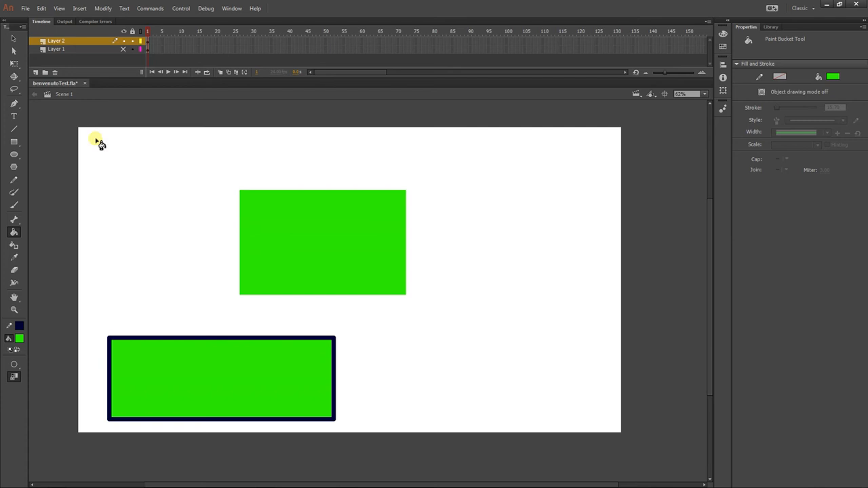
left_click(13, 245)
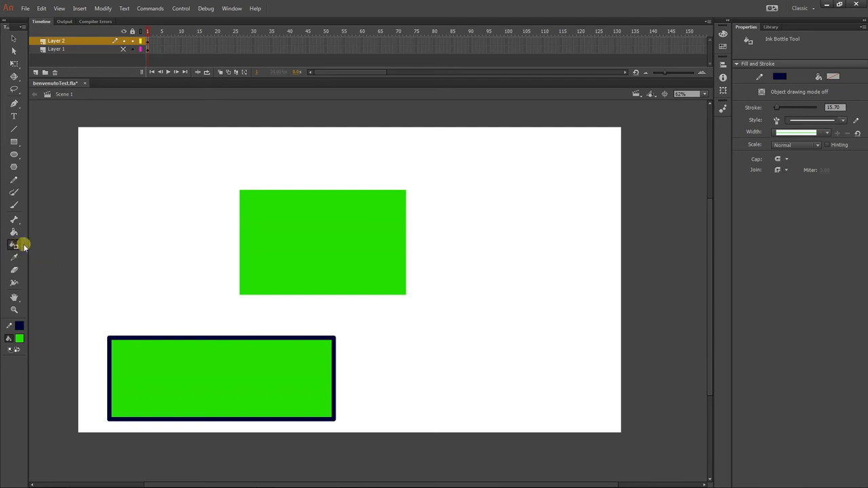
left_click(242, 217)
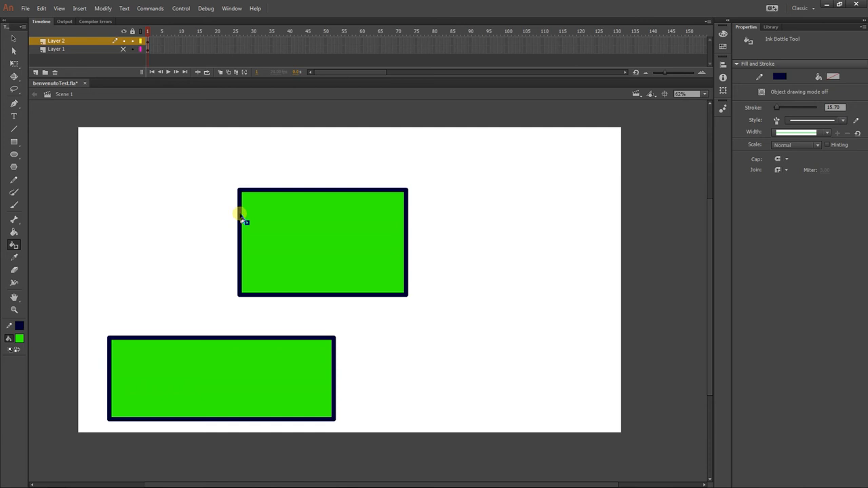
- Select both green rectangles with their navy outlines and delete them from the stage
left_click(10, 38)
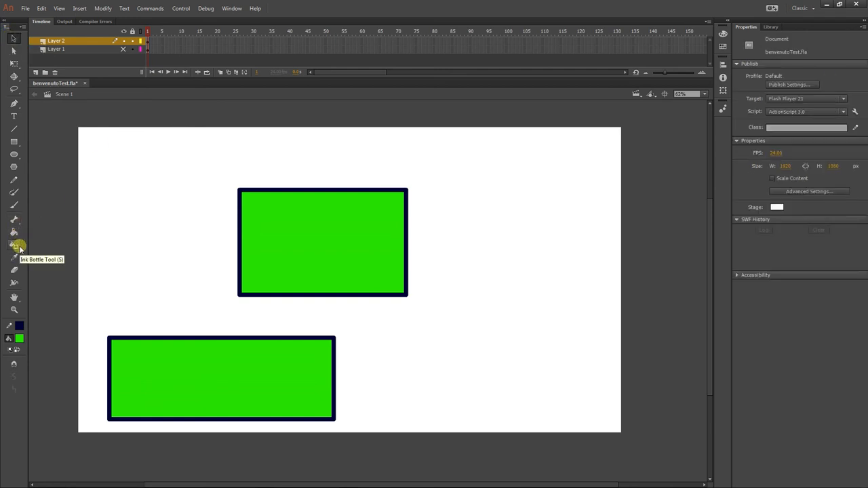
left_click_drag(70, 159, 508, 451)
key("Delete")
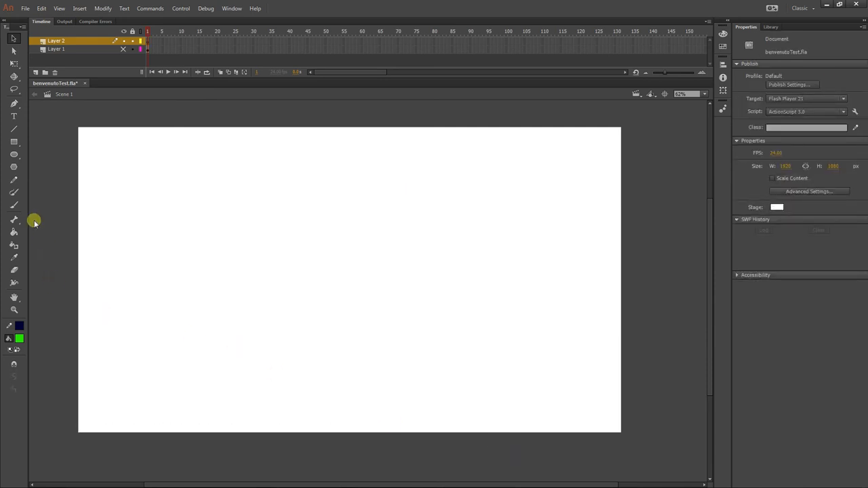
- Draw a navy Pencil loop with crossing ends, about 292 × 226 px with stroke 28.30, in the stage's upper left, and check its path
left_click(14, 179)
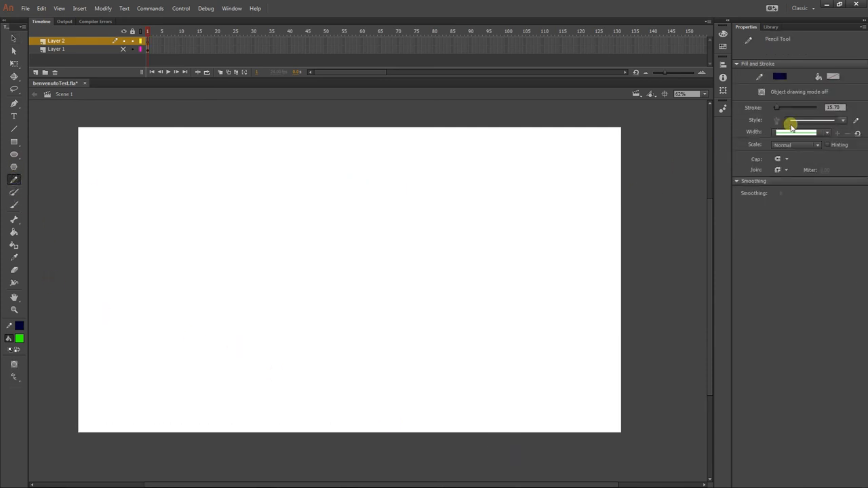
left_click_drag(775, 106, 778, 108)
mouse_move(149, 186)
left_mouse_down()
mouse_move(189, 168)
mouse_move(106, 194)
mouse_move(102, 237)
mouse_move(179, 269)
mouse_move(225, 202)
mouse_move(186, 152)
left_mouse_up()
key("ctrl+z")
mouse_move(191, 182)
left_mouse_down()
mouse_move(132, 238)
mouse_move(196, 220)
mouse_move(197, 178)
left_mouse_up()
key("ctrl+z")
mouse_move(206, 224)
left_mouse_down()
mouse_move(190, 206)
mouse_move(146, 209)
mouse_move(142, 263)
mouse_move(182, 251)
mouse_move(215, 201)
left_mouse_up()
key("v")
left_click(198, 207)
left_click(245, 255)
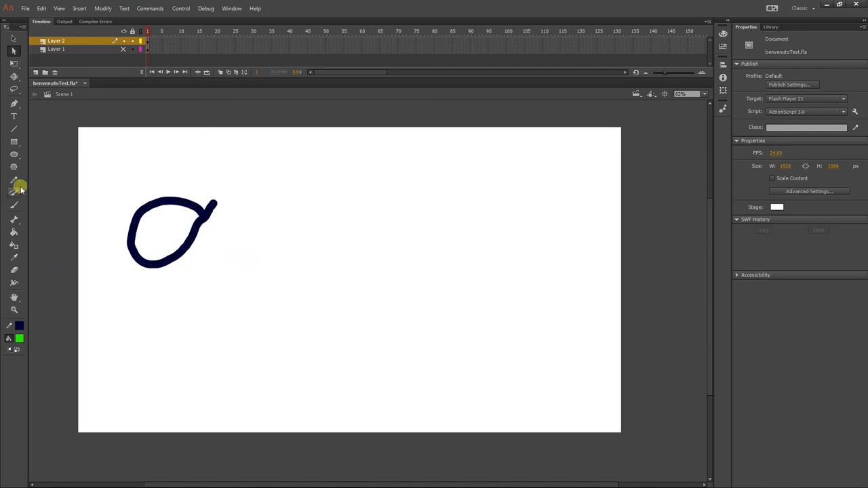
- Switch the Brush to a round tip and paint a large closed green loop right of the stage's center
left_click(13, 209)
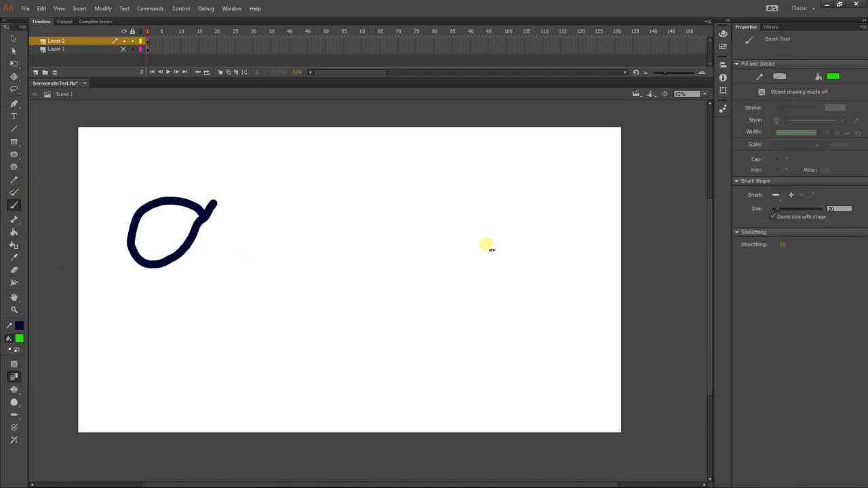
key("ctrl+z")
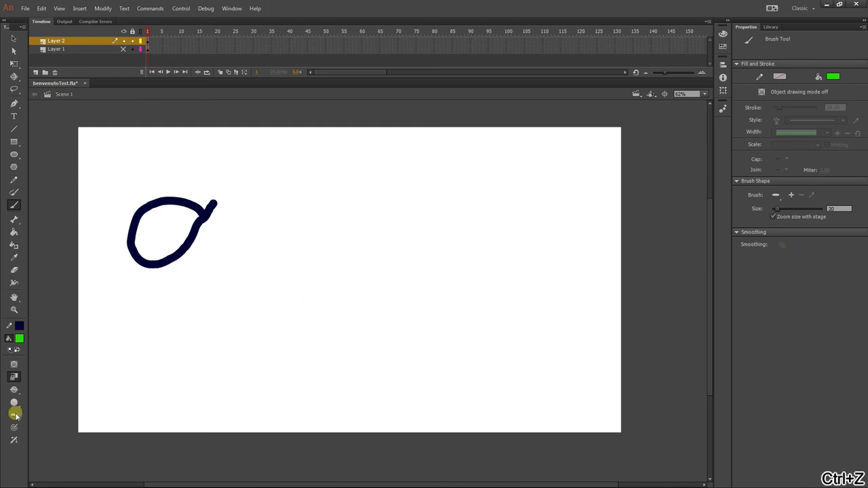
left_click(14, 415)
left_click(35, 337)
mouse_move(484, 266)
left_mouse_down()
mouse_move(359, 267)
mouse_move(370, 351)
mouse_move(484, 311)
mouse_move(487, 268)
left_mouse_up()
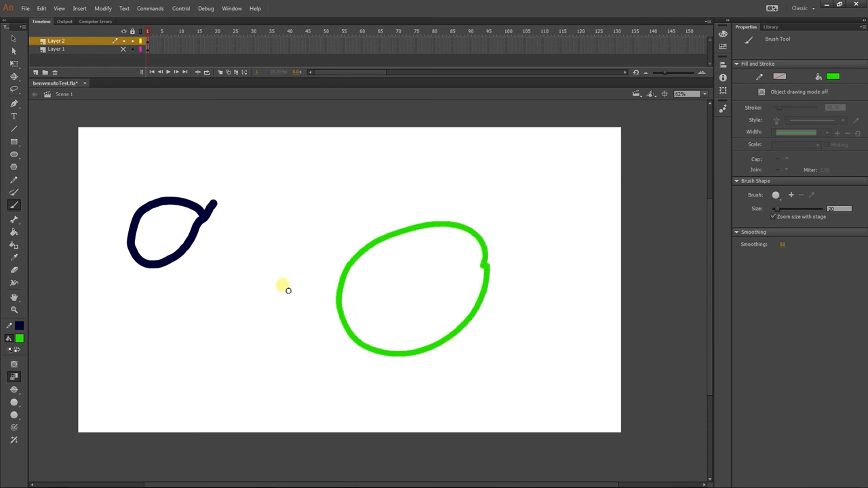
- Set the fill color to dark purple and fill the inside of the green brush loop with the Paint Bucket
key("v")
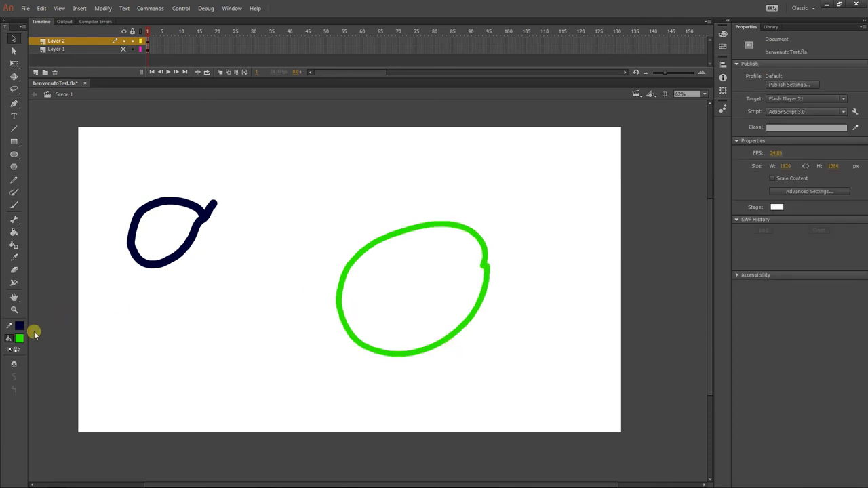
left_click(19, 338)
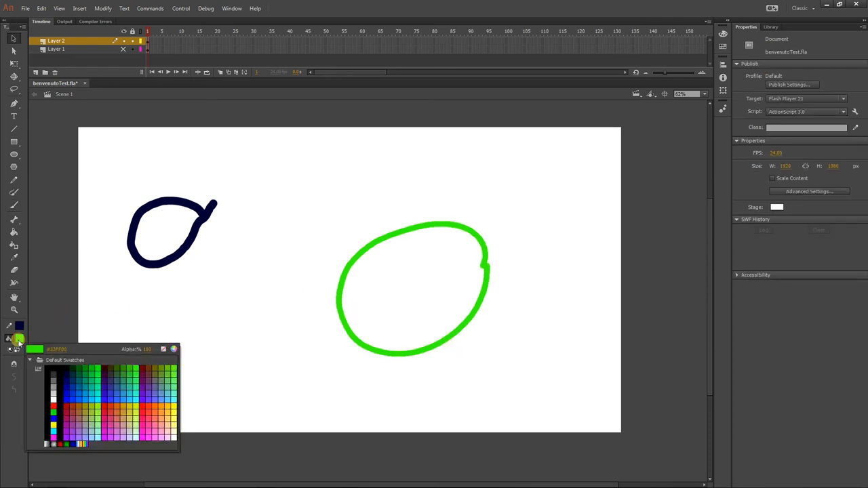
left_click(143, 381)
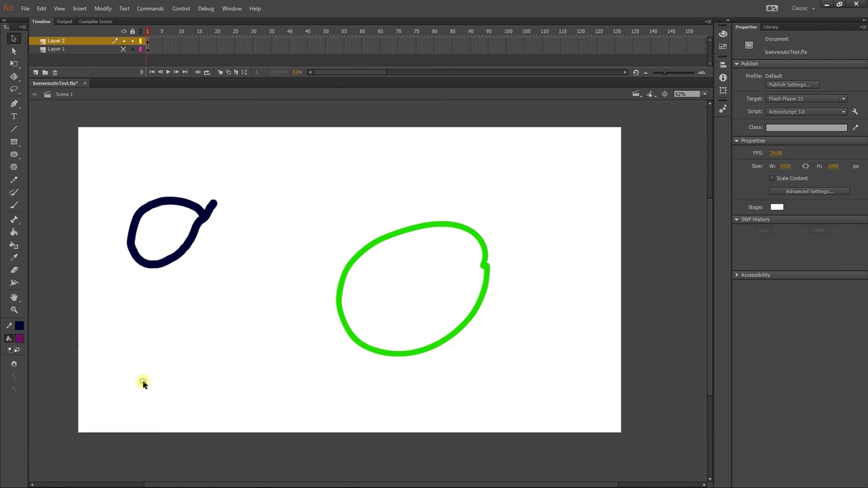
left_click(13, 231)
left_click(405, 263)
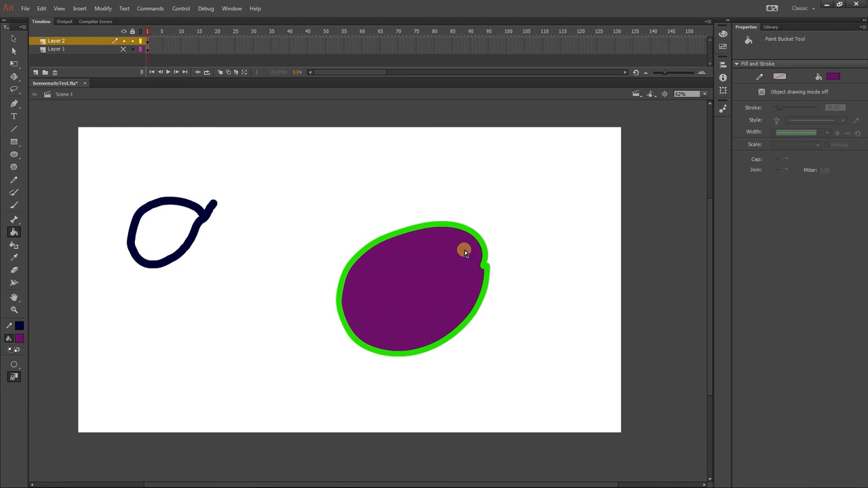
- Undo the purple fill while keeping the green brush loop, and examine the anchor points along the loop's inner edge
key("a")
left_click(482, 270)
key("ctrl+z")
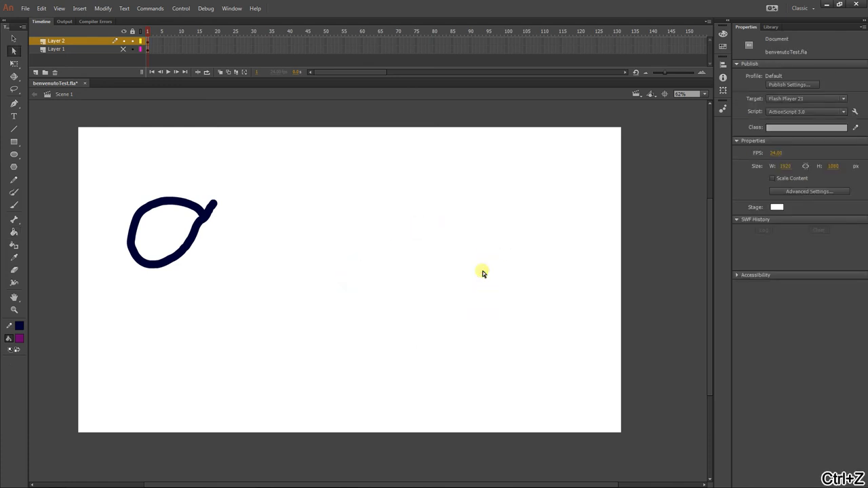
key("ctrl+shift+z")
left_click(41, 8)
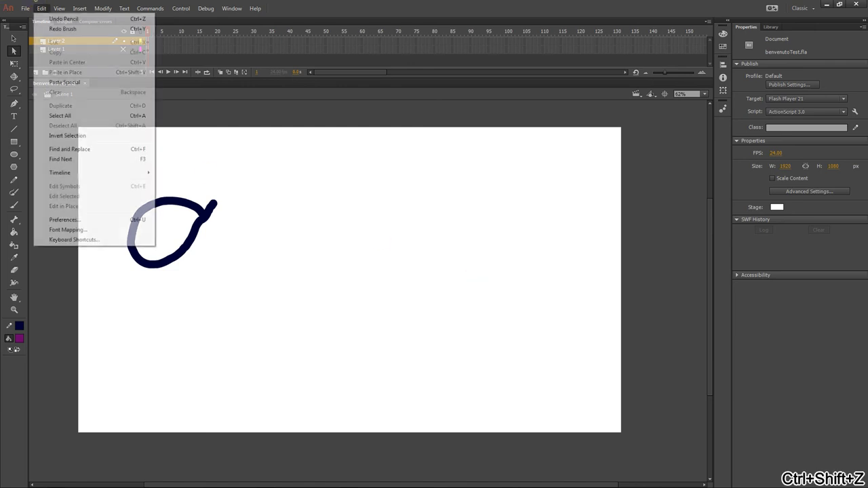
left_click(49, 28)
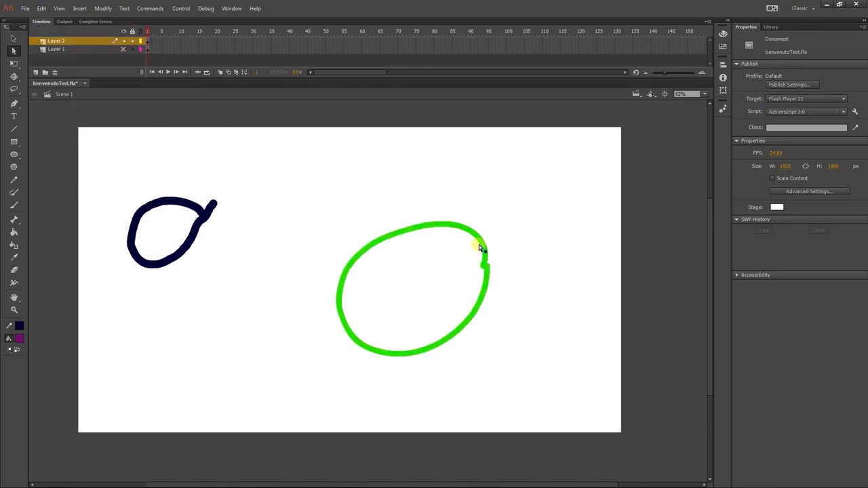
key("ctrl+equal")
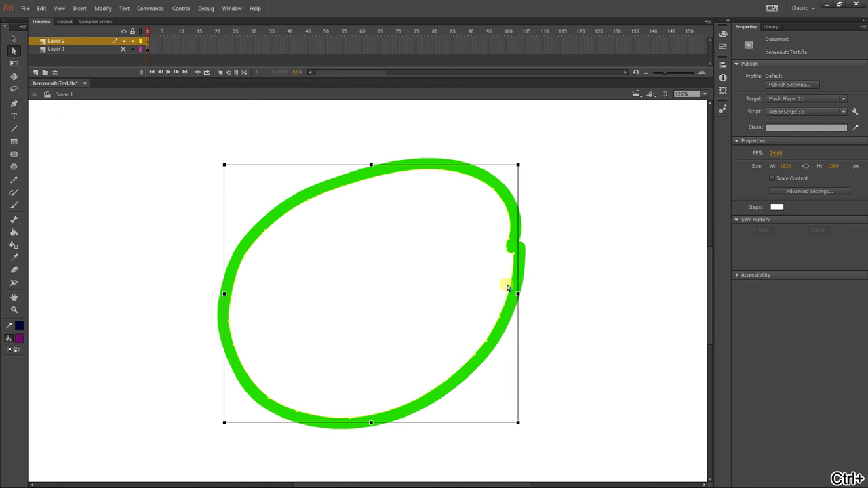
key("ctrl+equal")
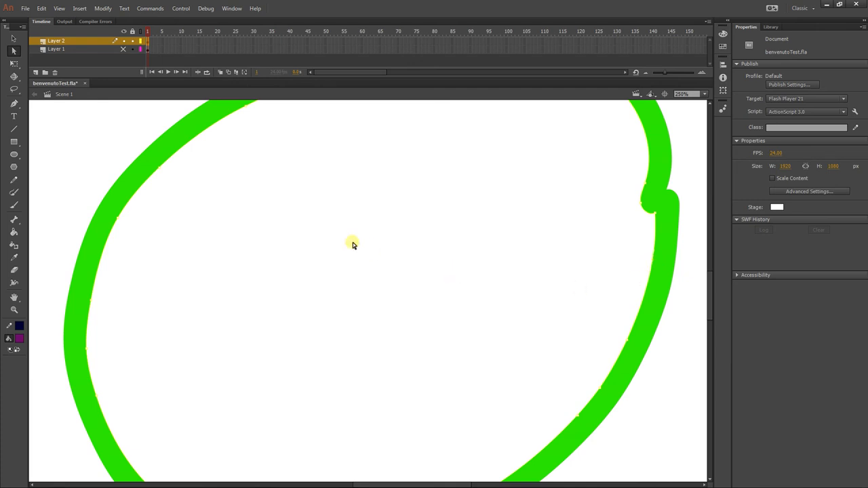
- Fill the green brush loop's interior with purple again, up to its inner edge
key("k")
left_click(282, 231)
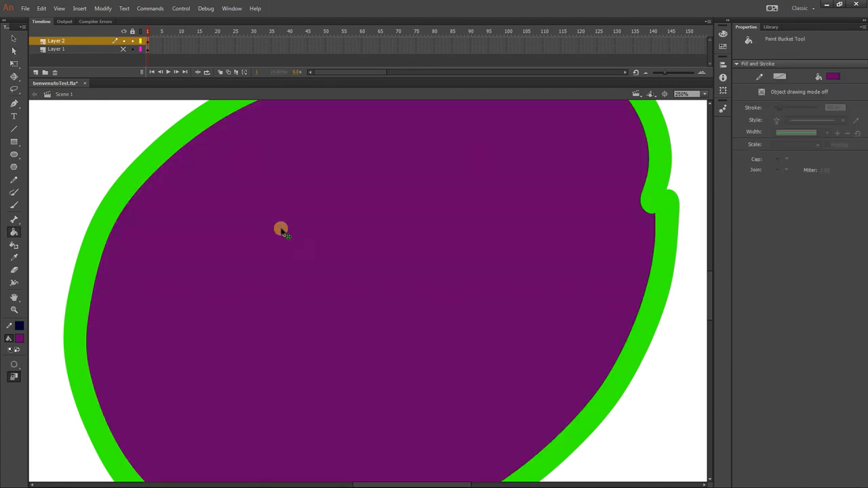
key("ctrl+minus")
key("ctrl+minus")
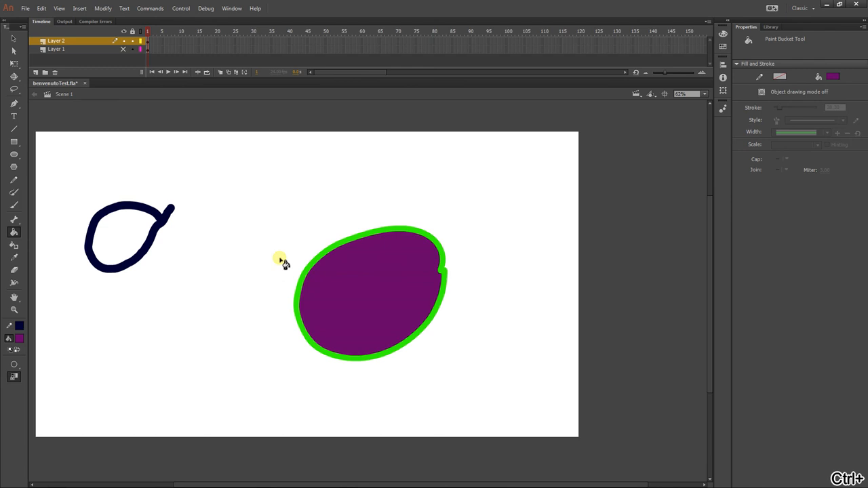
left_click_drag(201, 310, 316, 301)
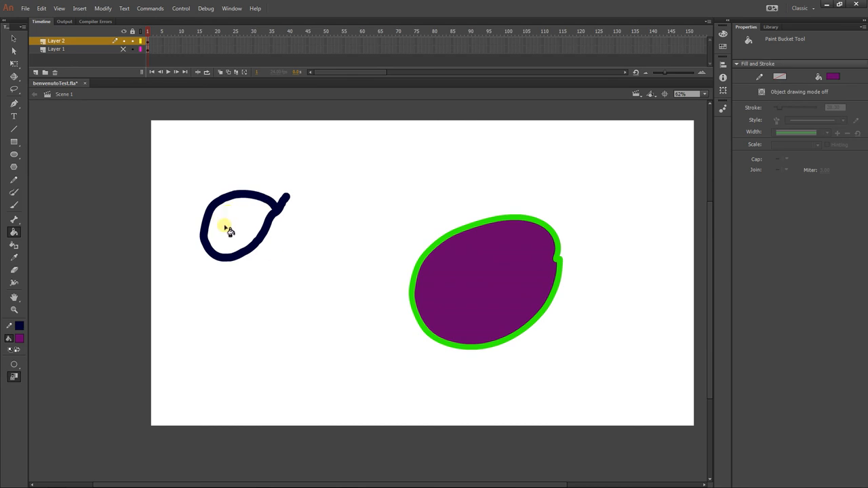
- Examine the center path of the navy pencil loop up close where its ends overlap, and select the whole stroke
key("v")
left_click(248, 196)
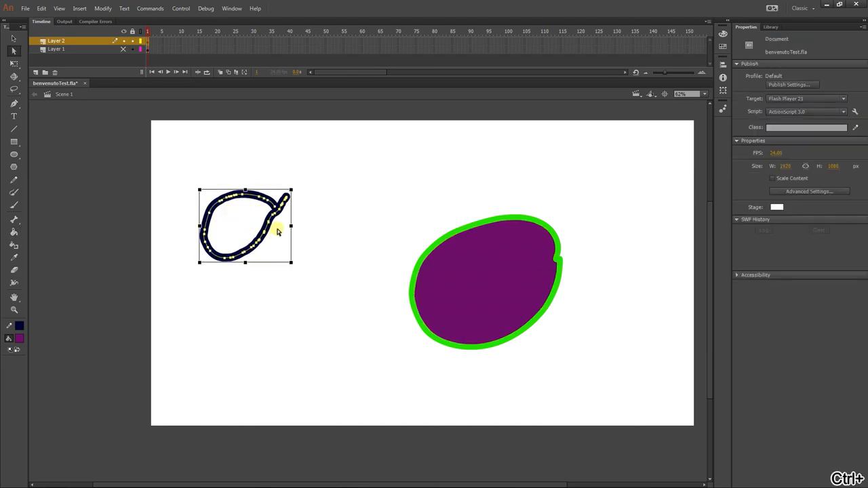
scroll(276, 234, "up", 5, "ctrl")
mouse_move(624, 266)
left_mouse_down()
mouse_move(593, 294)
mouse_move(461, 364)
left_mouse_up()
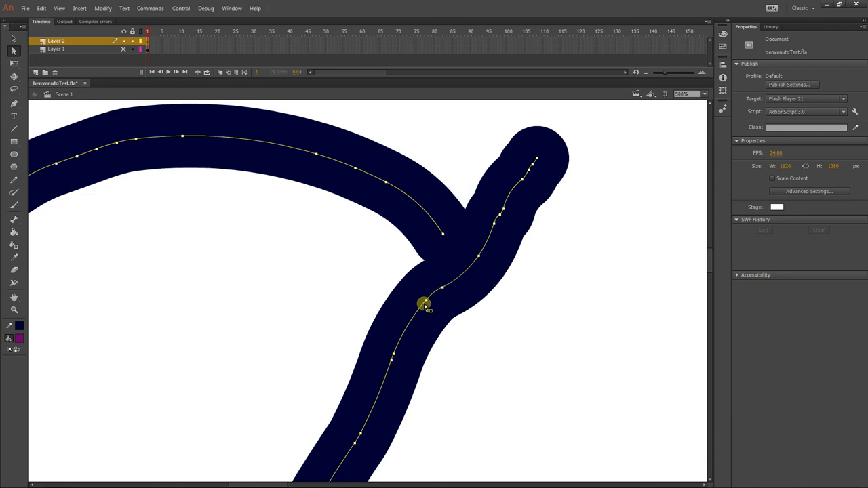
key("v")
left_click(500, 266)
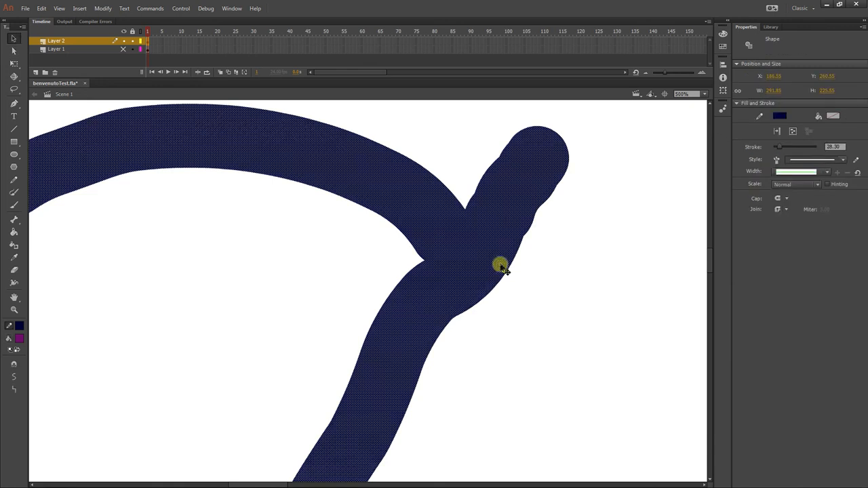
- Undo the green loop's purple fill and reduce the navy pencil loop's stroke thickness to 9.35
left_click(583, 282)
key("ctrl+z")
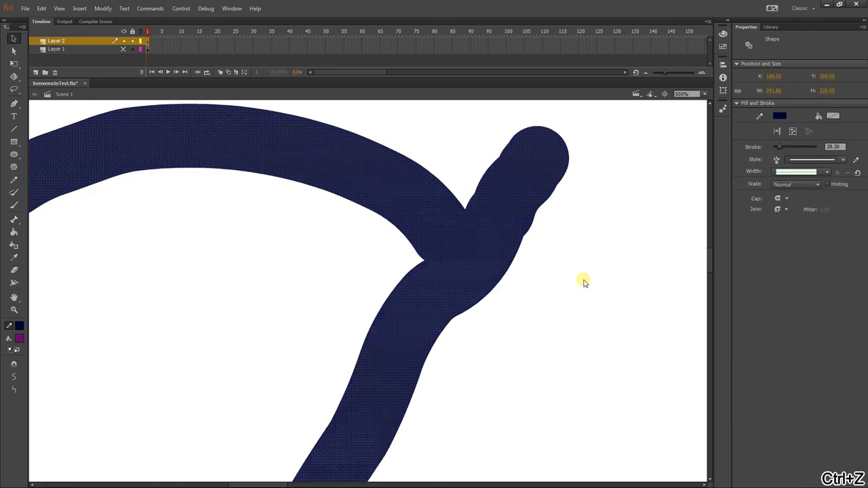
key("ctrl+z")
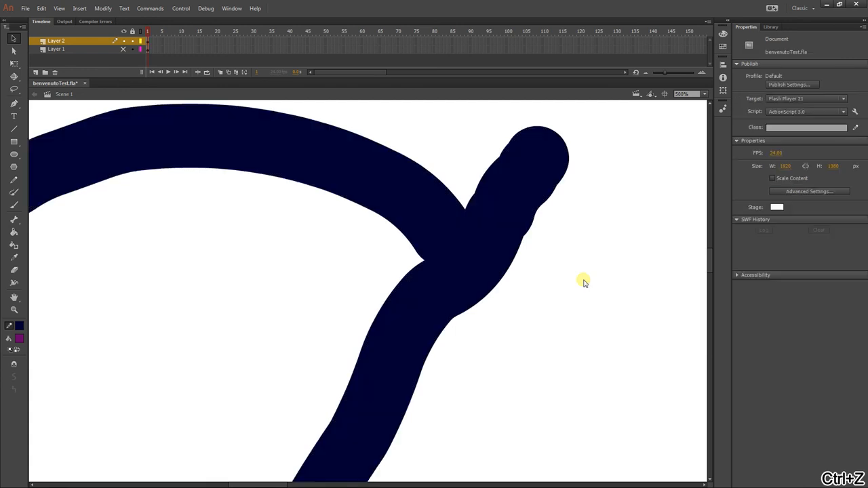
left_click(488, 248)
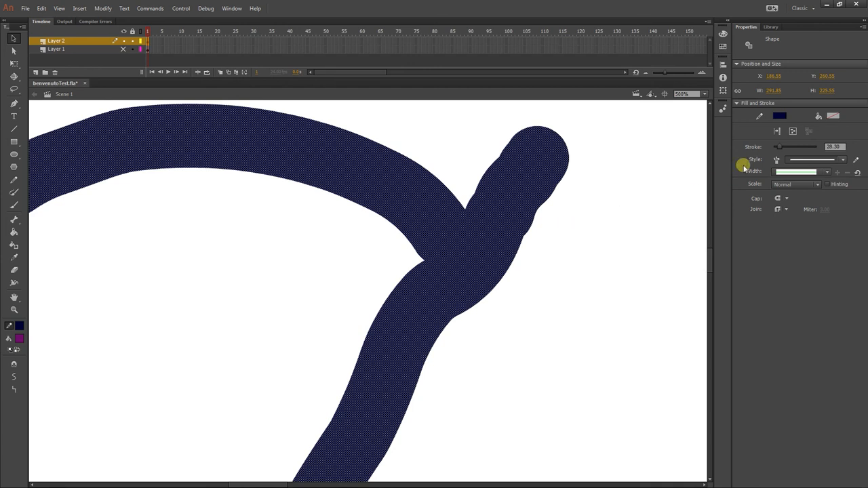
left_click_drag(780, 147, 778, 147)
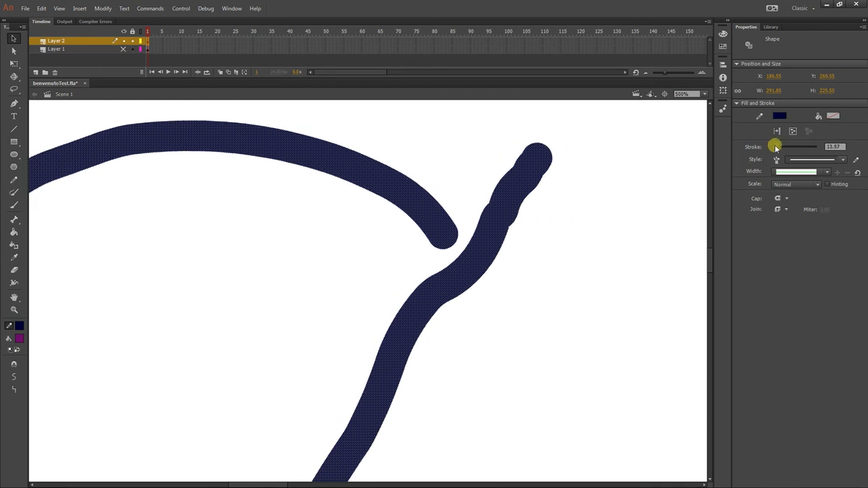
mouse_move(774, 146)
left_mouse_down()
mouse_move(782, 148)
mouse_move(773, 147)
left_mouse_up()
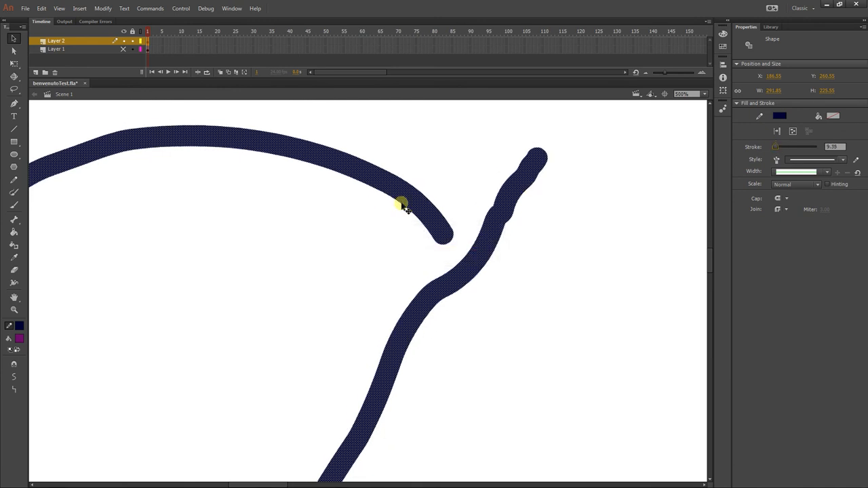
- Move the loose end anchor point of the navy pencil loop onto the opposite stroke segment to close the gap
left_click(372, 216)
key("a")
left_click(397, 198)
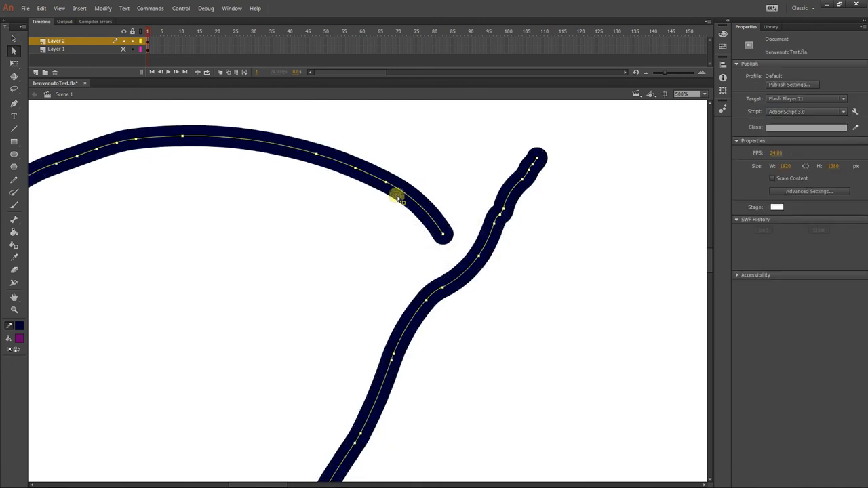
left_click(442, 236)
left_click_drag(442, 234, 474, 259)
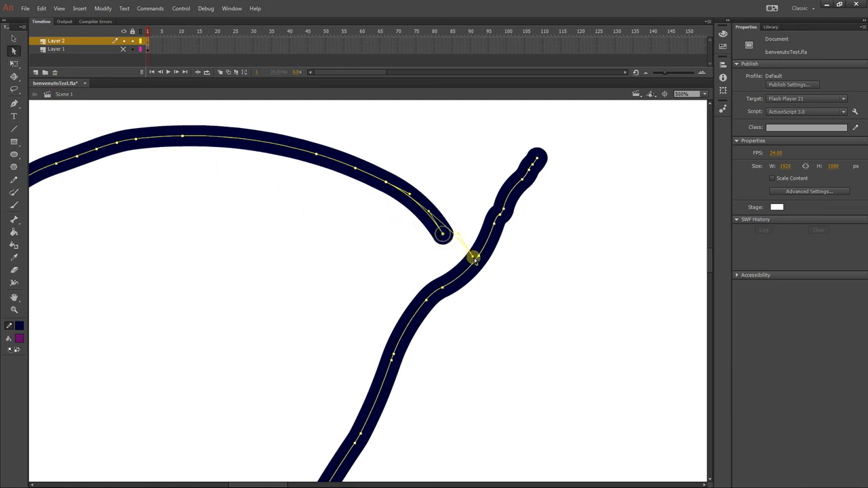
left_click(467, 271)
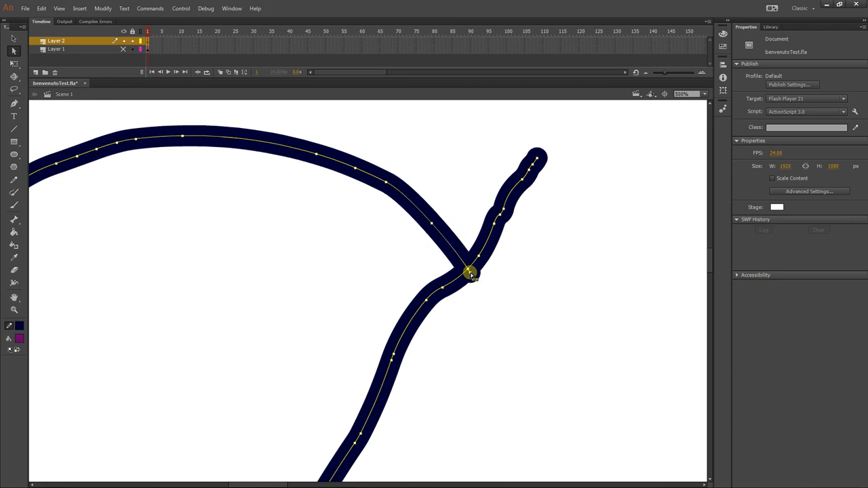
- Fill the closed navy pencil loop with purple using the Paint Bucket, and bring the whole stage back into view
key("k")
left_click(214, 275)
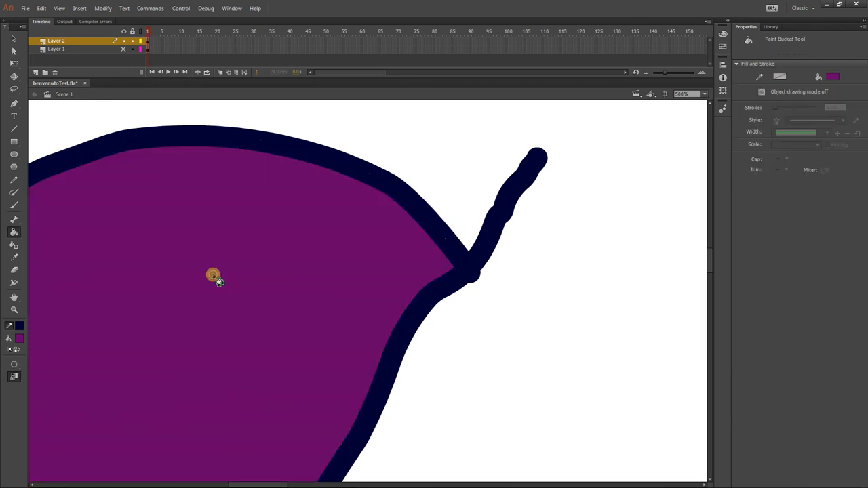
key("ctrl+minus")
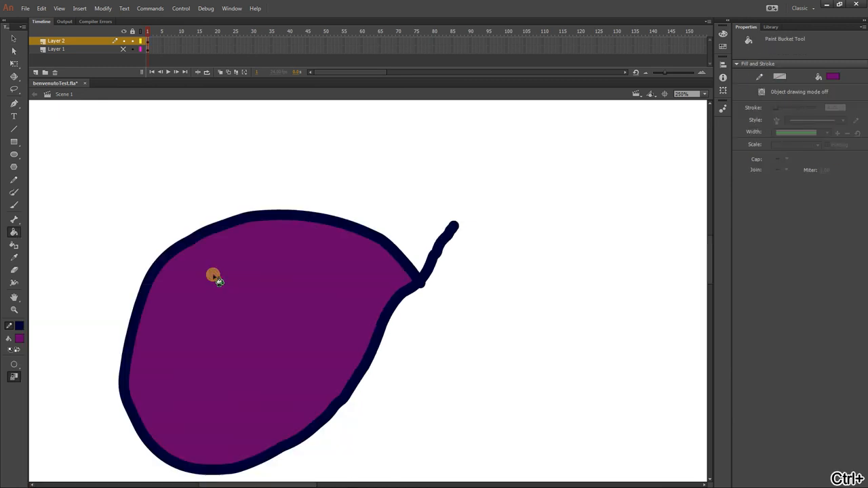
left_click_drag(368, 373, 416, 296)
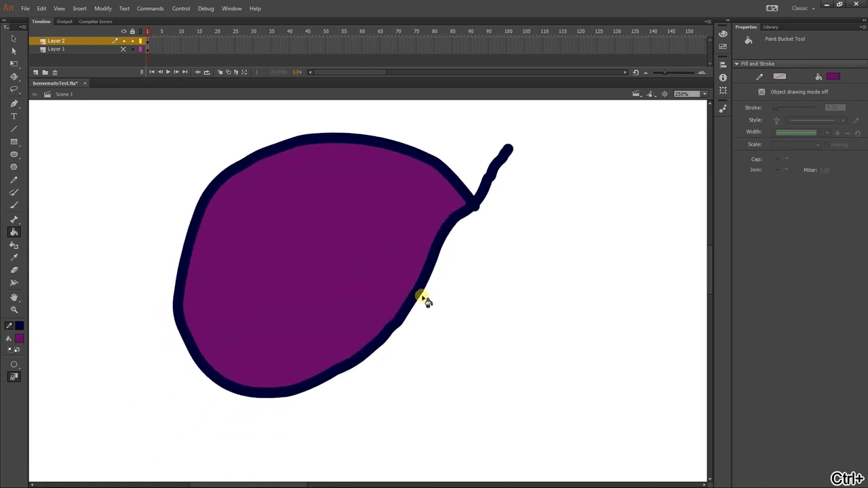
key("ctrl+minus")
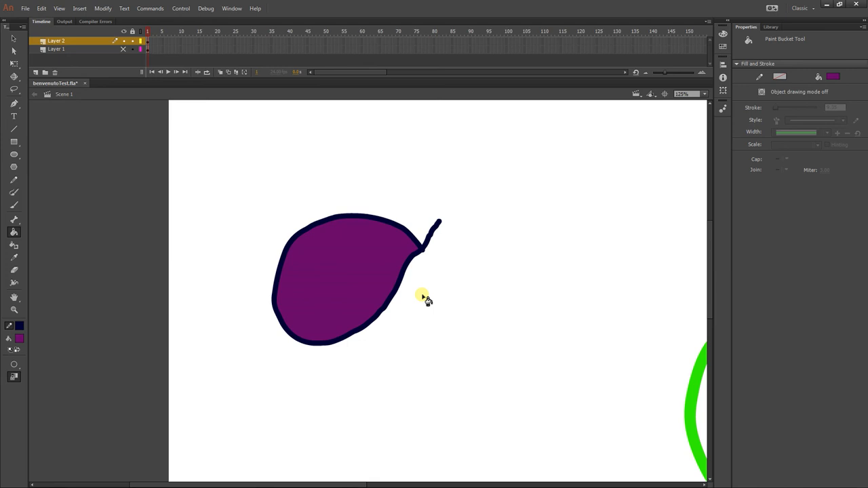
key("ctrl+minus")
left_click_drag(444, 287, 302, 236)
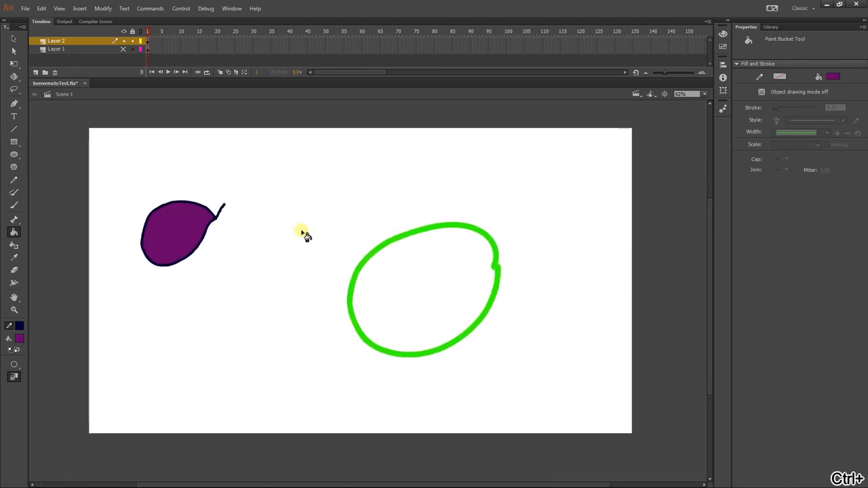